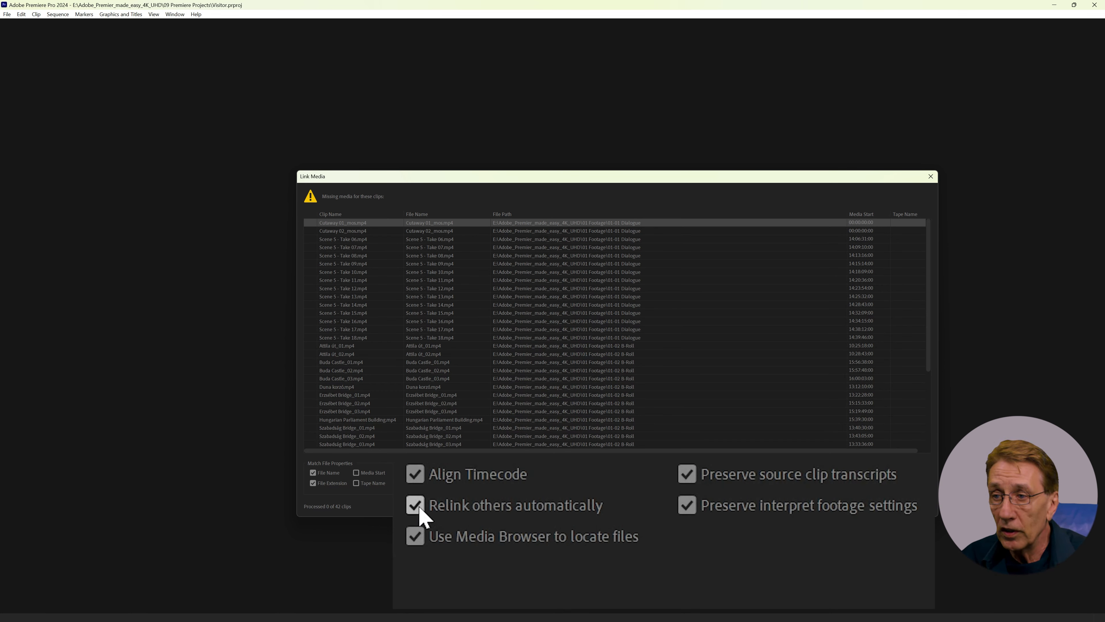
Step: Relink only Cutaway 01_mos.mp4 to its file in 01x Footage\01-01 Dialogue, with the Media Browser and automatic relinking of others turned off
left_click(414, 537)
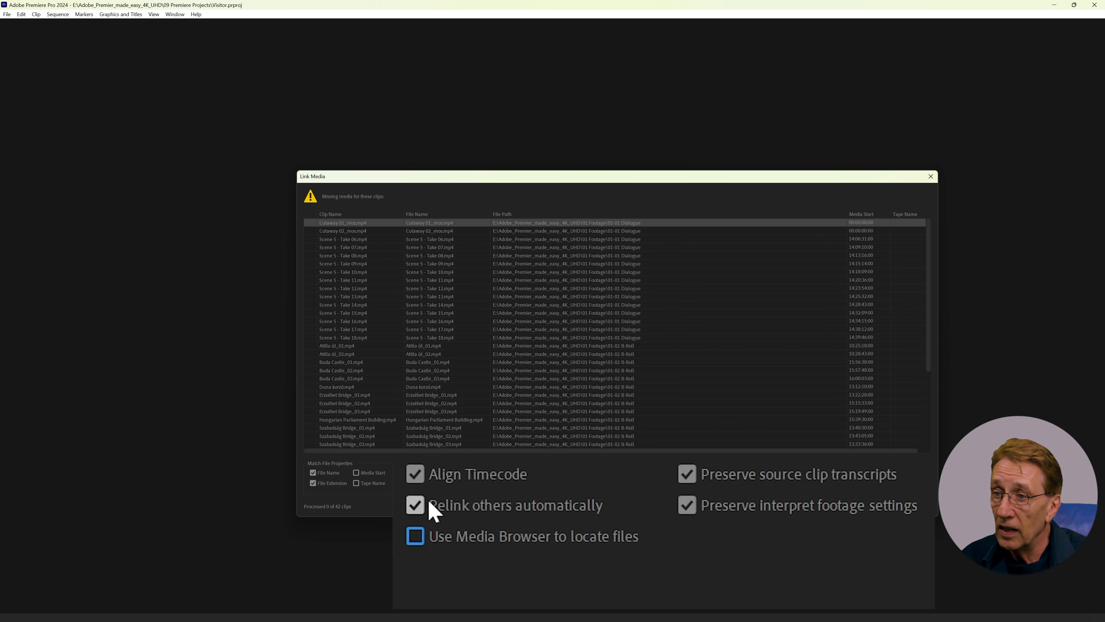
left_click(414, 506)
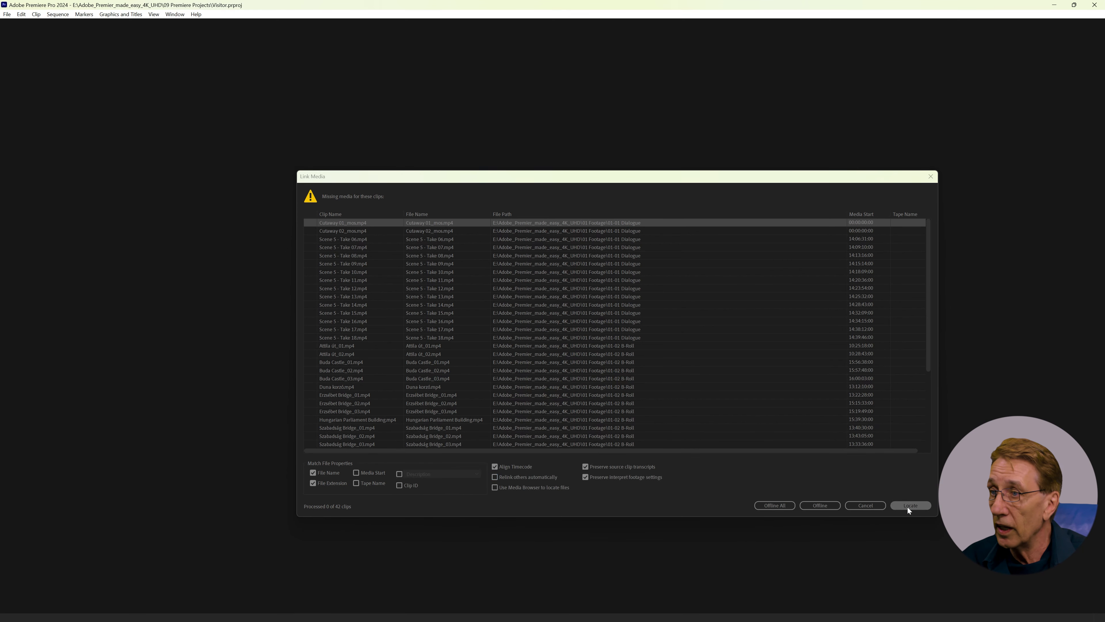
left_click(908, 507)
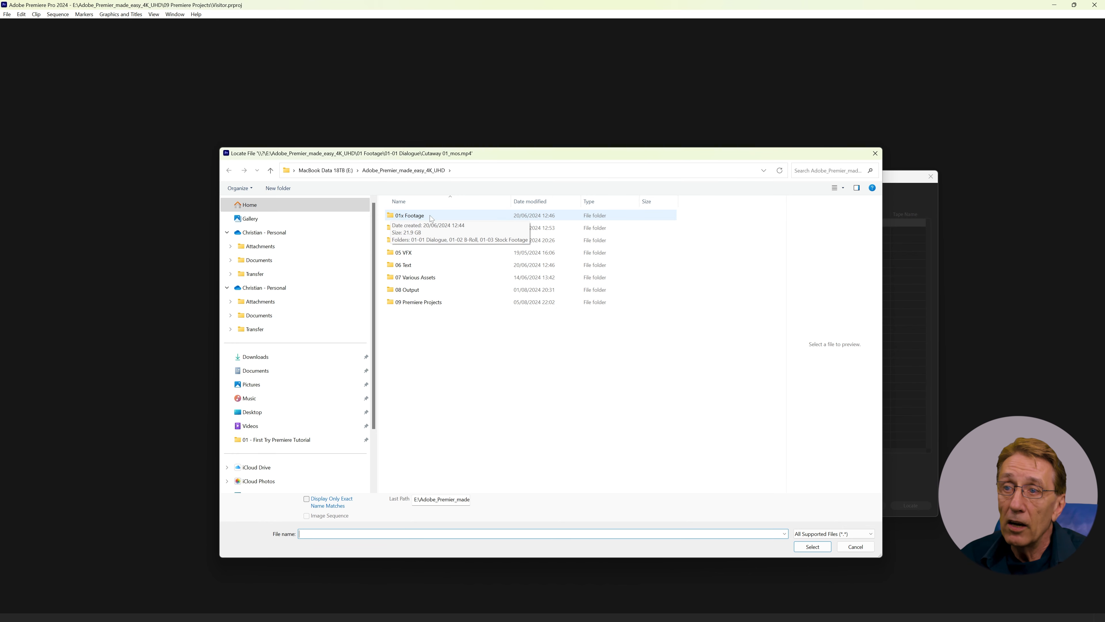
double_click(393, 217)
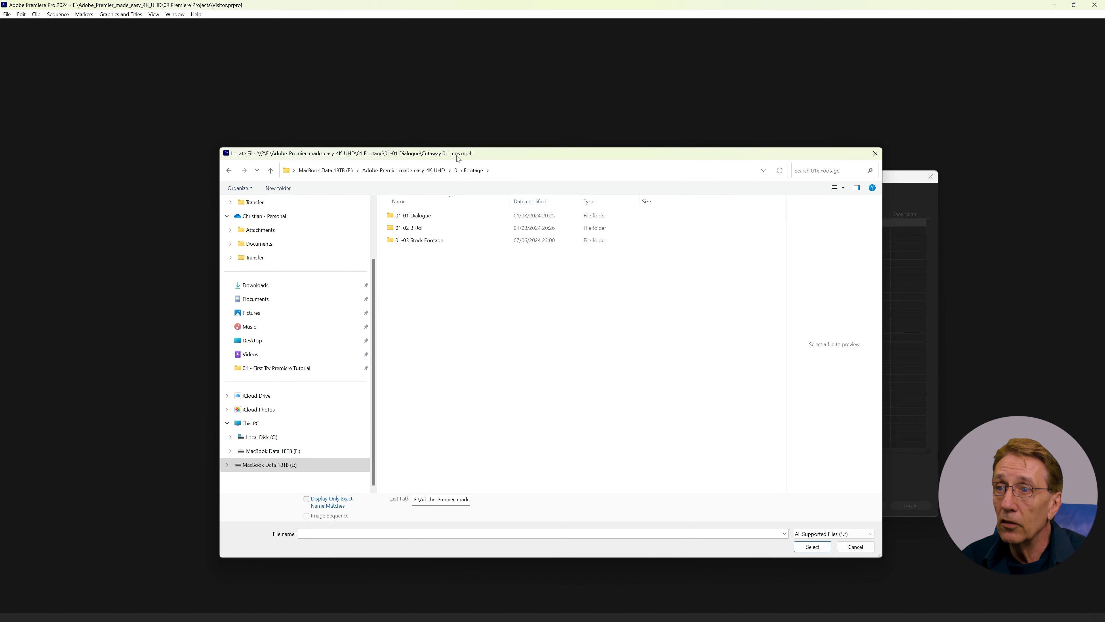
double_click(396, 216)
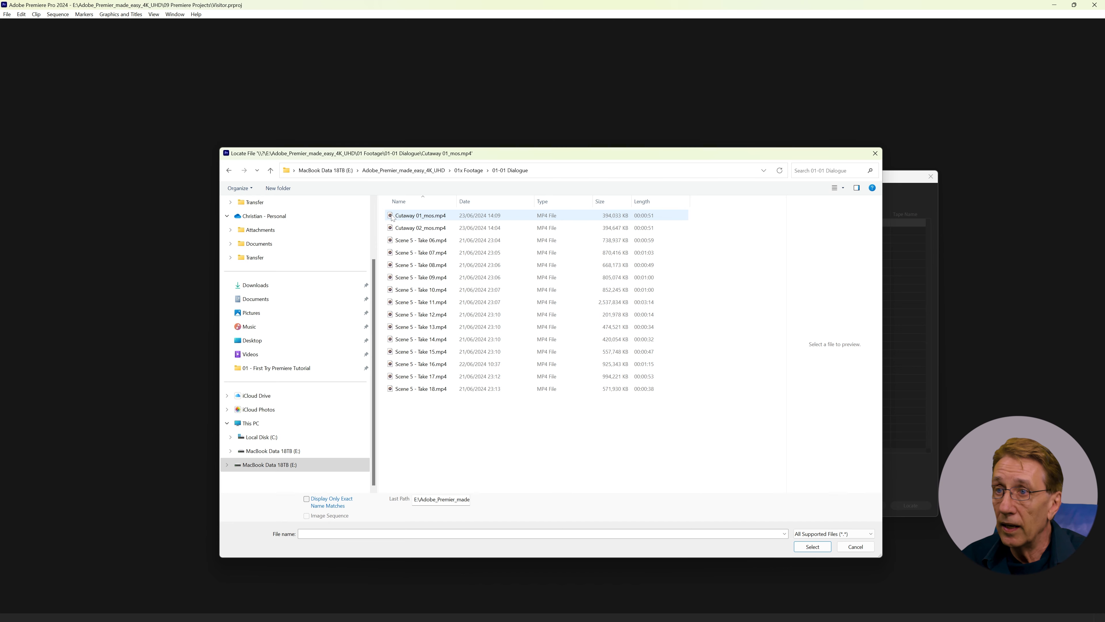
left_click(392, 218)
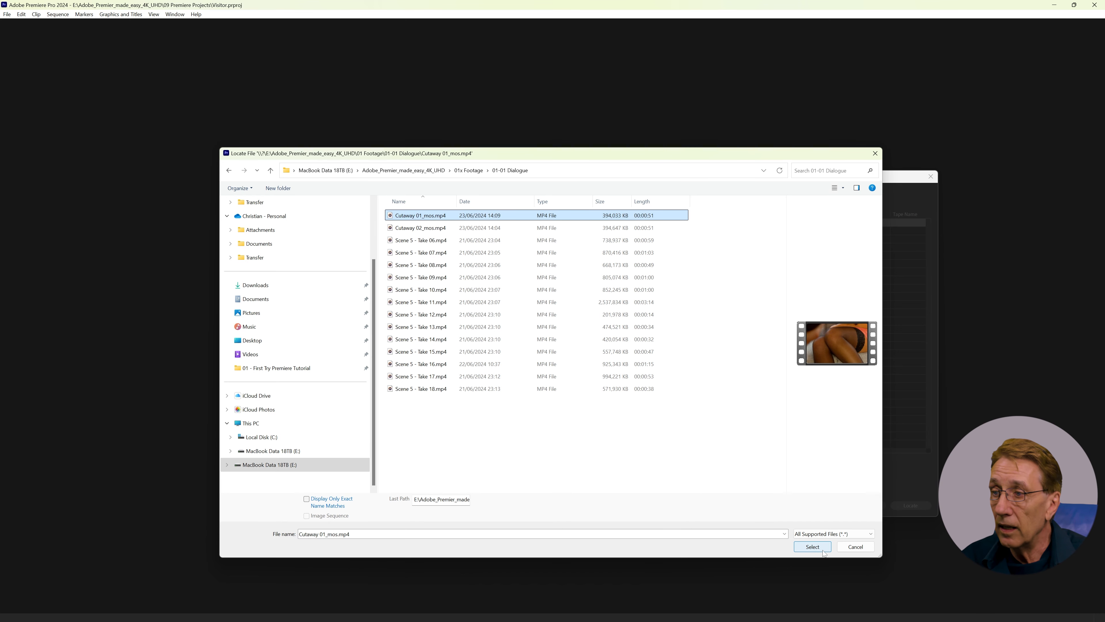
double_click(390, 214)
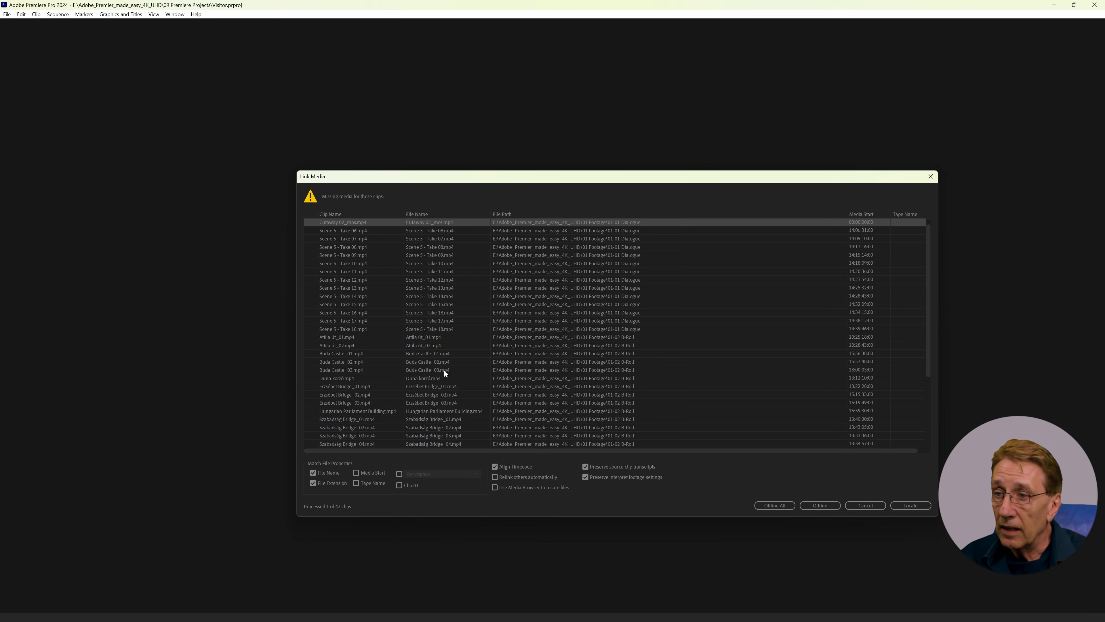
Step: Turn on automatic relinking, relink Scene 5 - Take 06.wav from 03x Audio\03-01x On Set Recordings, and leave Timeless - Slenderbeats.mp3 offline
left_click(495, 476)
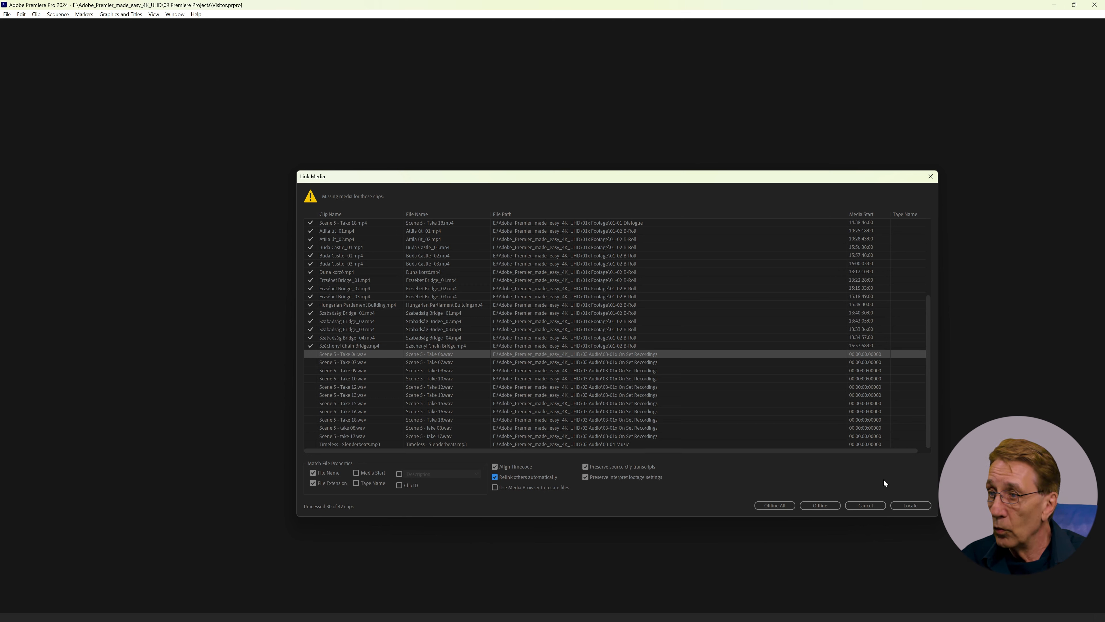
left_click(911, 505)
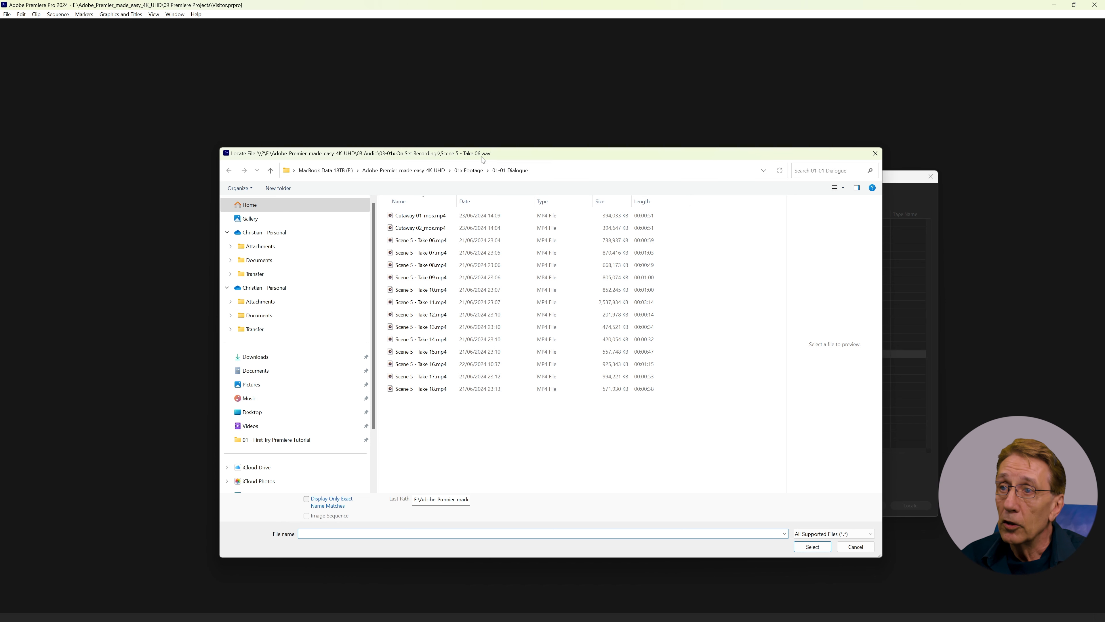
left_click(422, 173)
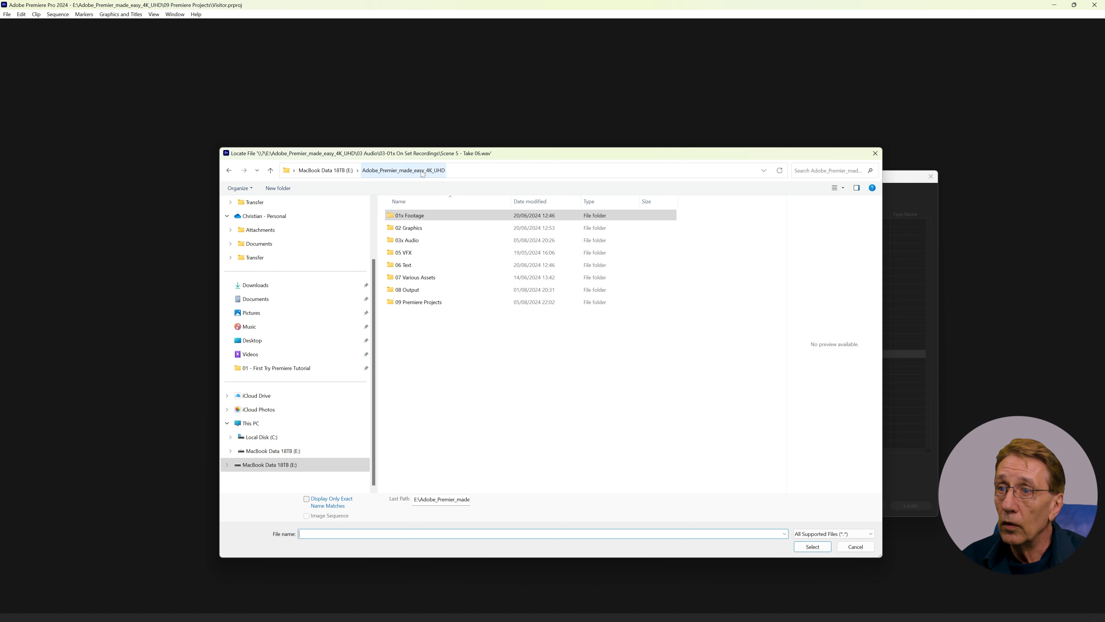
double_click(396, 240)
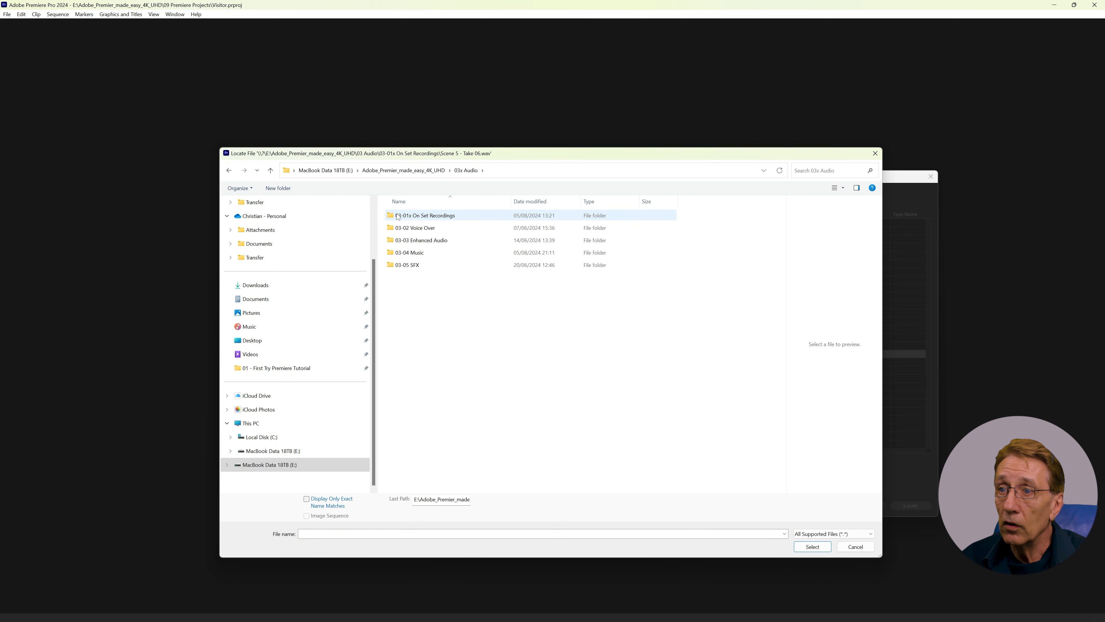
double_click(398, 216)
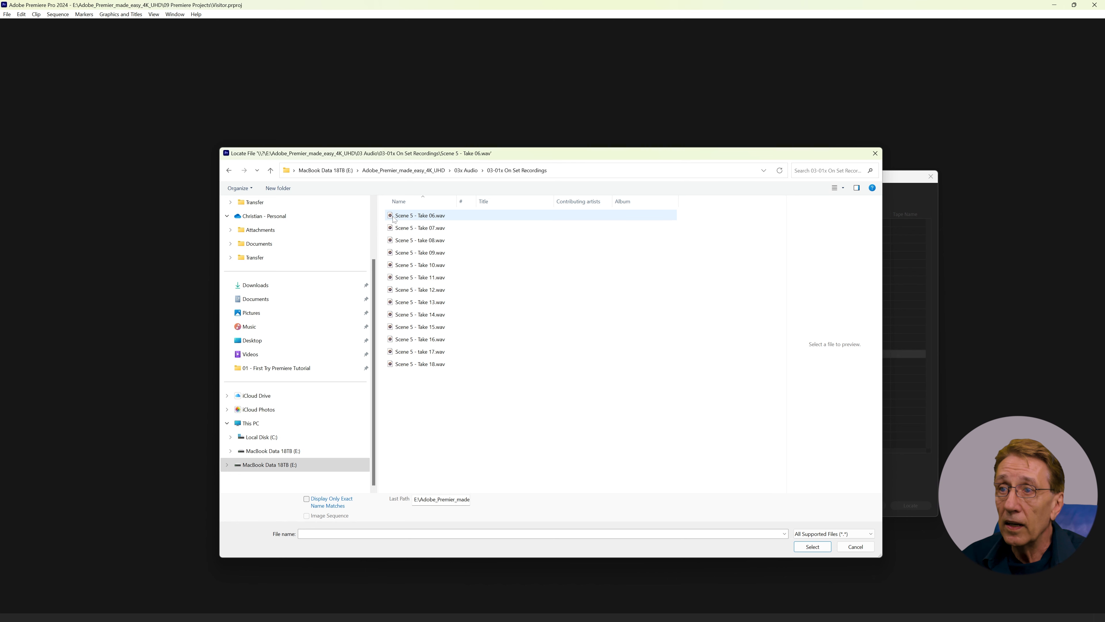
left_click(394, 217)
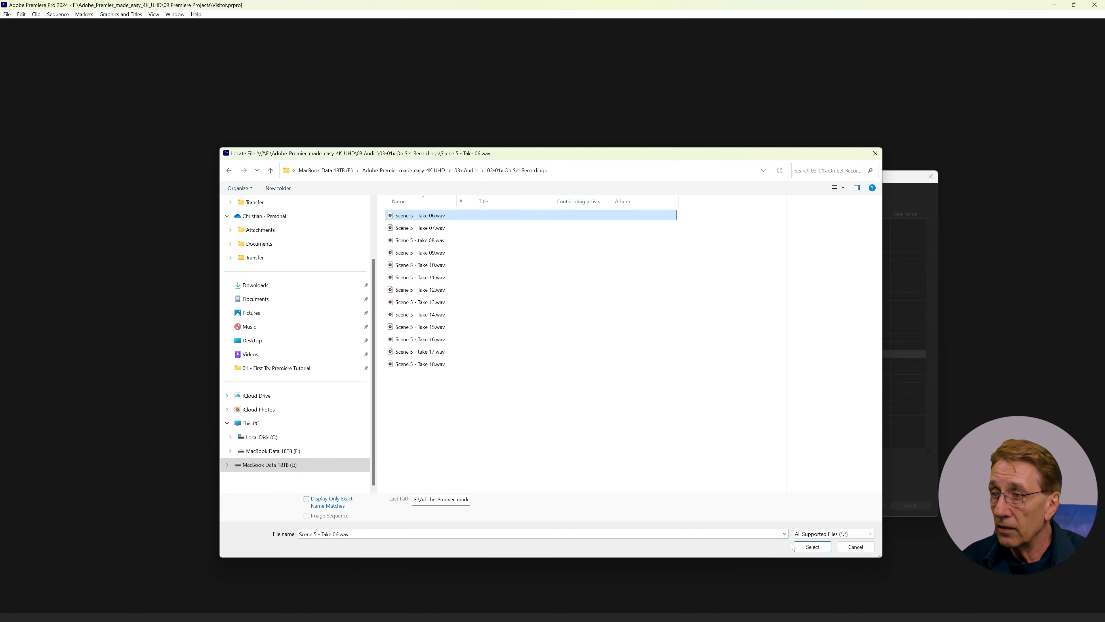
double_click(393, 217)
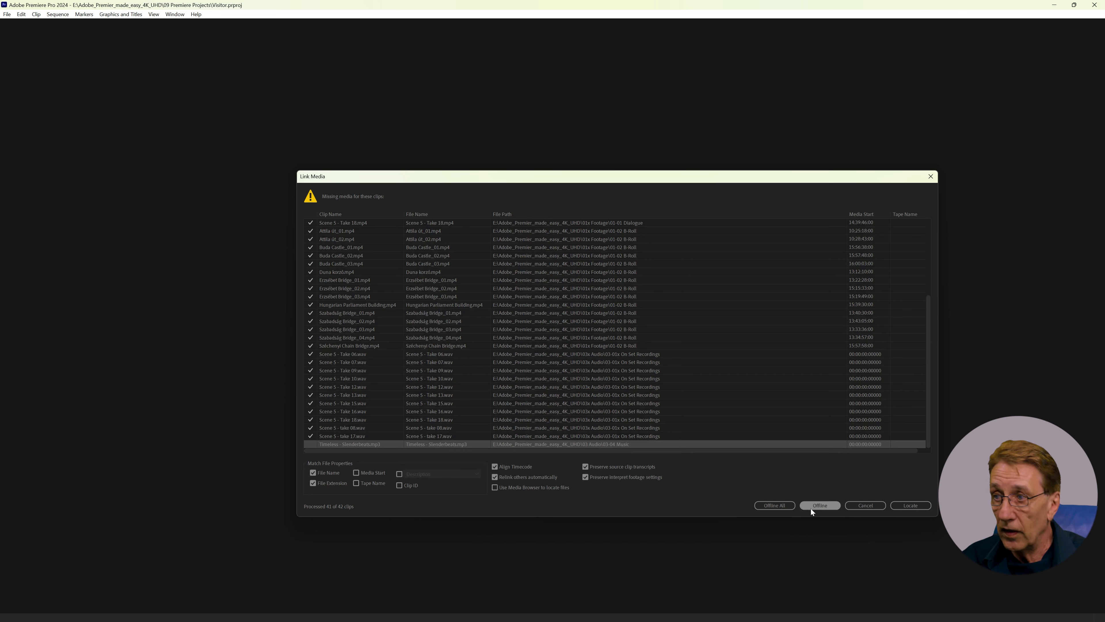
left_click(820, 505)
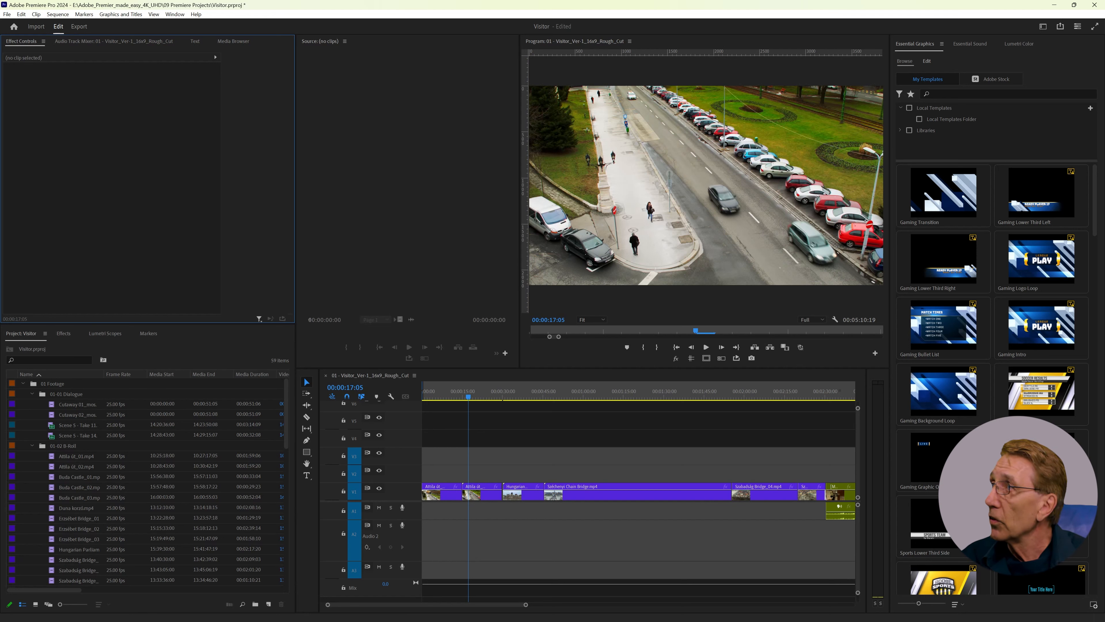
Step: In File Explorer, copy Timeless - Slenderbeats.mp3 from Downloads into Adobe_Premier_made_easy_4K_UHD\03x Audio\03-04 Music on drive E, and close the window
left_click_drag(1104, 163, 545, 121)
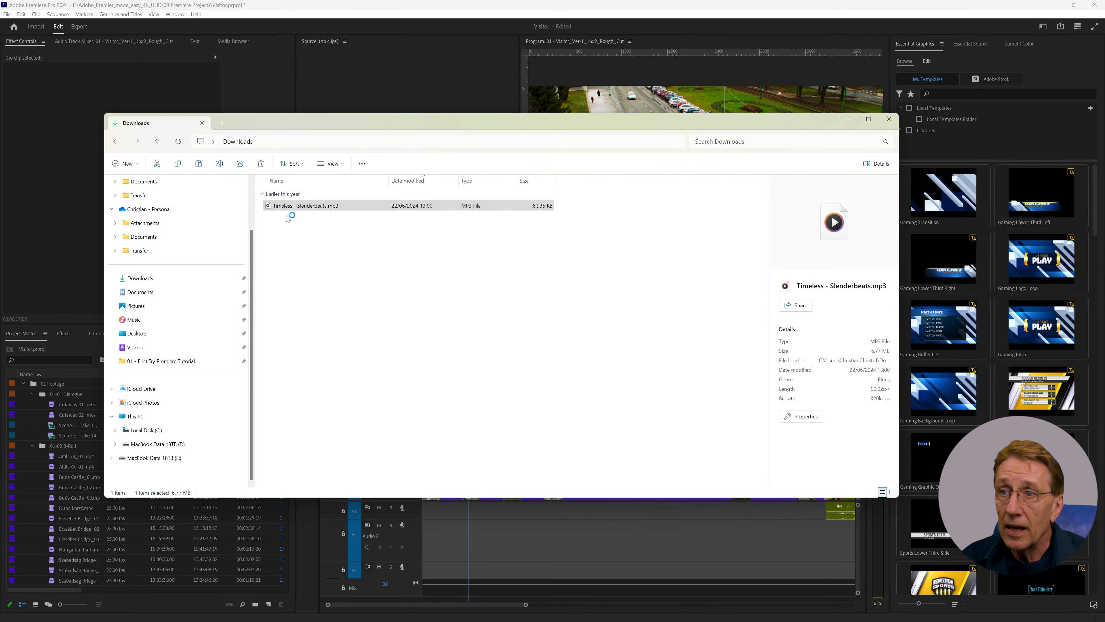
left_click(275, 209)
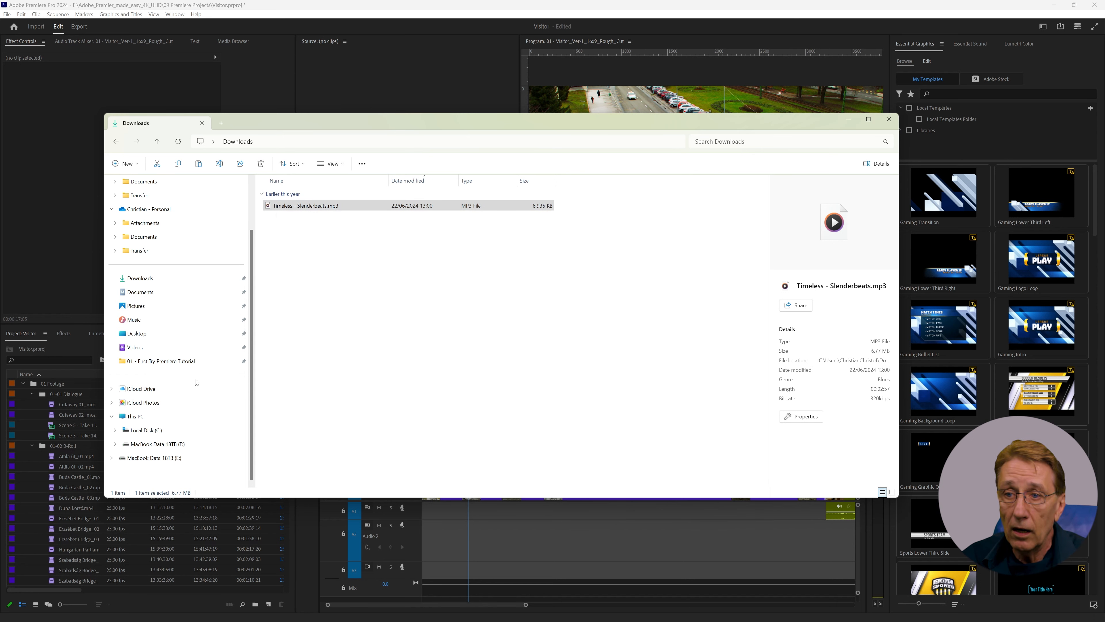
left_click(280, 206)
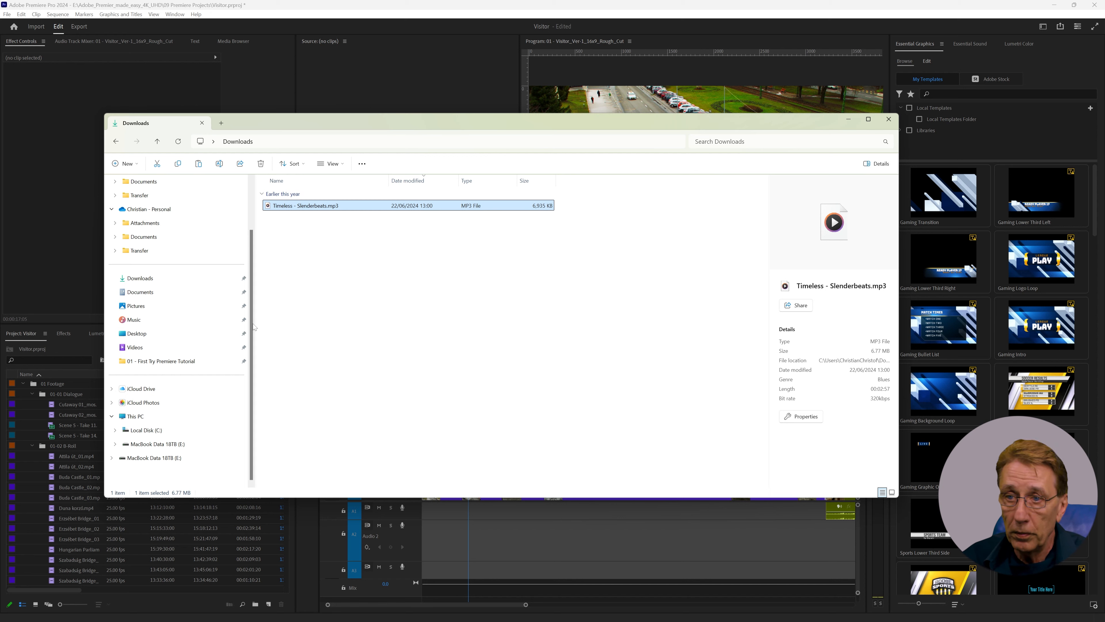
left_click(169, 444)
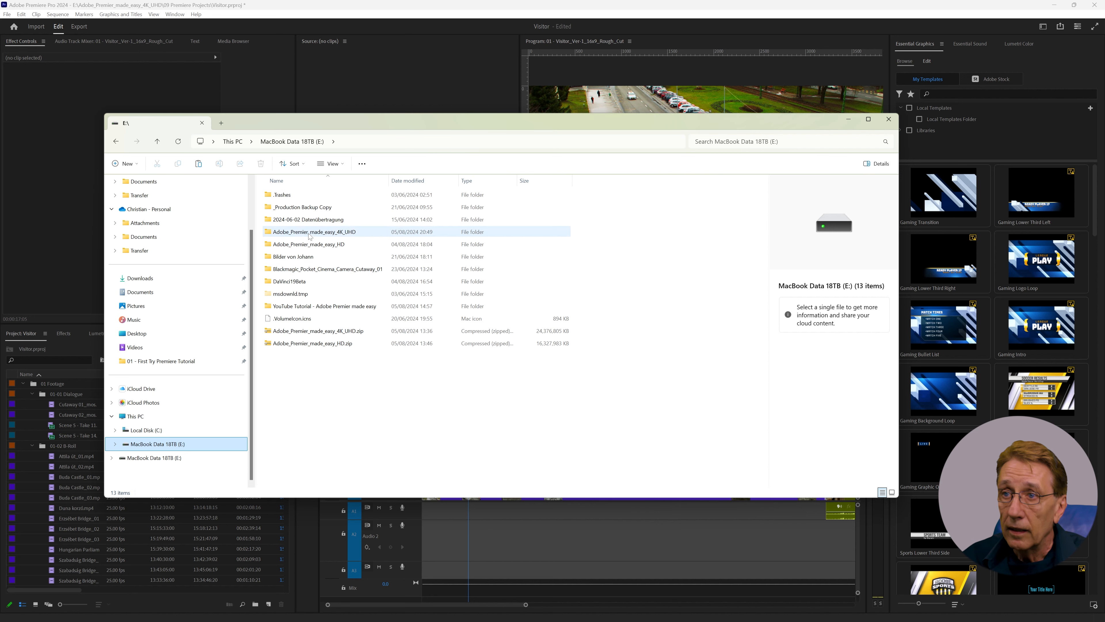
double_click(309, 236)
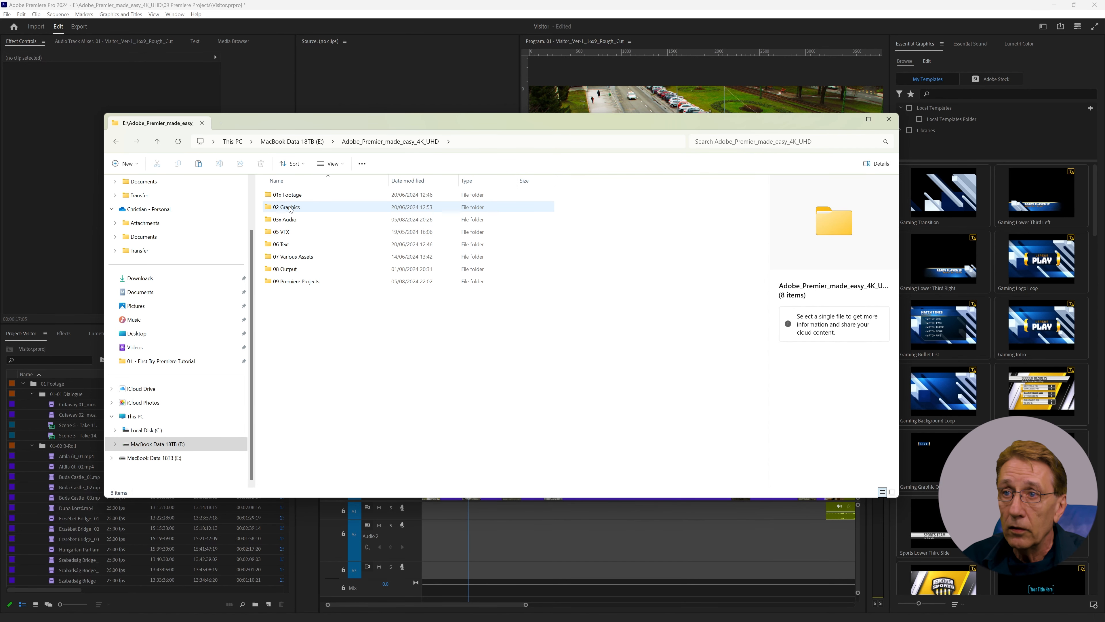
double_click(282, 219)
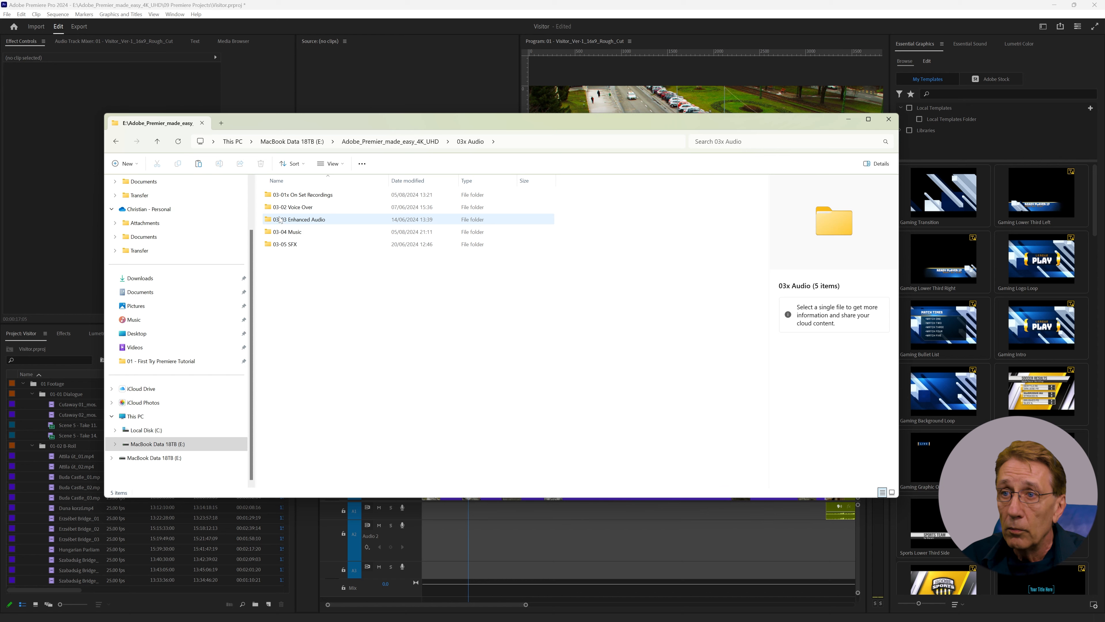
double_click(276, 235)
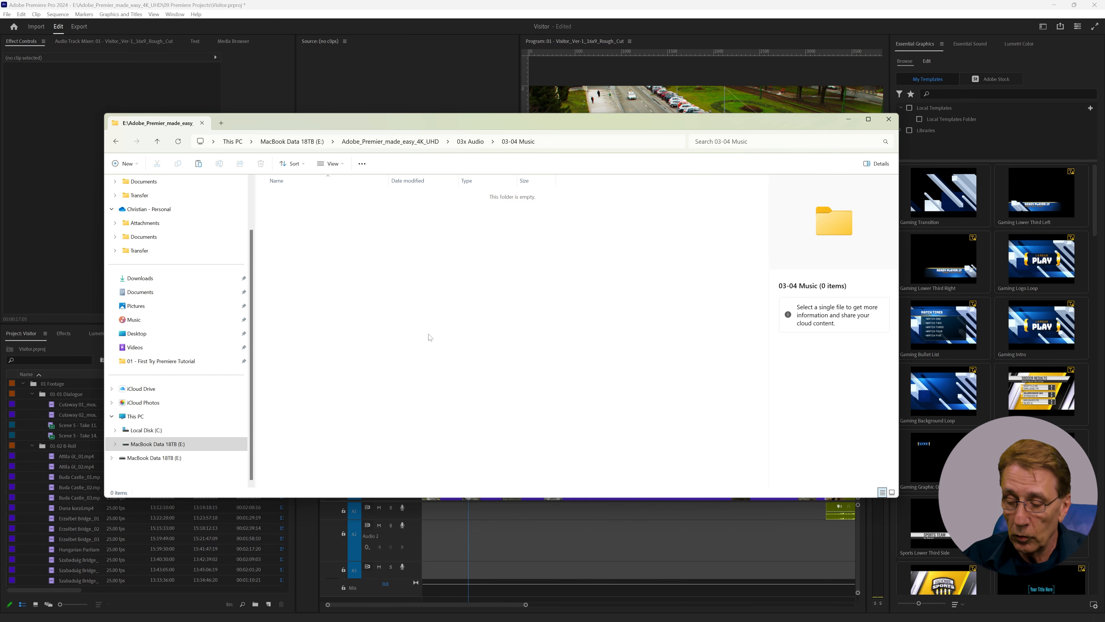
key("ctrl+v")
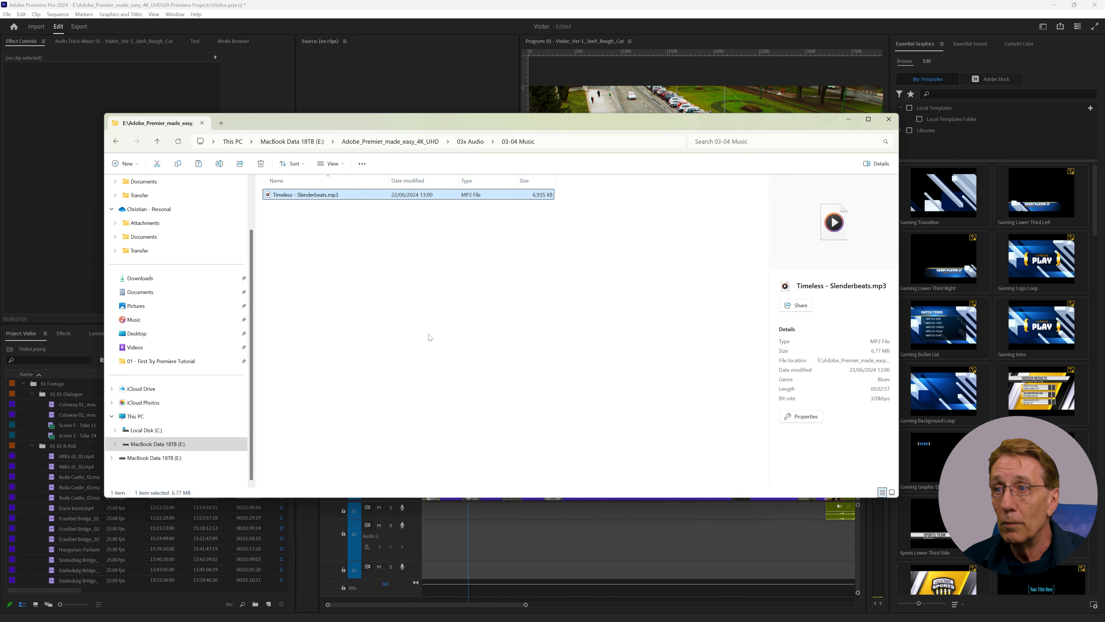
left_click(890, 121)
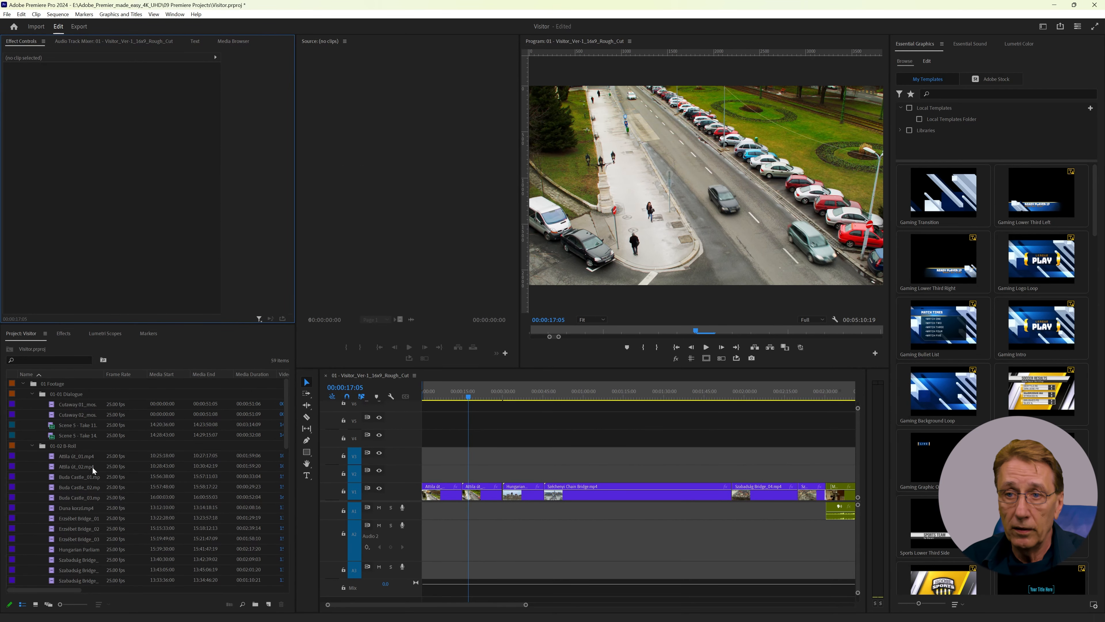
Step: Collapse the 01 Footage bin and open the offline Timeless - Slenderbeats.mp3 clip from 03 Audio\03-04 Music in the Source Monitor
left_click(23, 383)
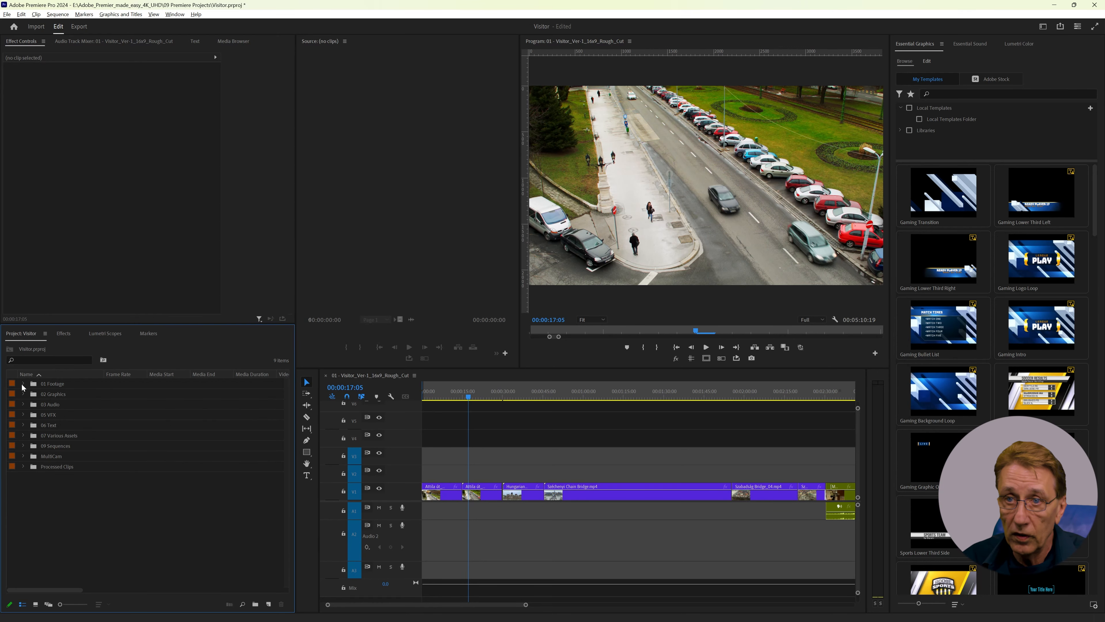
left_click(23, 404)
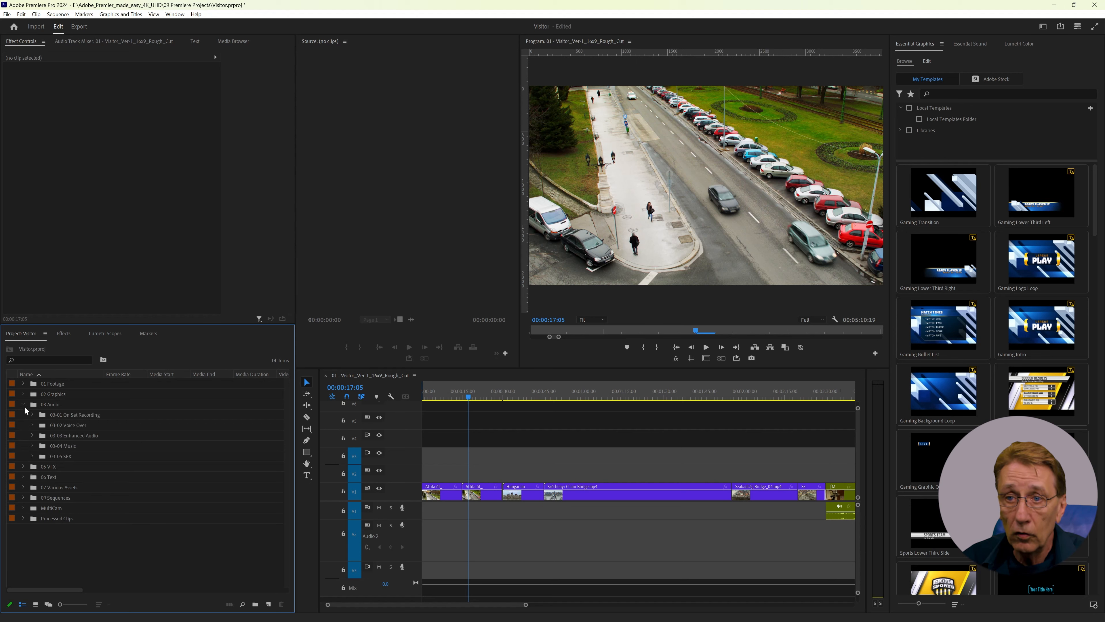
left_click(32, 446)
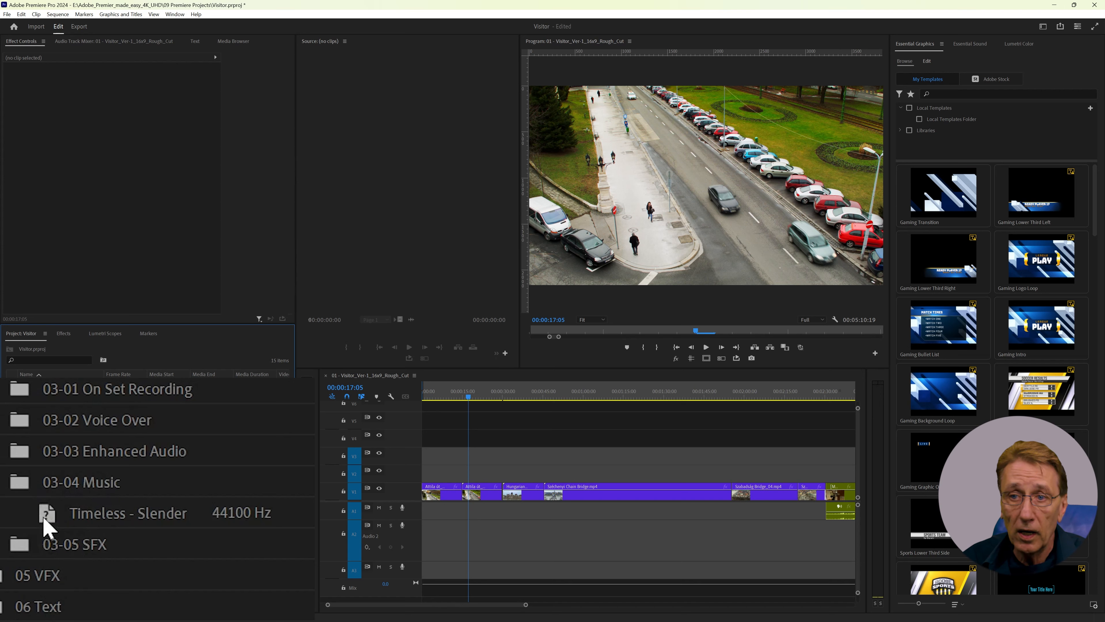
mouse_move(52, 526)
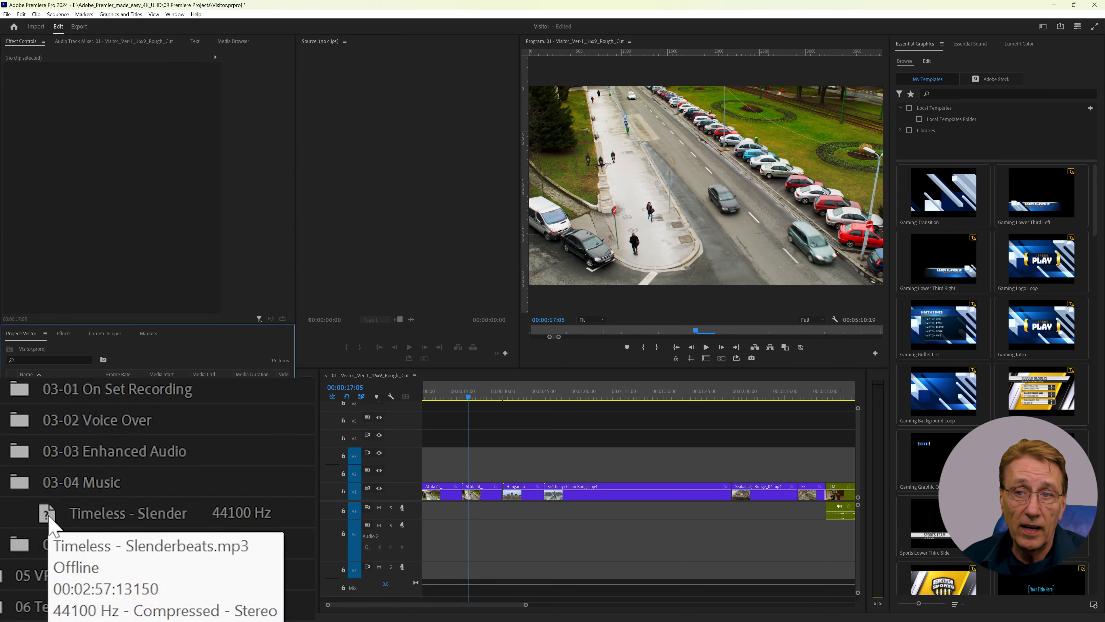
double_click(70, 513)
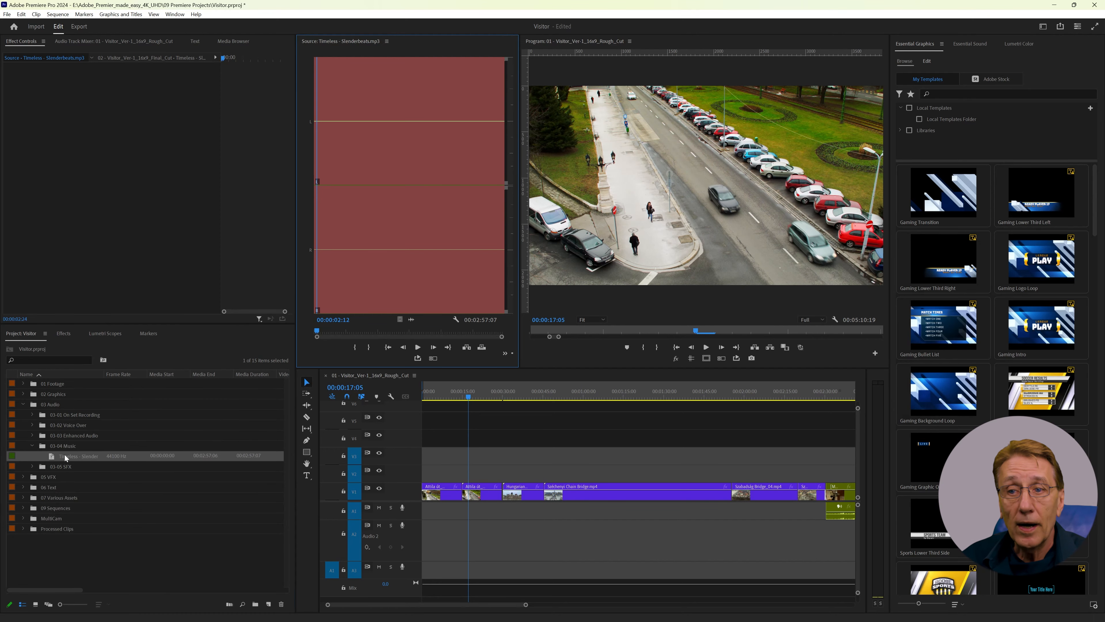
Step: Link the offline Timeless - Slenderbeats.mp3 clip to its media file in 03x Audio\03-04 Music
right_click(64, 455)
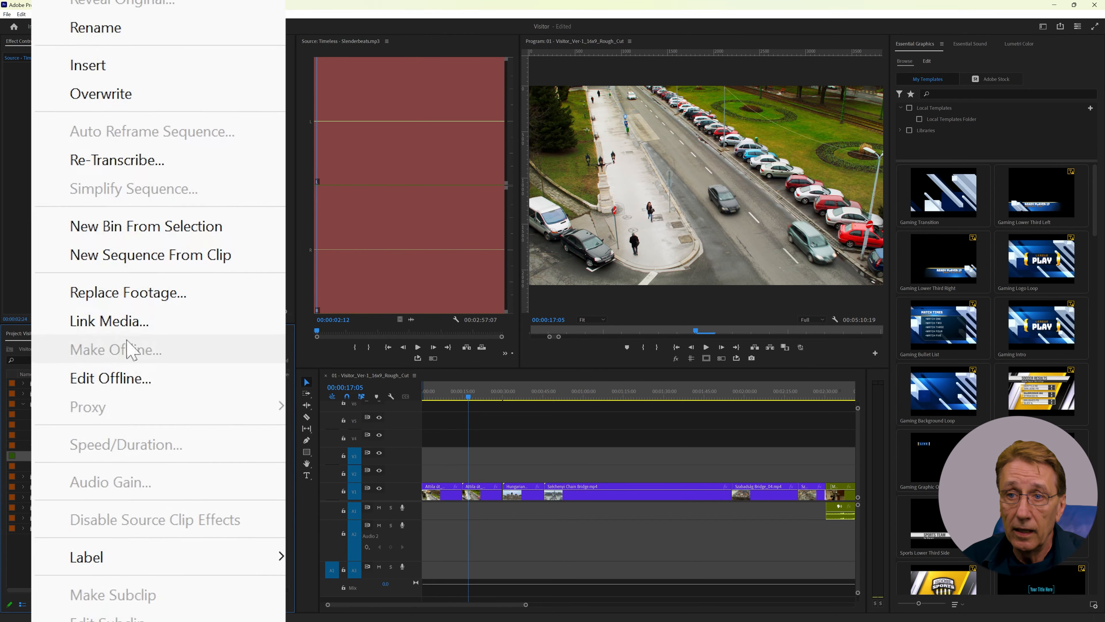
left_click(99, 383)
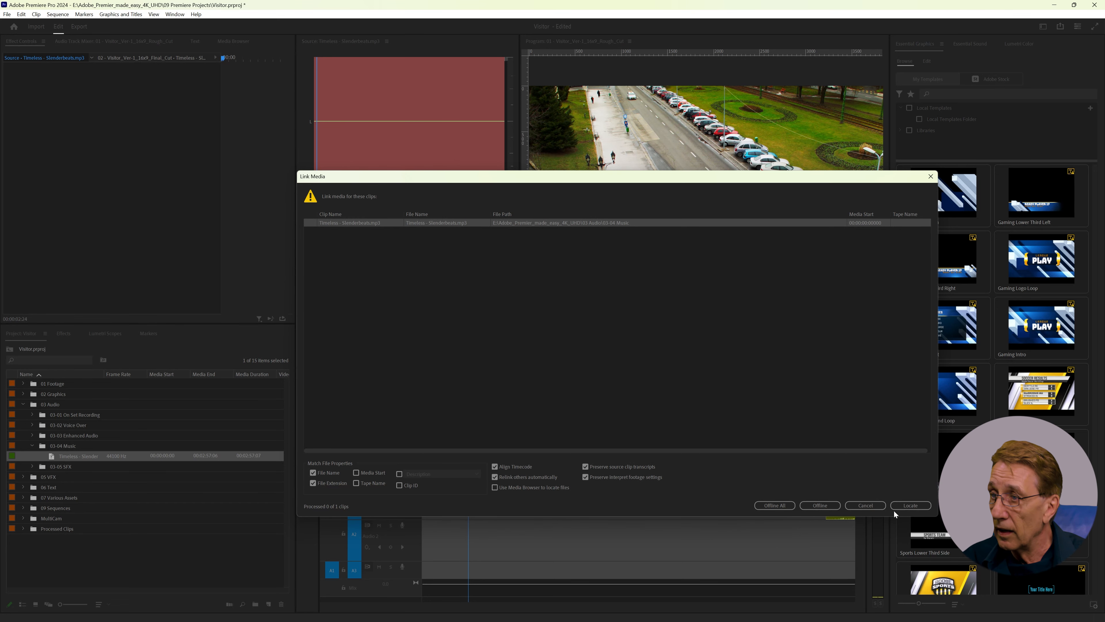
left_click(902, 508)
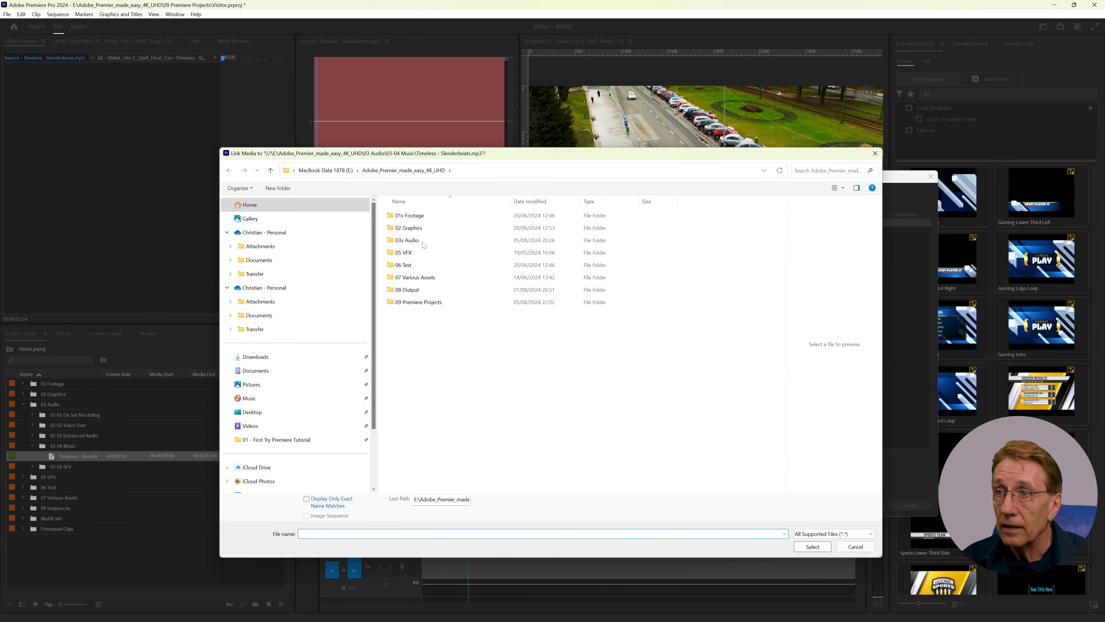
double_click(394, 239)
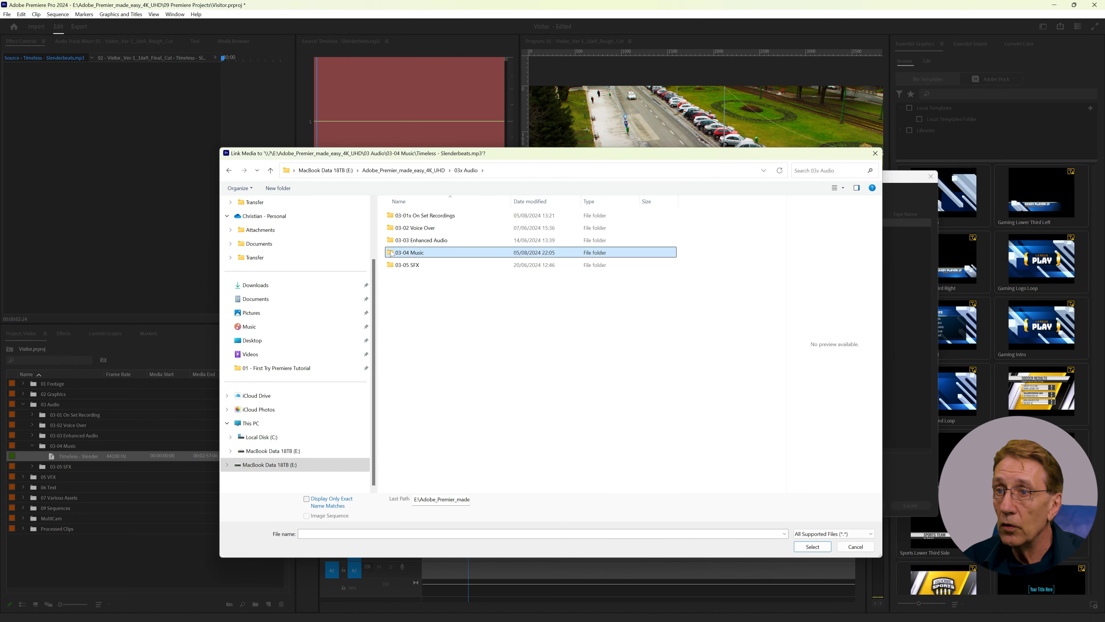
double_click(409, 252)
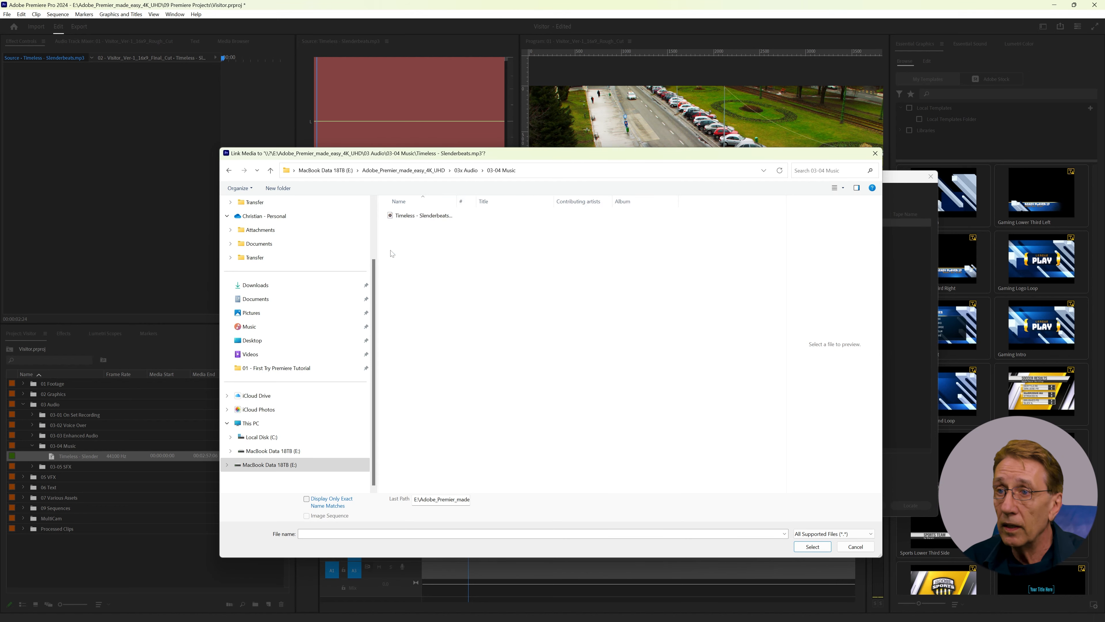
double_click(393, 215)
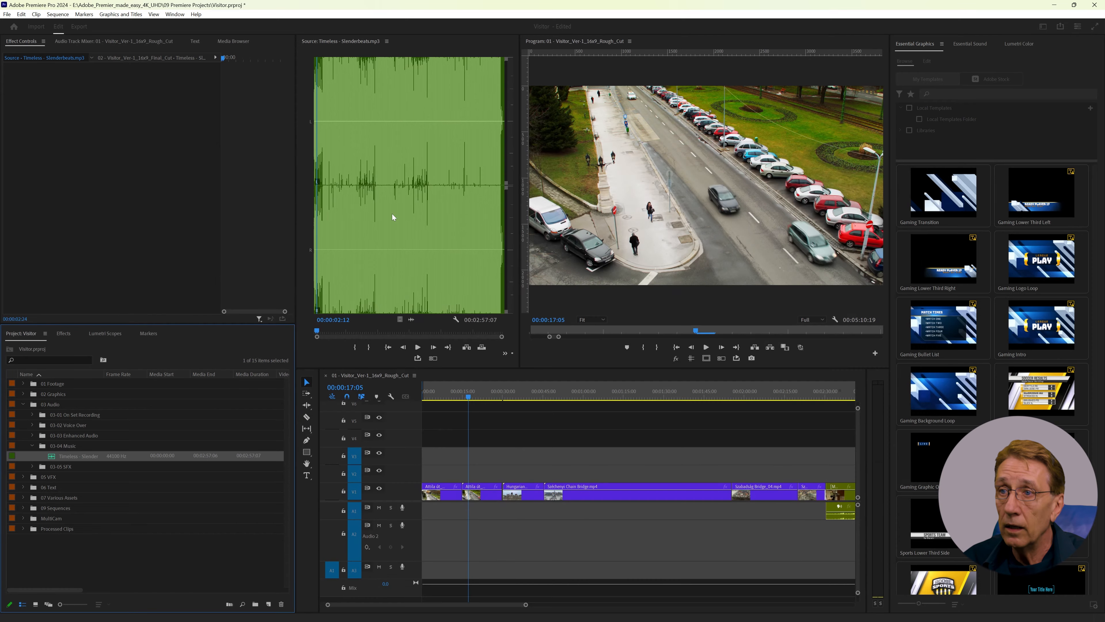
Step: Play a short stretch of Timeless - Slenderbeats.mp3 in the Source Monitor and stop the playback
left_click(418, 347)
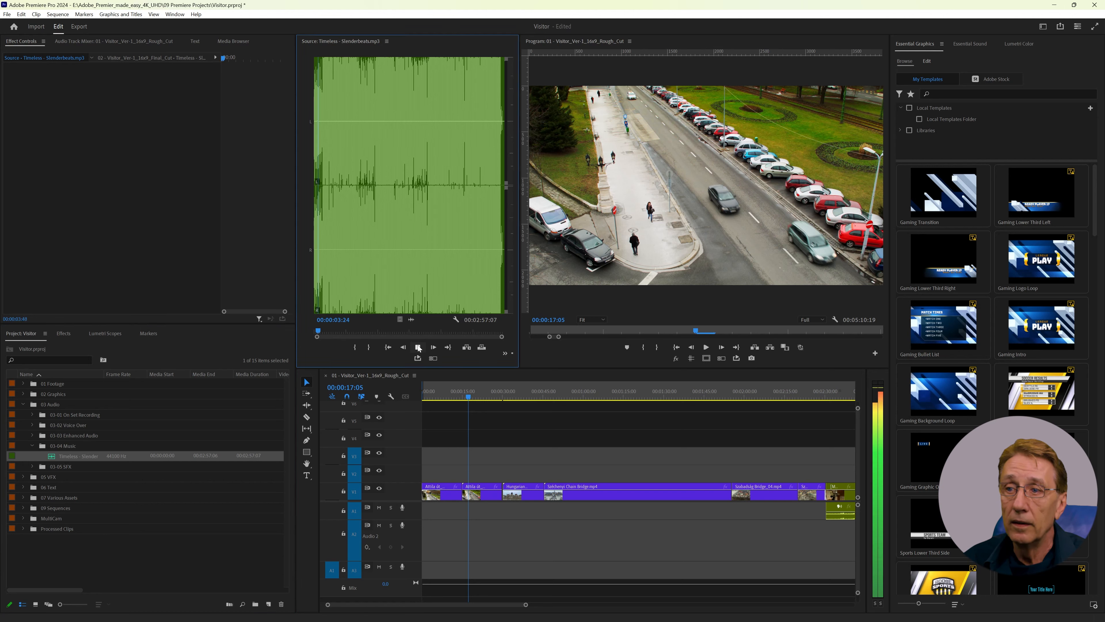
left_click(417, 347)
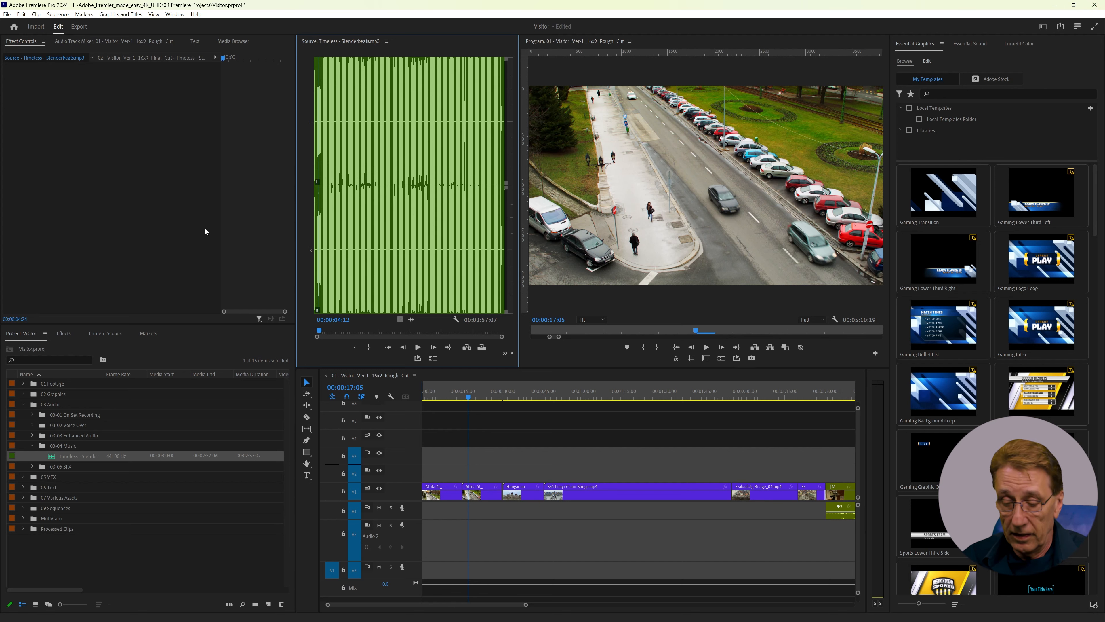
Step: Close the Visitor project without saving the changes and reopen Visitor.prproj from 09 Premiere Projects in File Explorer
key("ctrl+q")
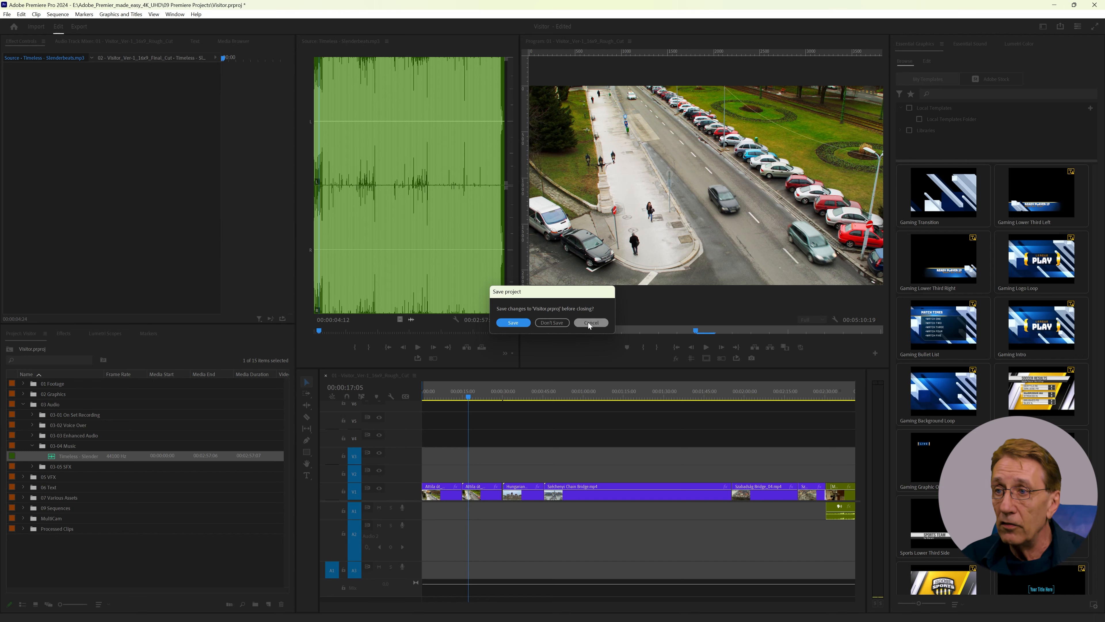
left_click(552, 322)
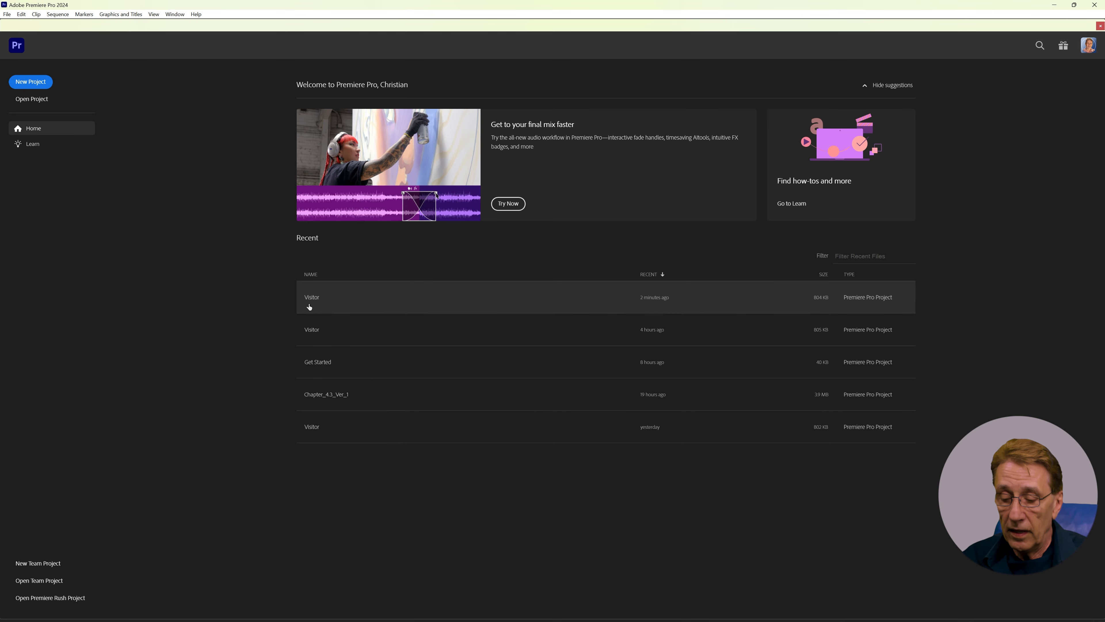
key("alt+Tab")
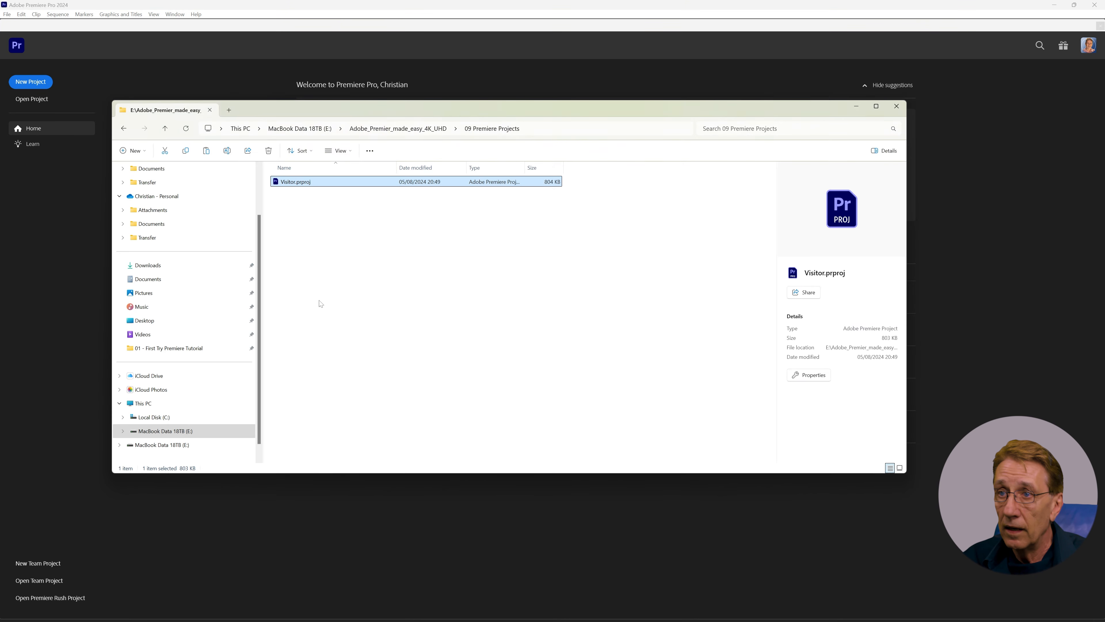
double_click(281, 182)
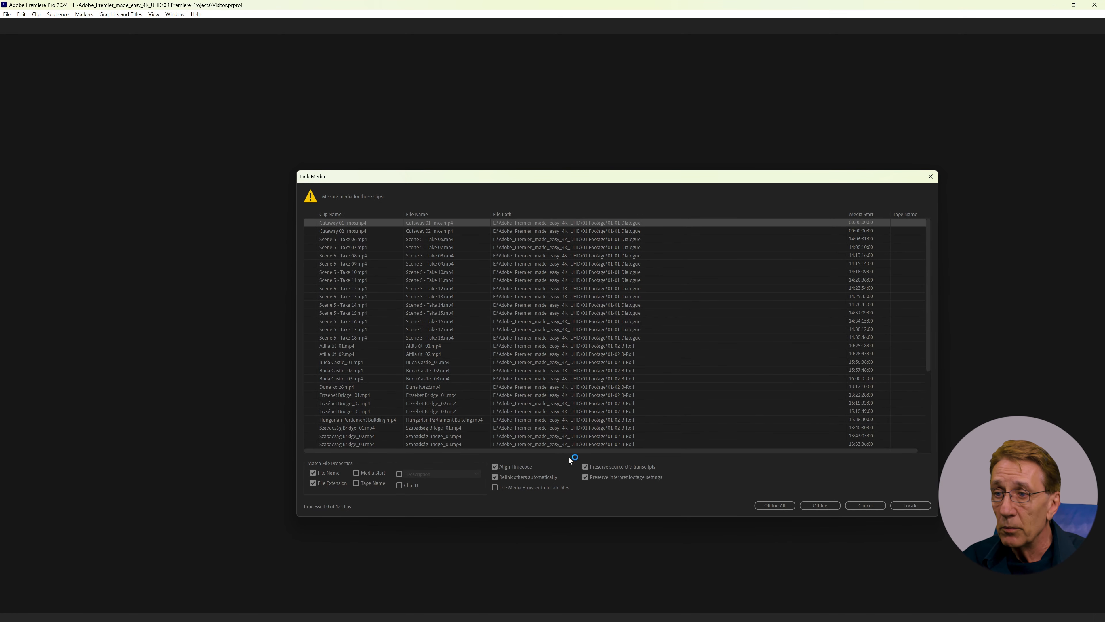
Step: Relink the missing media through the Media Browser by searching Adobe_Premier_made_easy_4K_UHD for Cutaway 01_mos.mp4 and accepting the match in 01x Footage\01-01 Dialogue
left_click(494, 488)
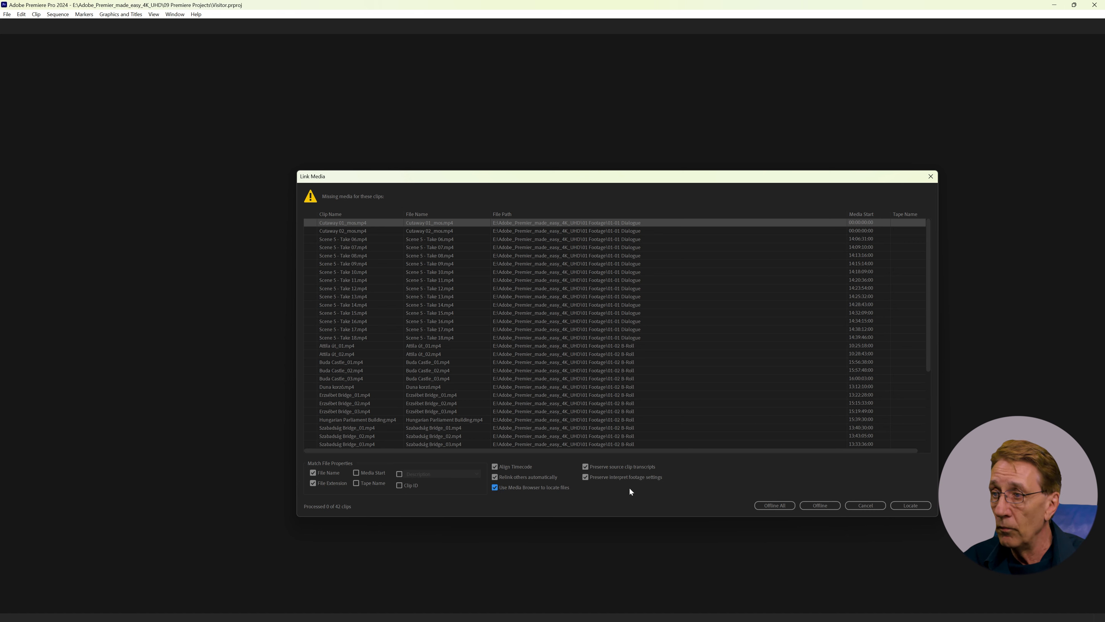
left_click(910, 506)
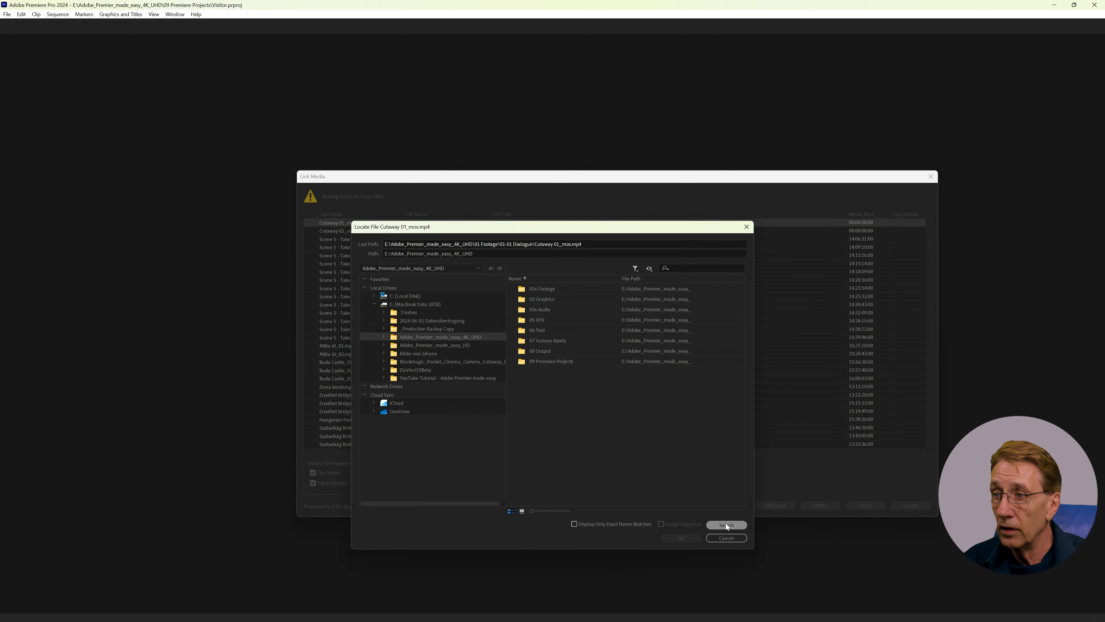
left_click(725, 524)
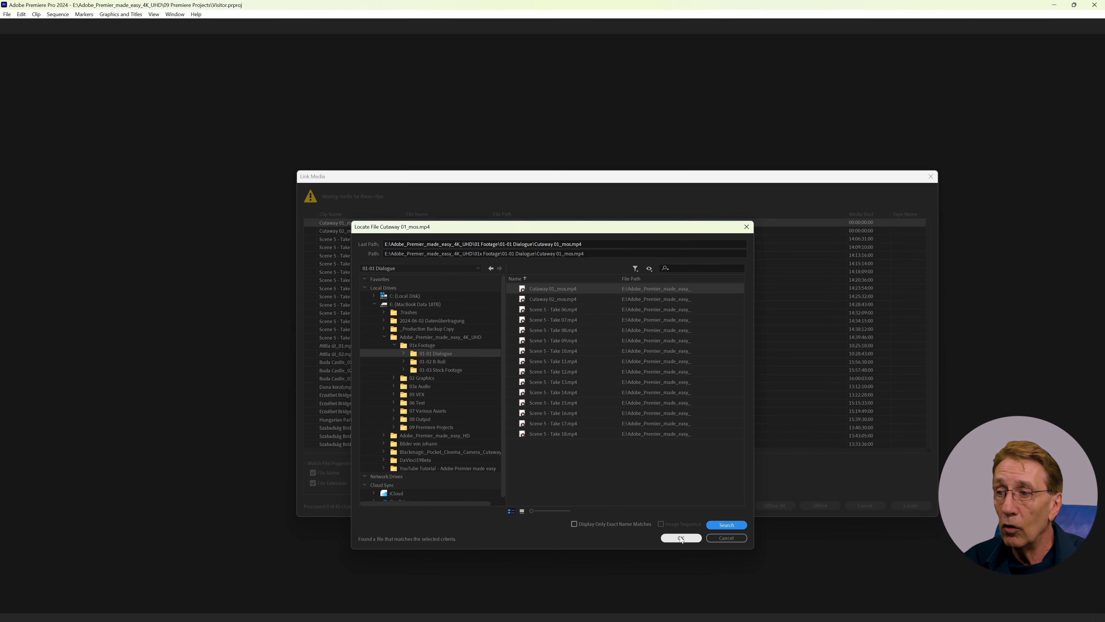
left_click(681, 539)
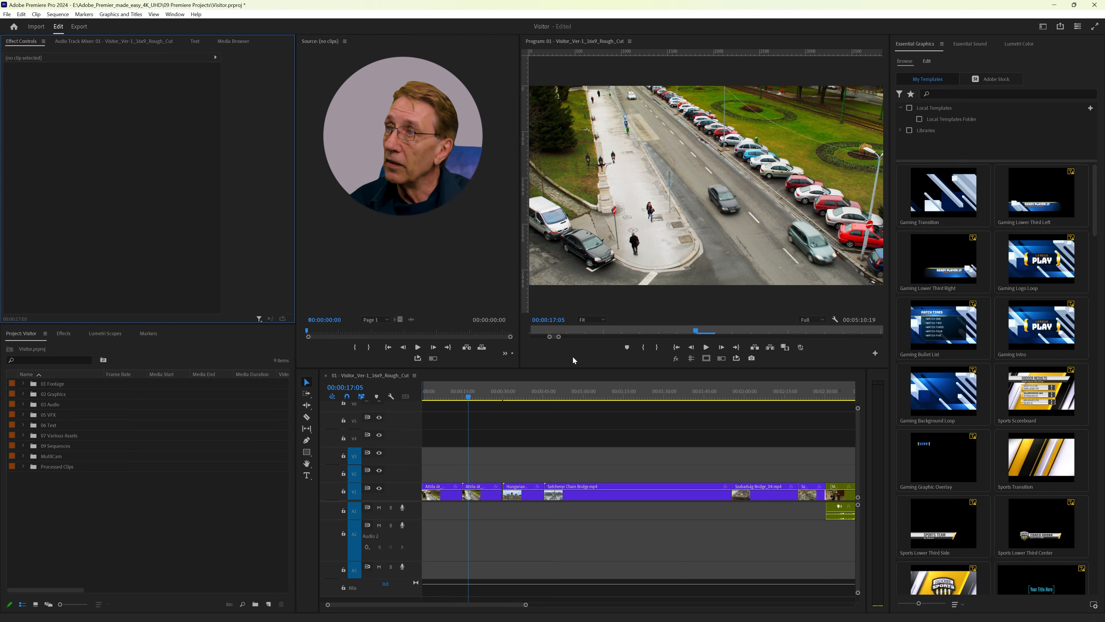
Step: View the Assembly - CC - one screen workspace and return to the Editing - CC - one screen workspace
left_click(1043, 26)
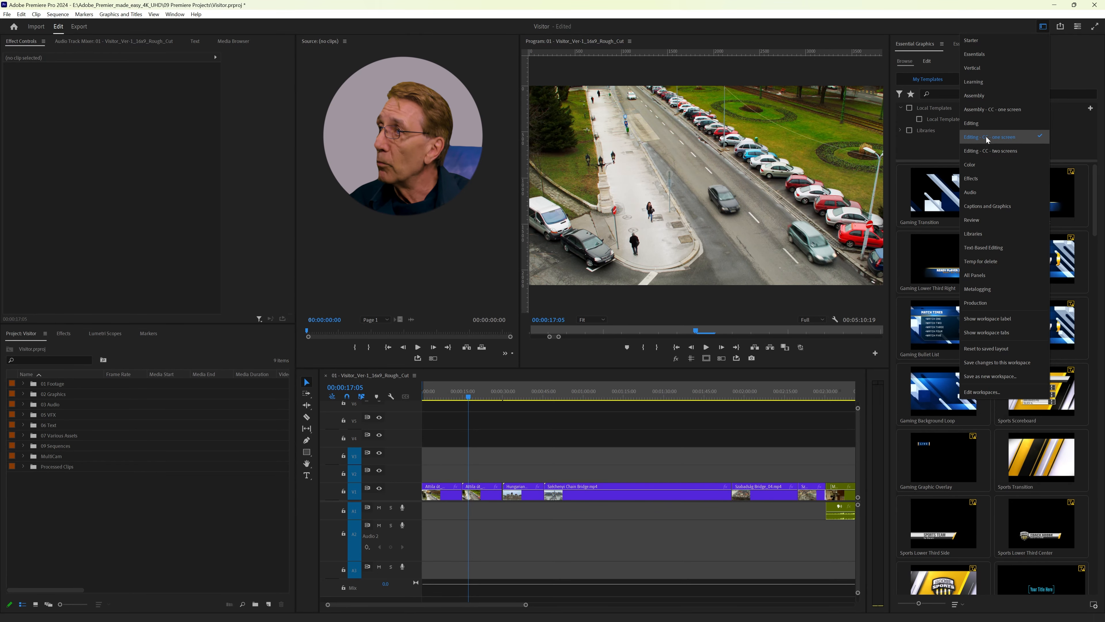
left_click(984, 109)
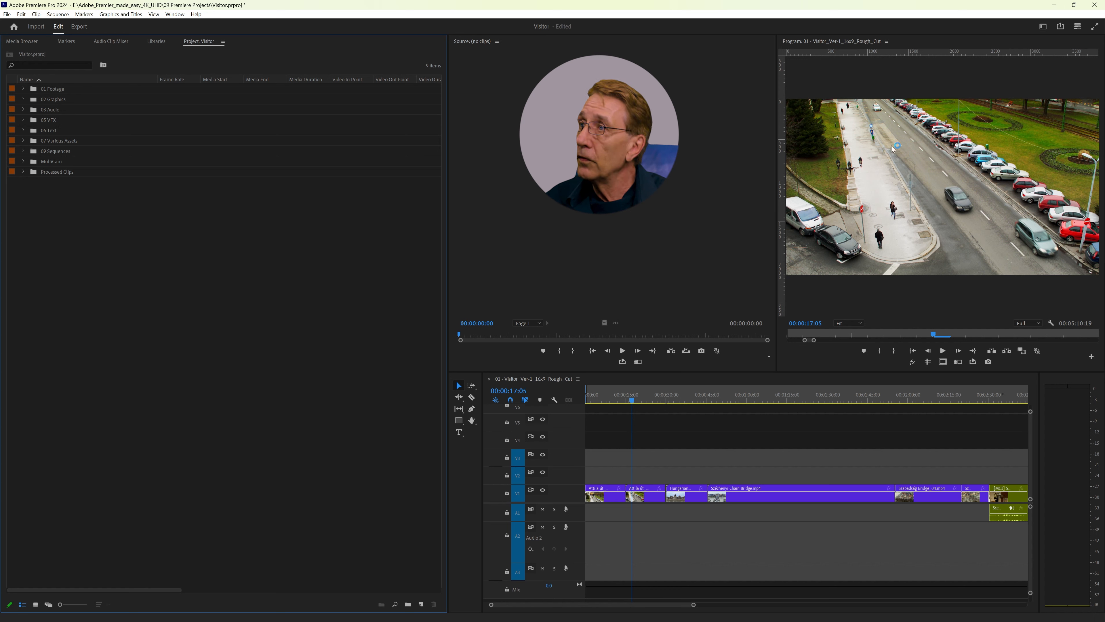
left_click(1043, 28)
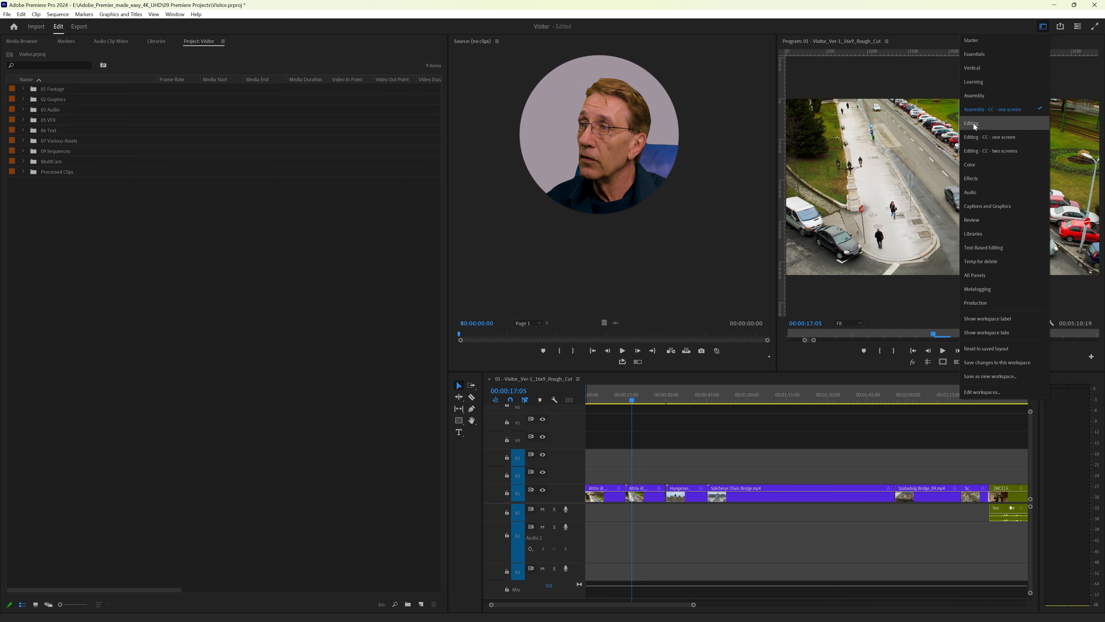
left_click(978, 134)
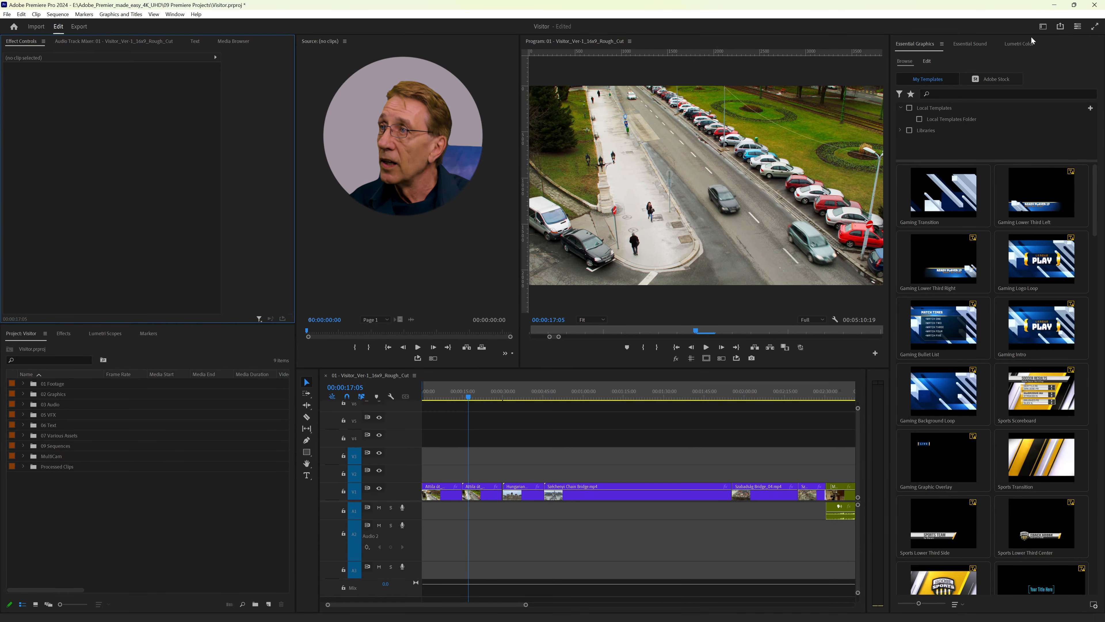
Step: Switch to the Editing workspace and dock the Source Monitor in its own frame between Effect Controls and the Program Monitor
left_click(1044, 27)
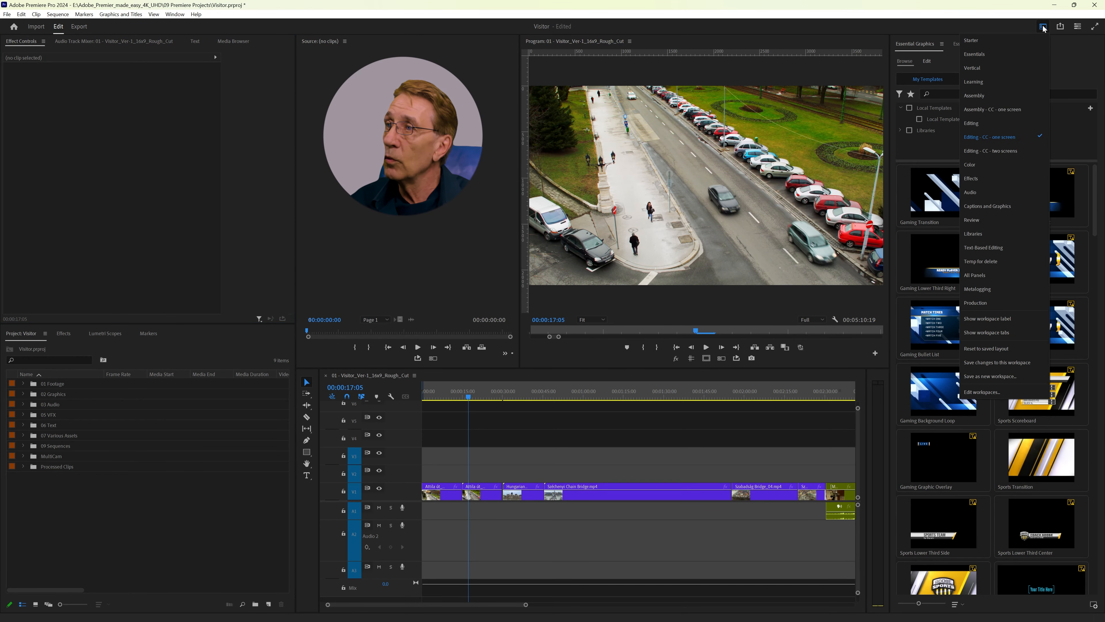
left_click(973, 123)
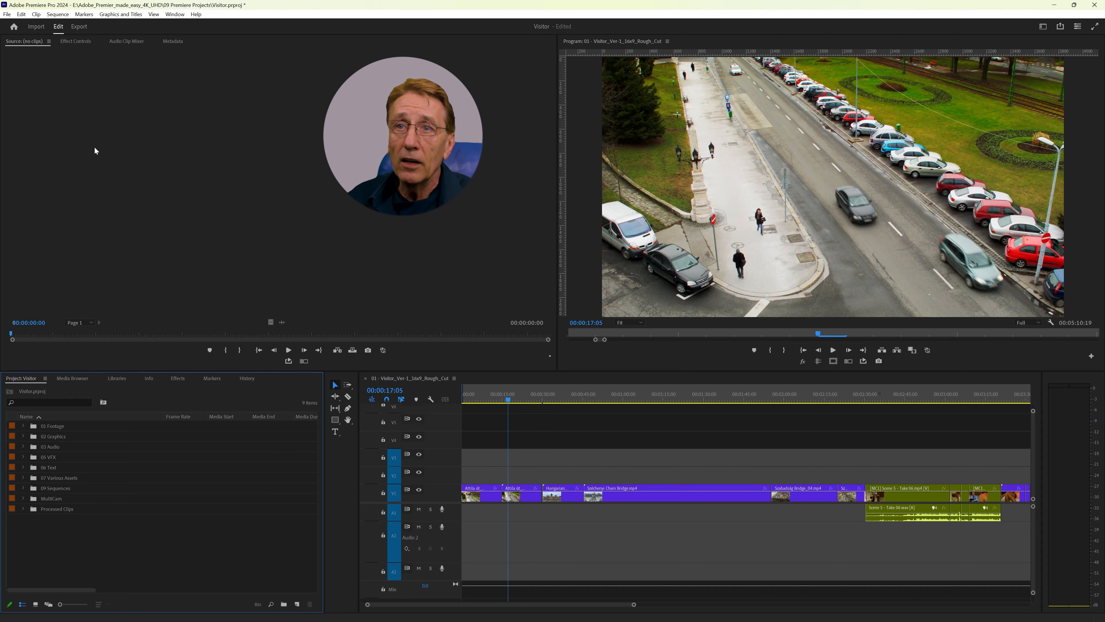
left_click(16, 44)
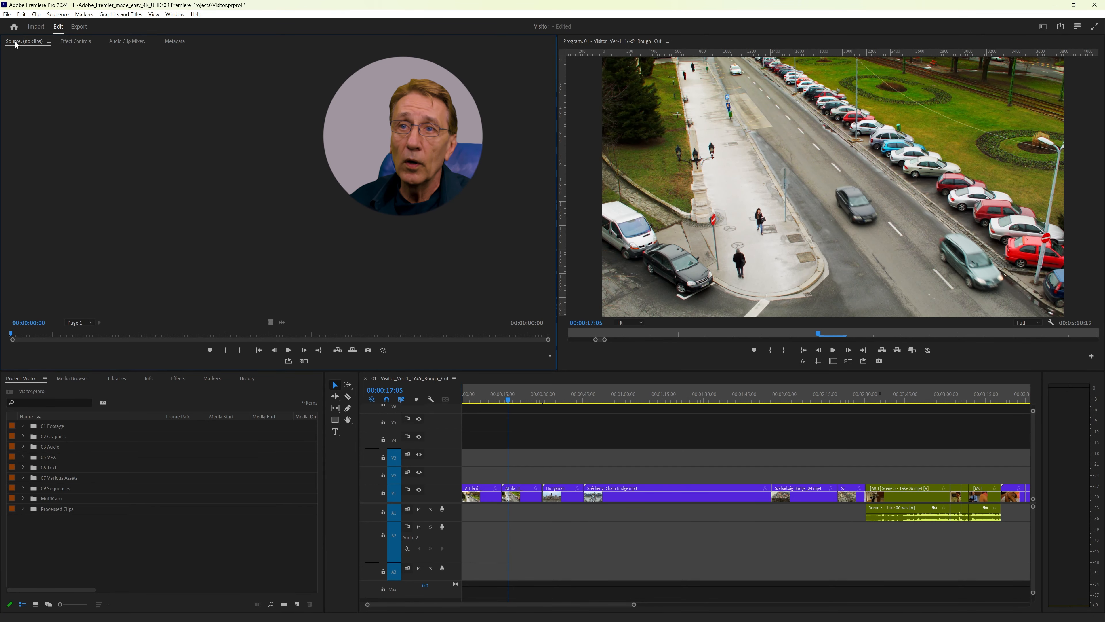
left_click_drag(15, 43, 561, 139)
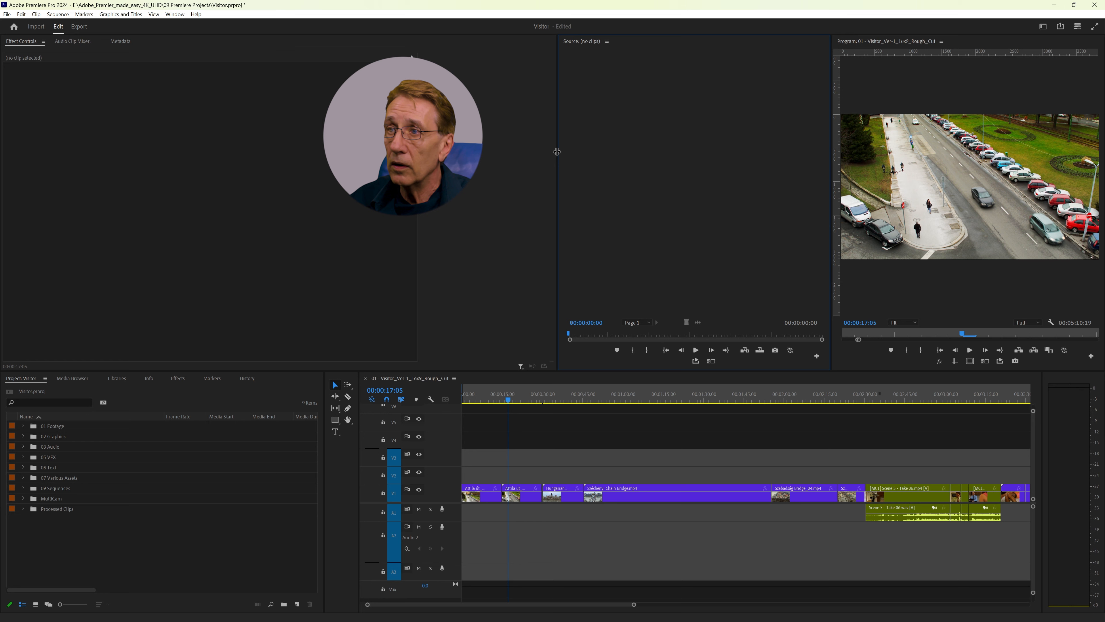
Step: Resize the upper frames so the Source Monitor is narrow, the Program Monitor is wide and Effect Controls is slightly narrower
left_click_drag(559, 151, 454, 146)
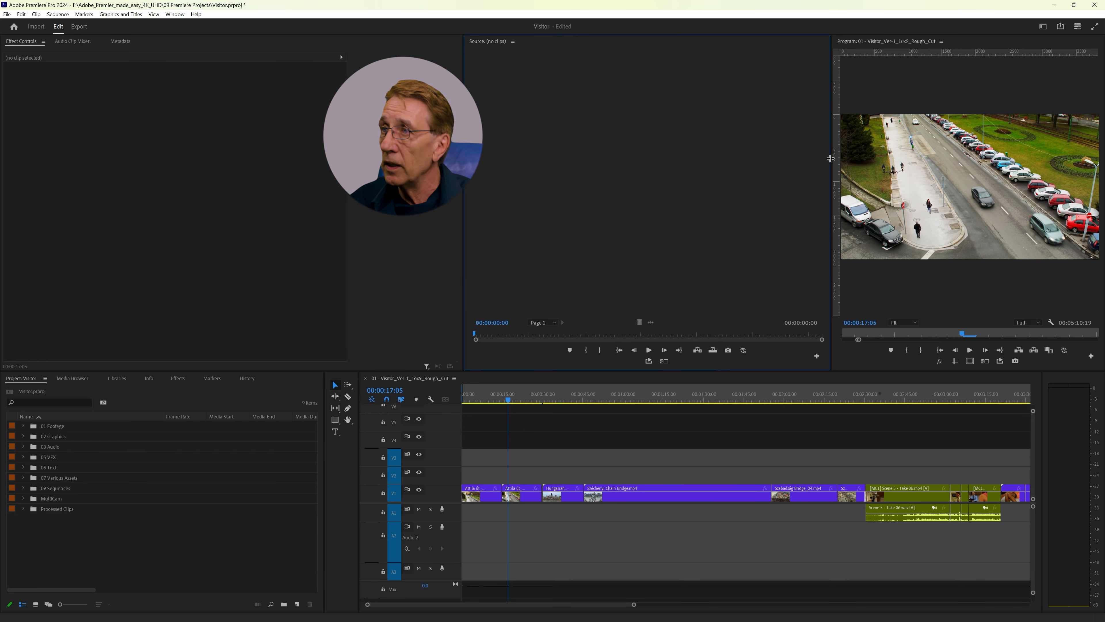
left_click_drag(832, 160, 623, 161)
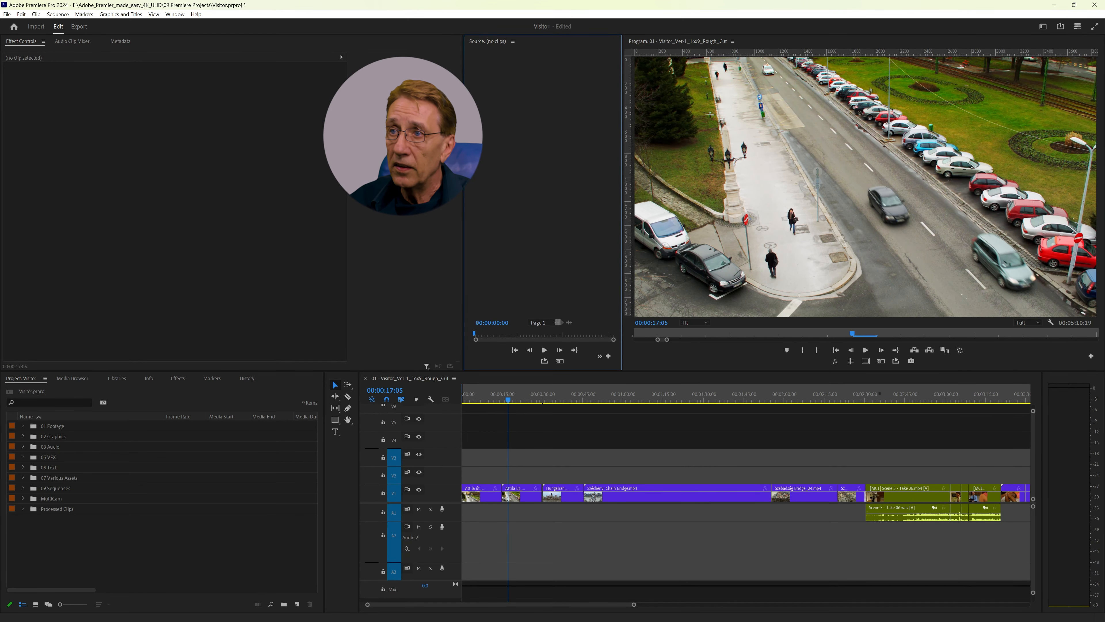
left_click_drag(464, 200, 443, 200)
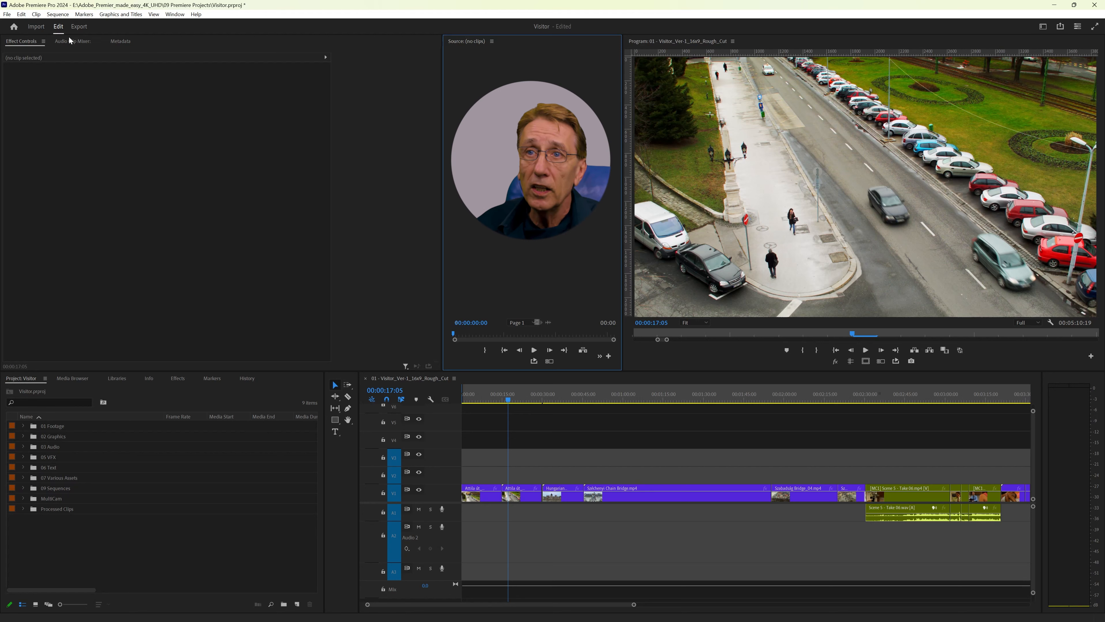
Step: Add the Audio Track Mixer for the Rough_Cut sequence to the workspace and close the Metadata panel
left_click(174, 14)
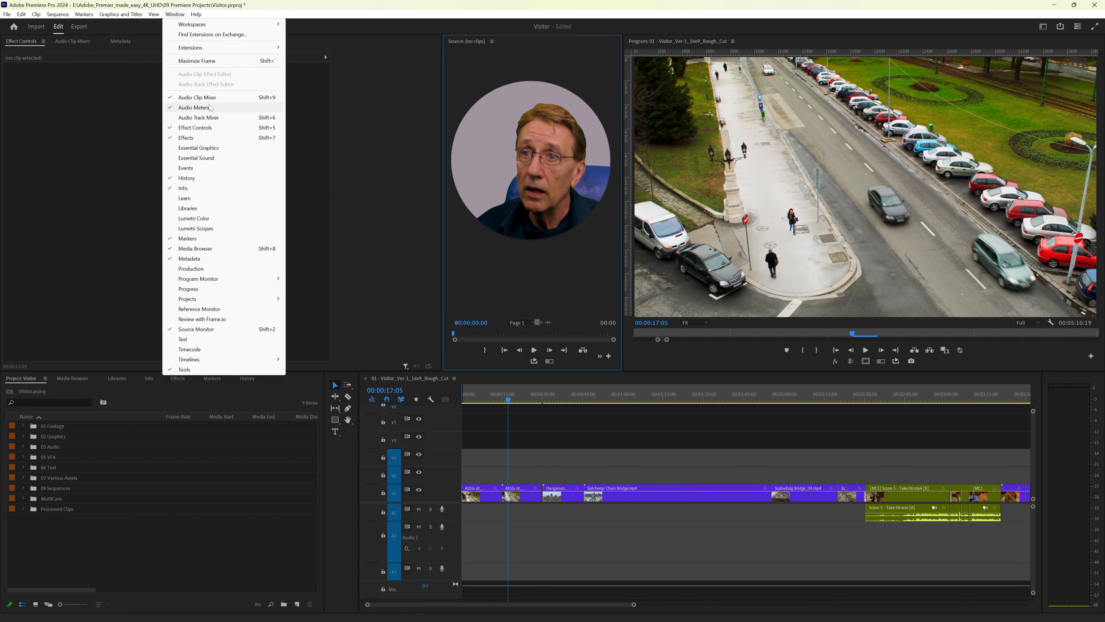
left_click(207, 120)
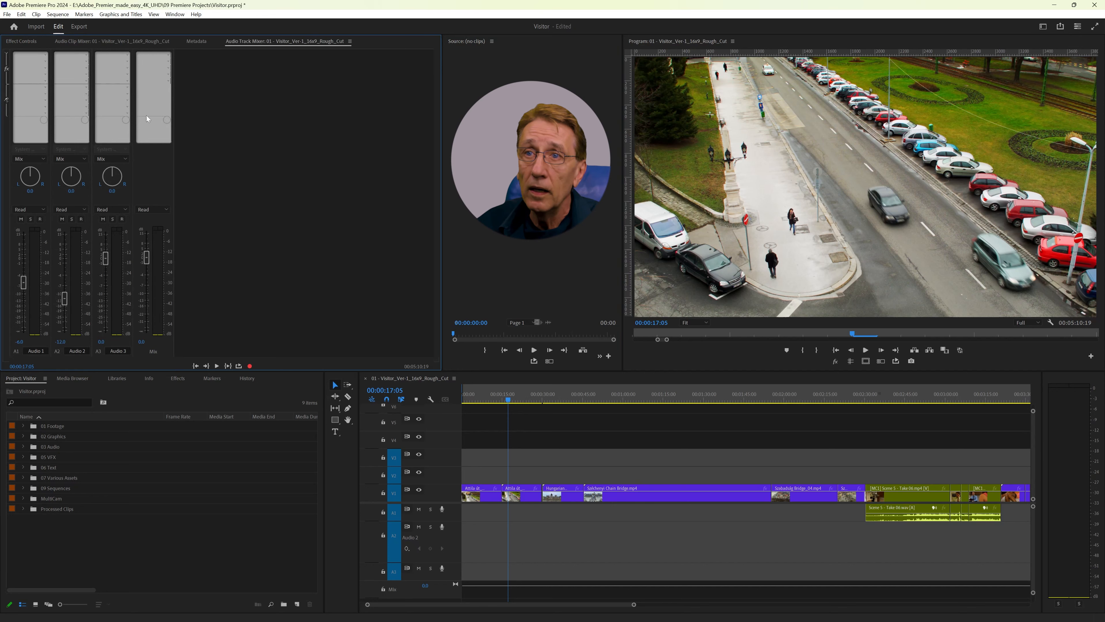
left_click(196, 42)
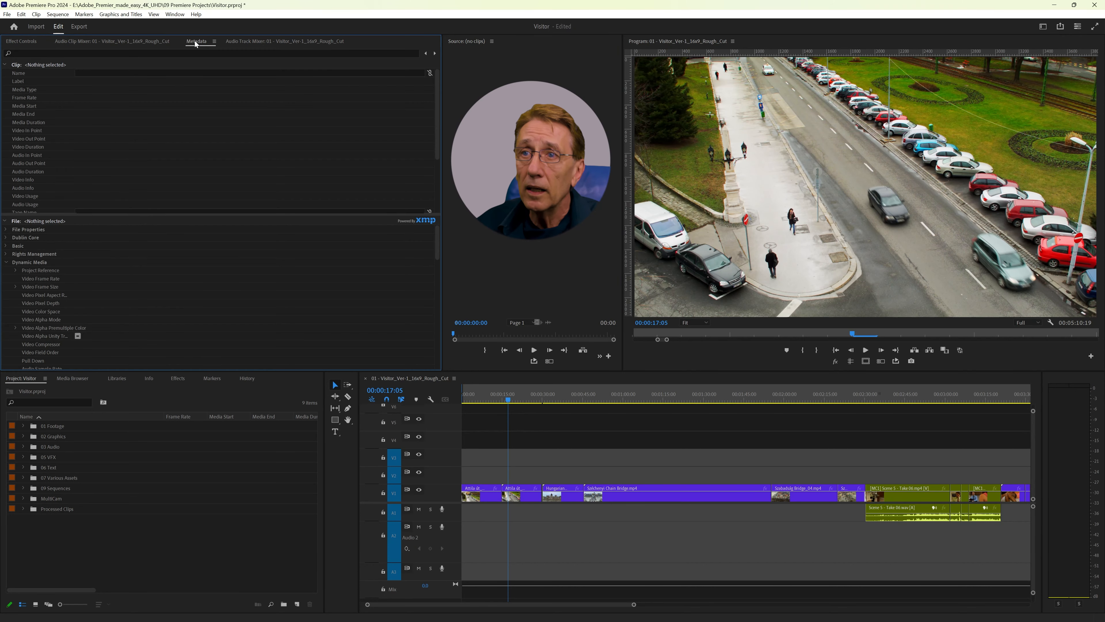
left_click(214, 41)
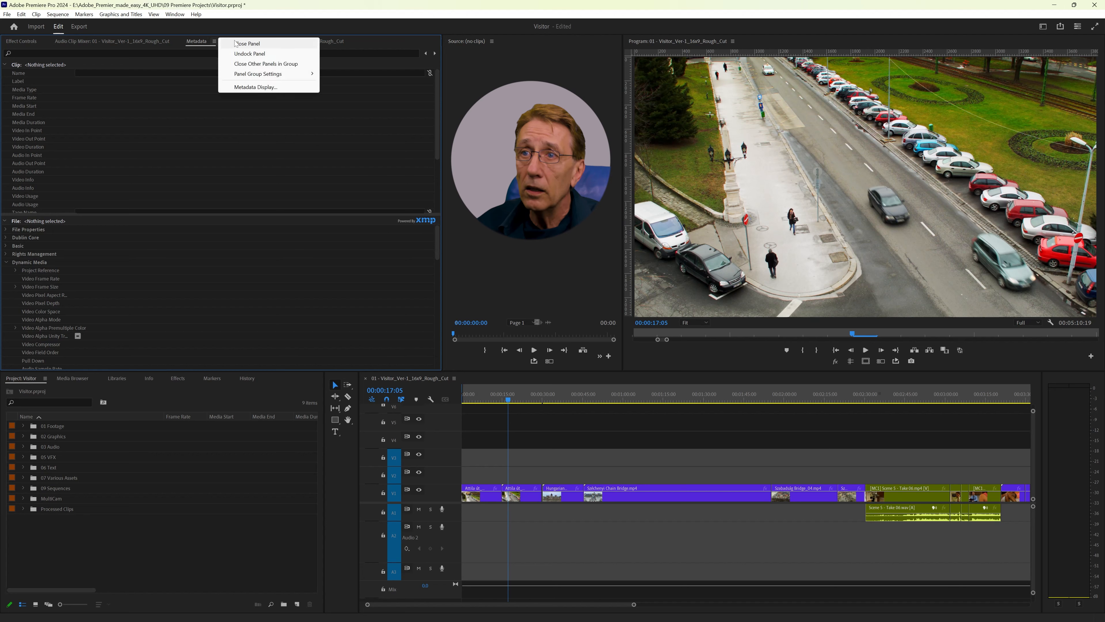
left_click(245, 44)
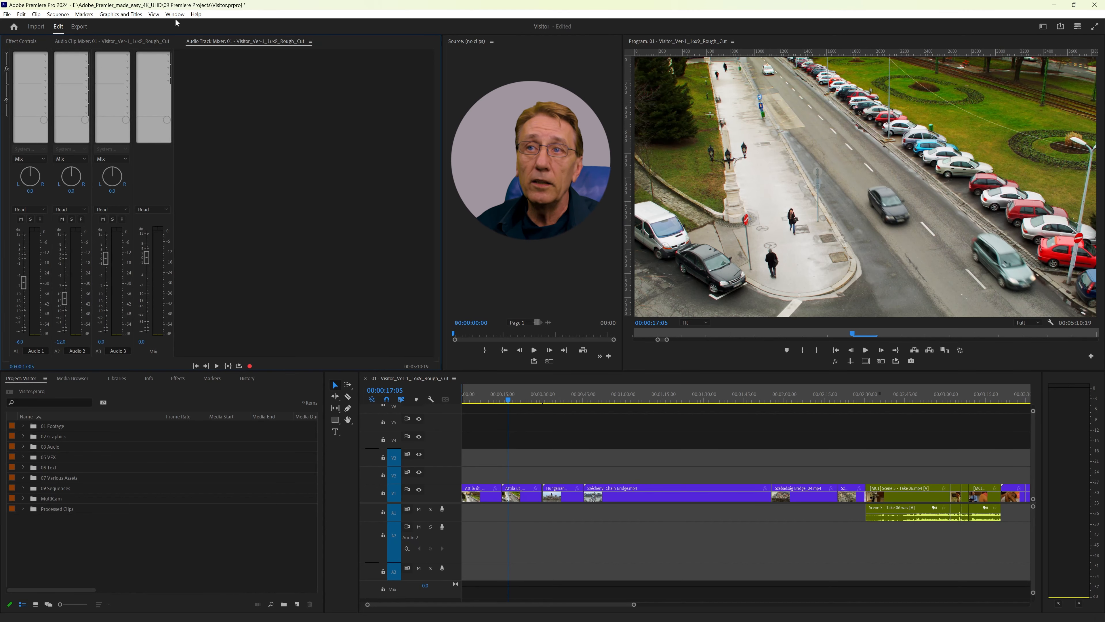
Step: Add the Lumetri Color, Essential Graphics and Essential Sound panels to the workspace
left_click(176, 16)
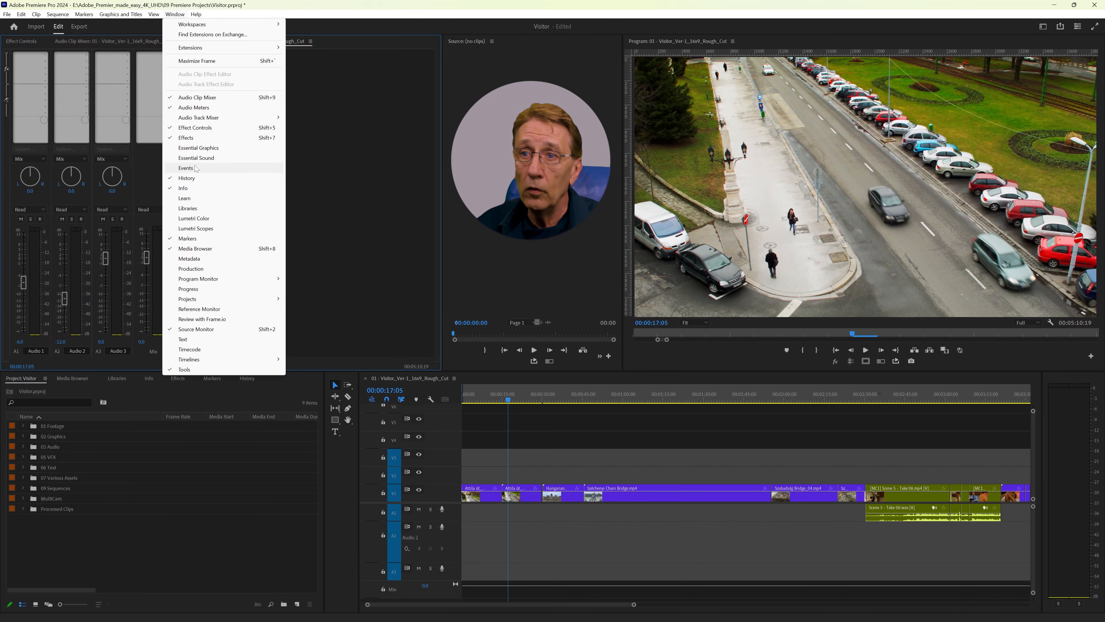
left_click(187, 219)
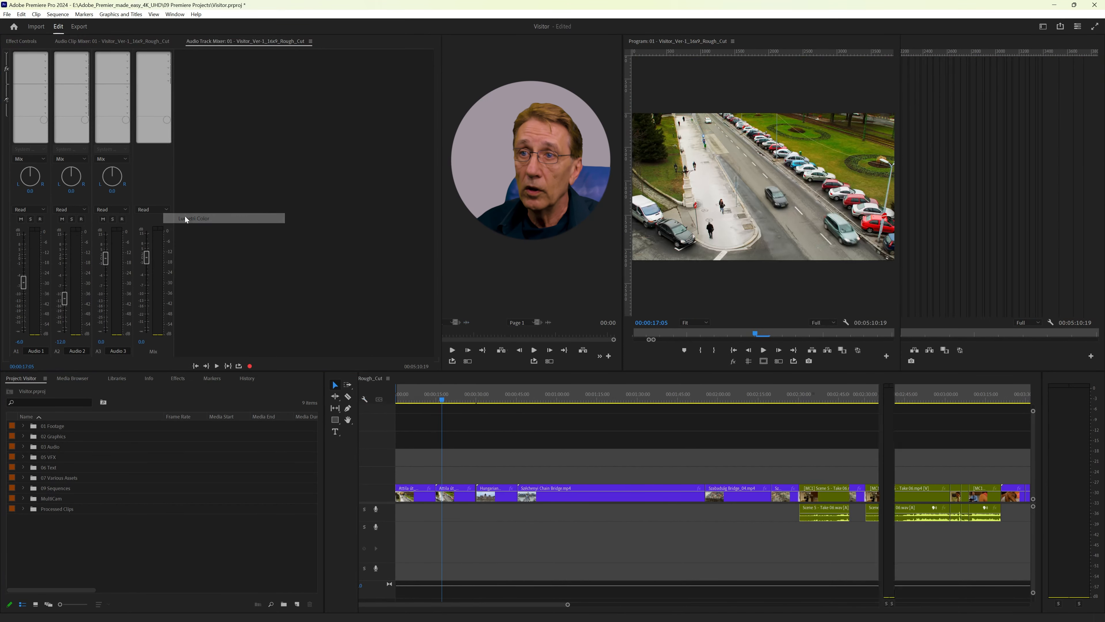
left_click(174, 14)
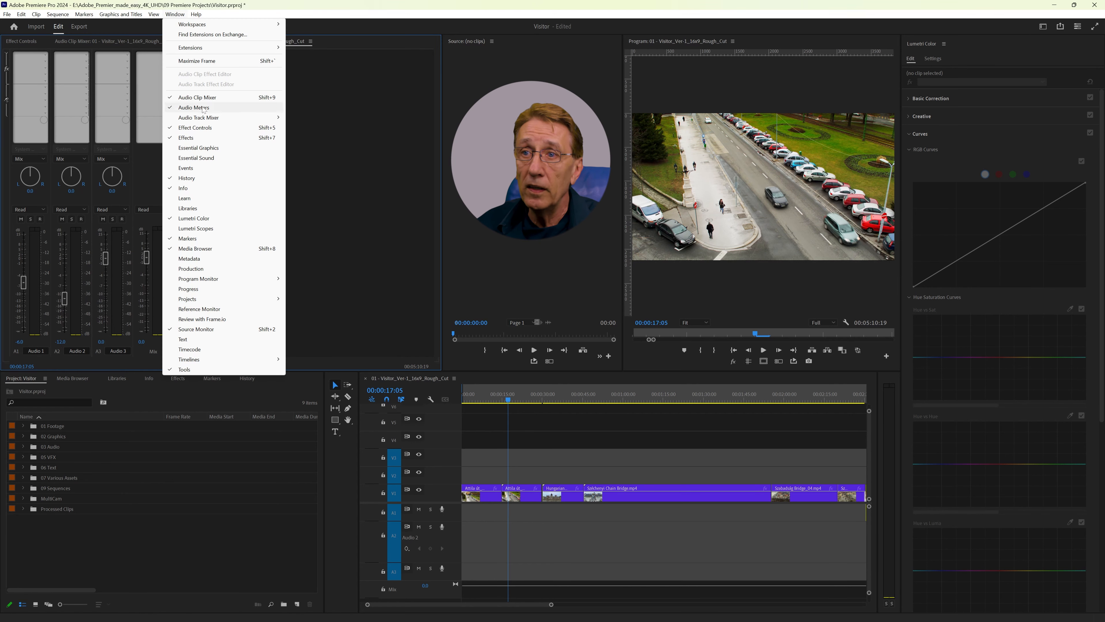
left_click(203, 149)
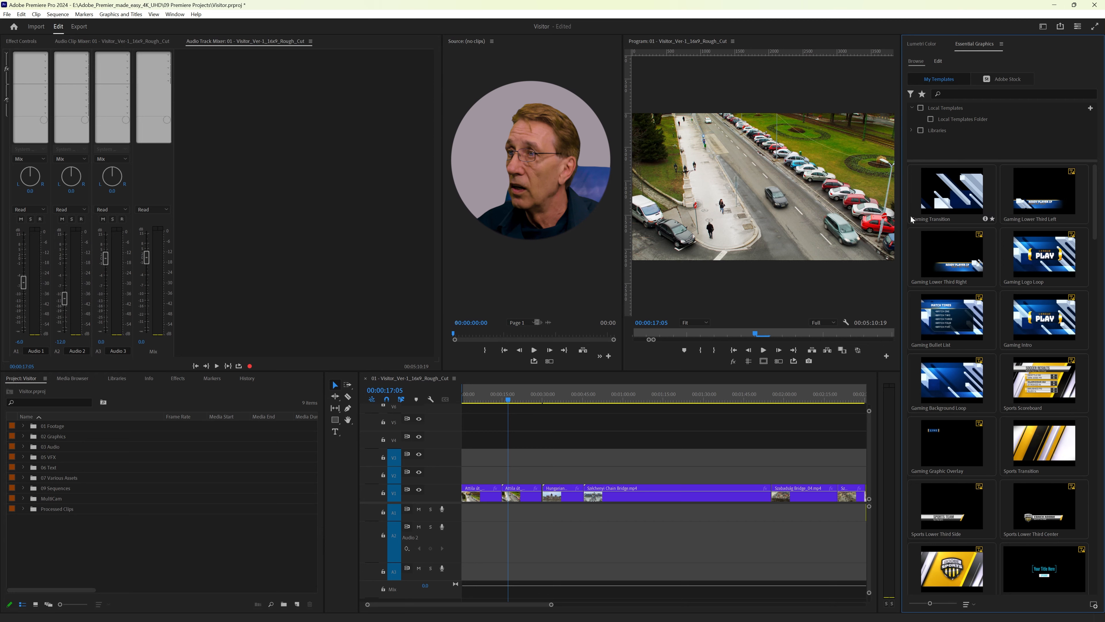
left_click(175, 15)
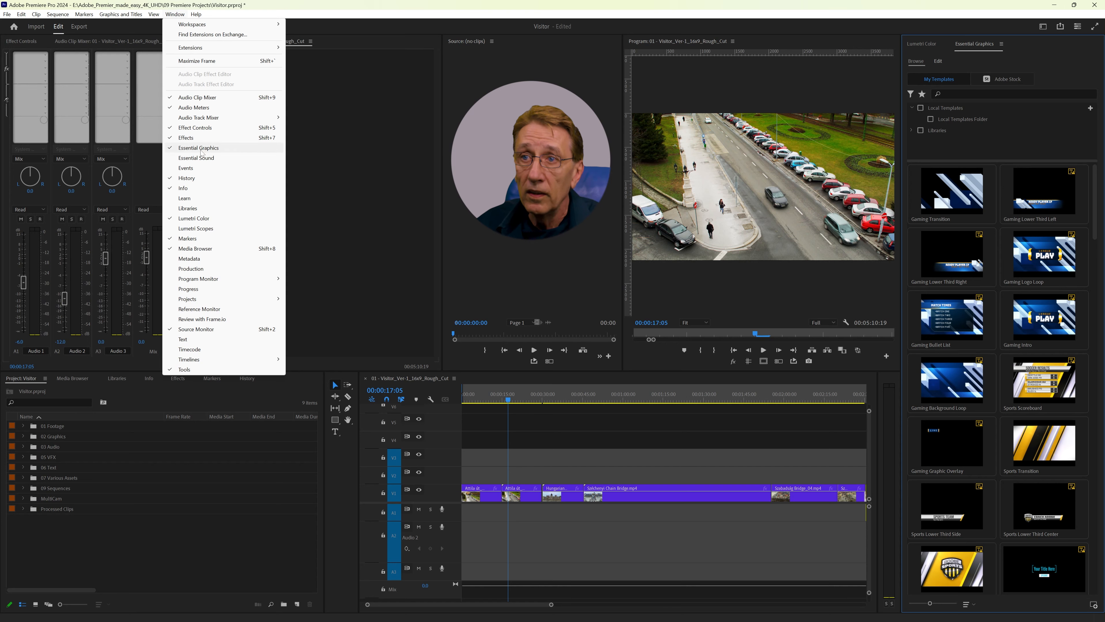
left_click(201, 159)
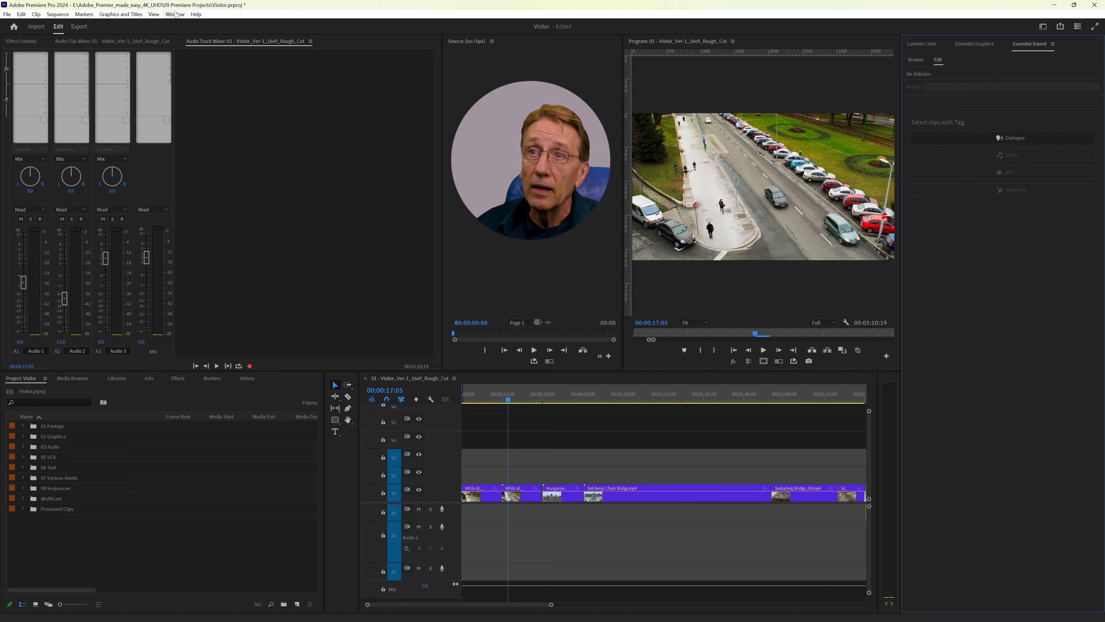
Step: Add the Lumetri Scopes panel and dock it in the Project panel's group
left_click(175, 14)
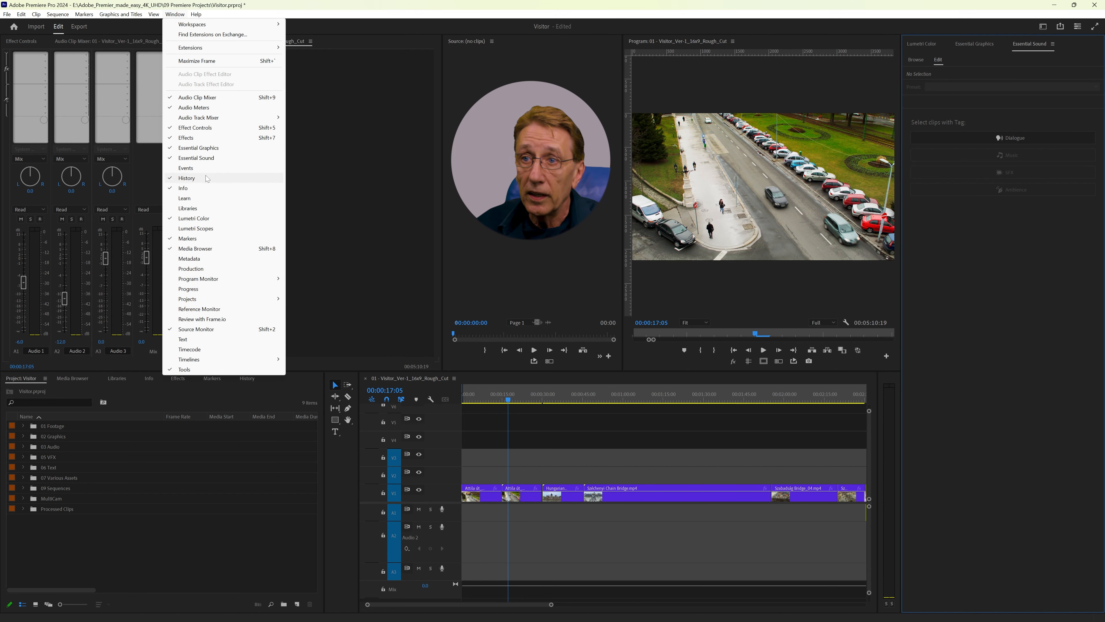
left_click(200, 230)
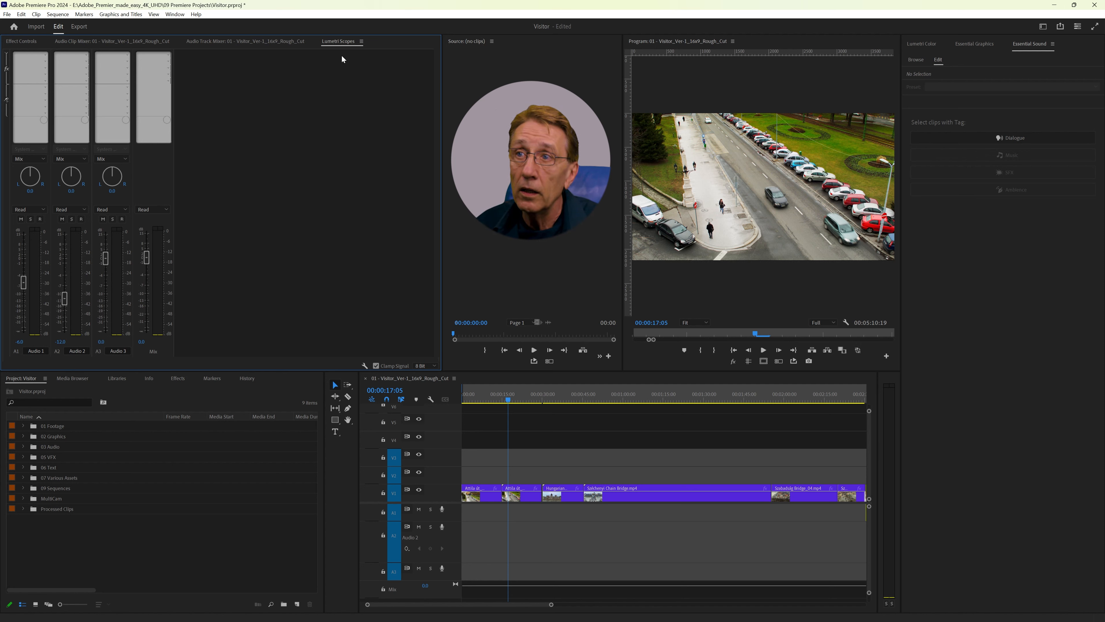
left_click_drag(339, 41, 240, 497)
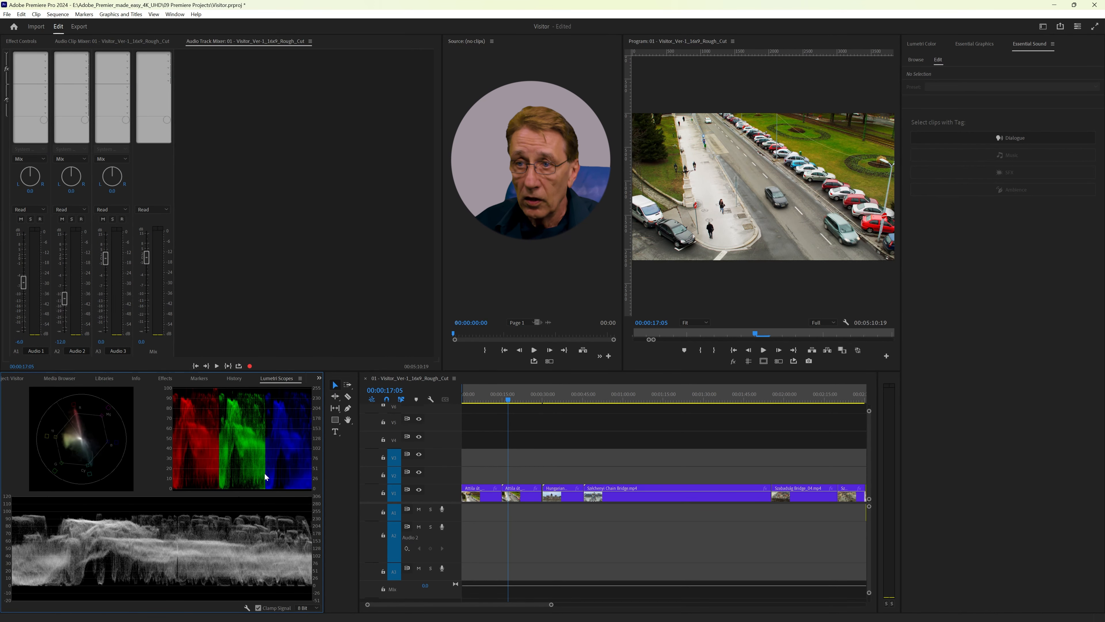
Step: Close the Media Browser and Libraries panels in the Project panel's group and bring the Project panel to the front
left_click(15, 378)
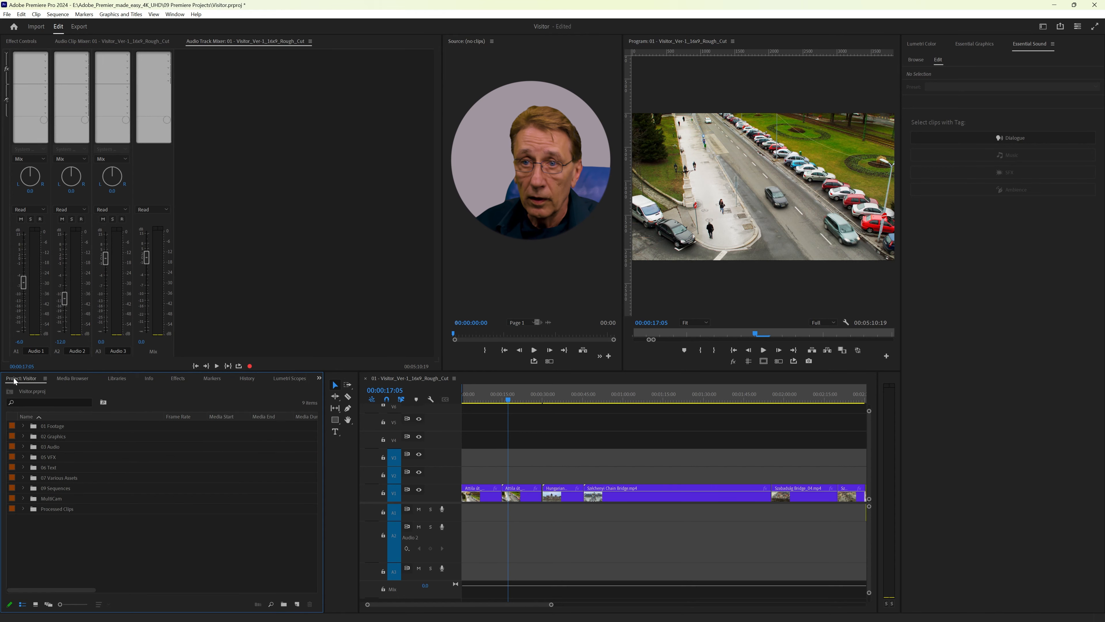
left_click(80, 379)
left_click(95, 378)
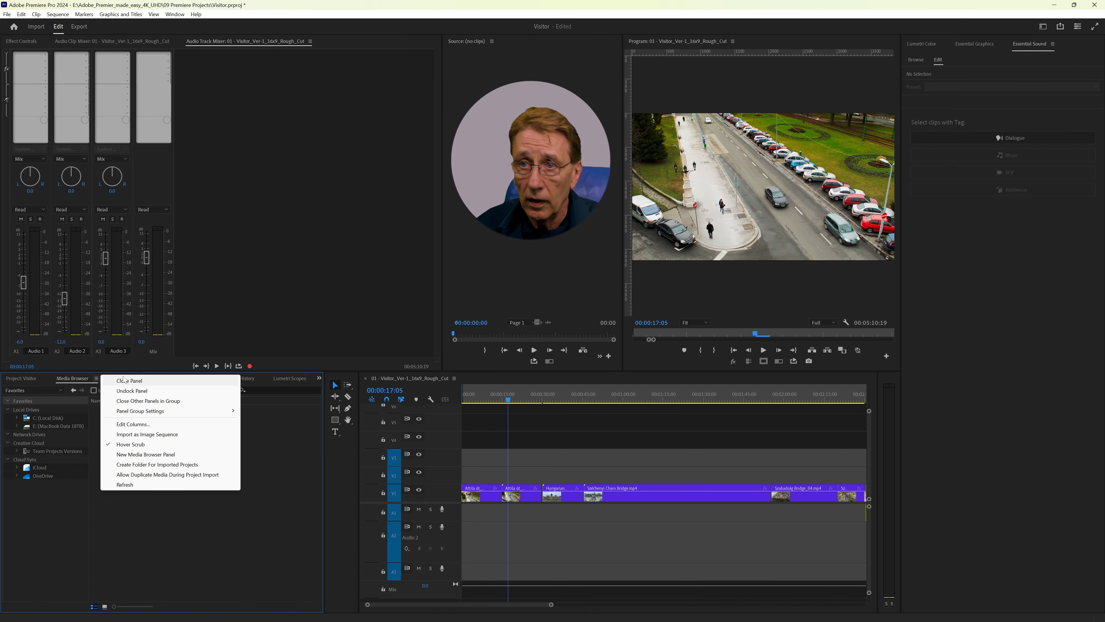
left_click(130, 381)
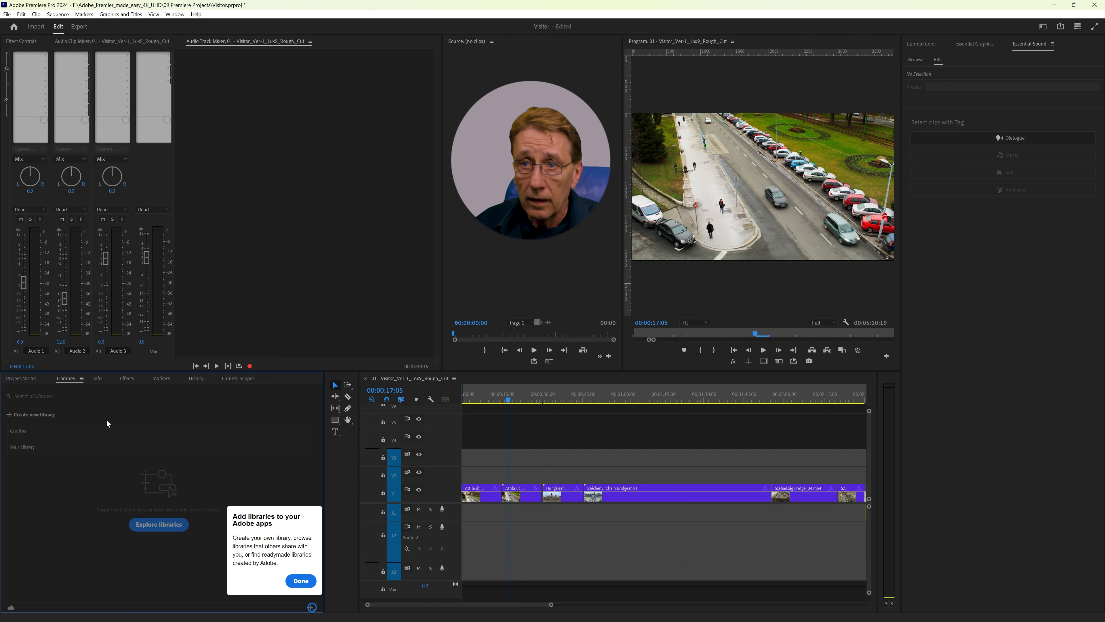
left_click(82, 379)
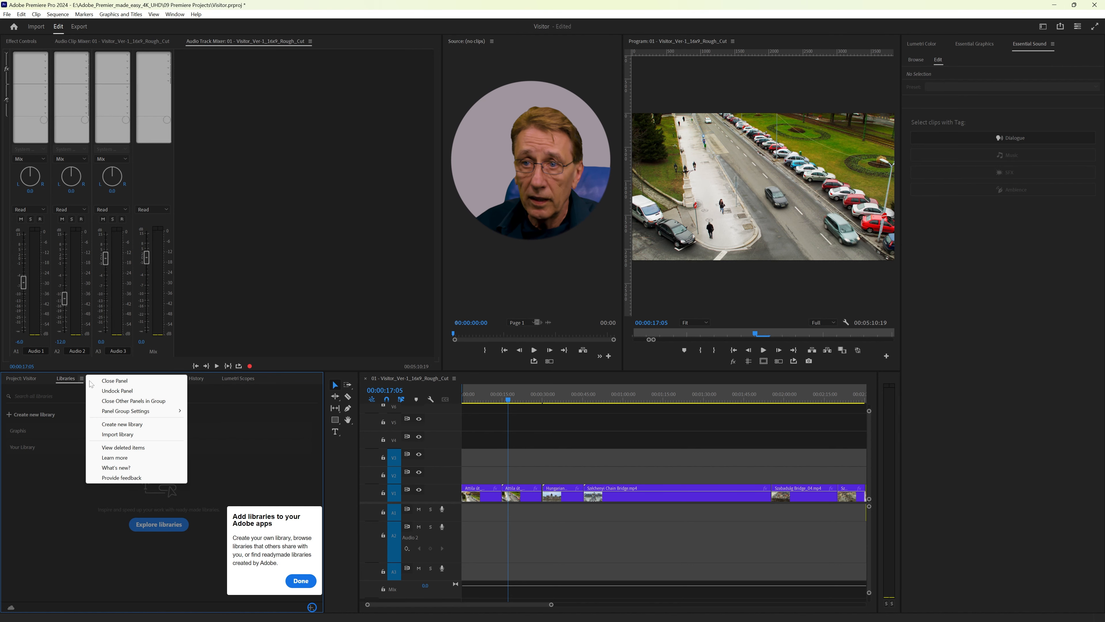
left_click(114, 381)
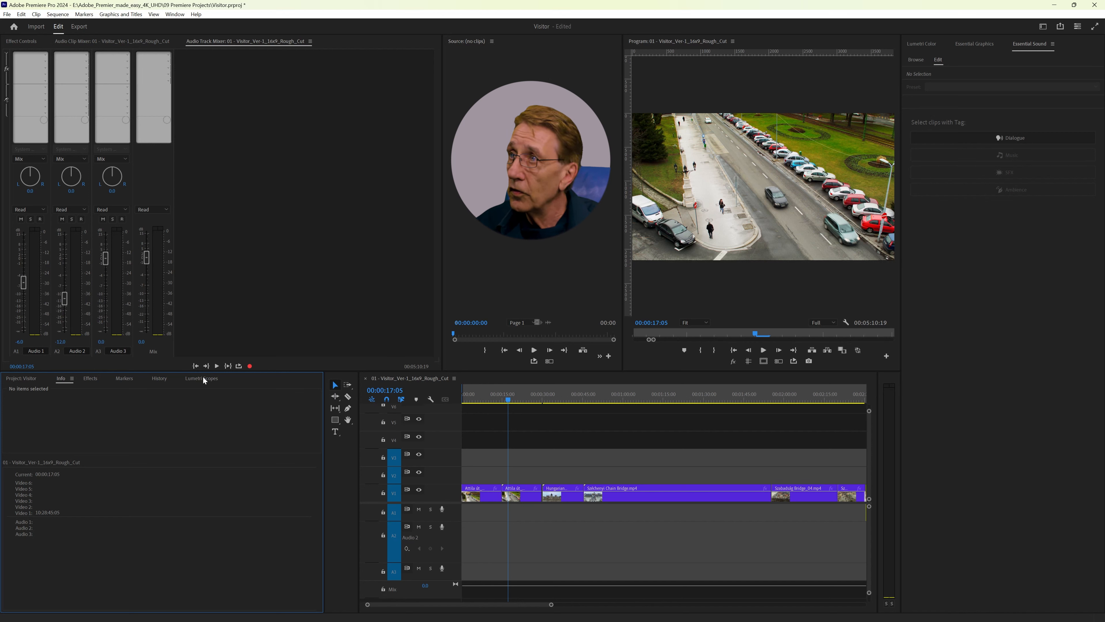
left_click(30, 379)
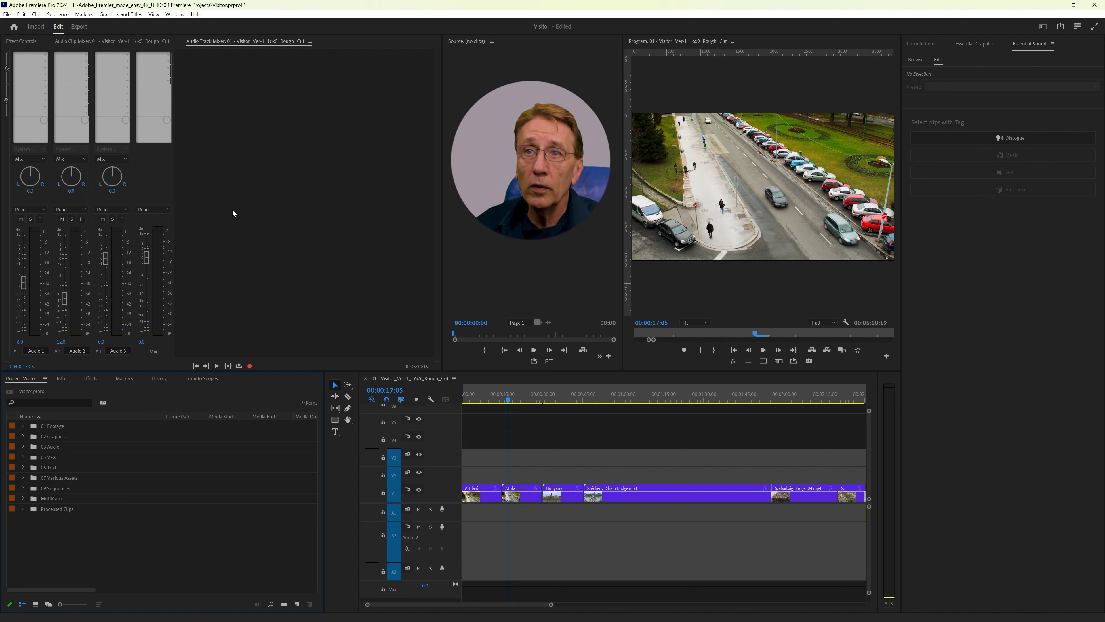
Step: Bring Effect Controls to the front of its group and switch to the Editing - CC - one screen workspace
left_click(22, 42)
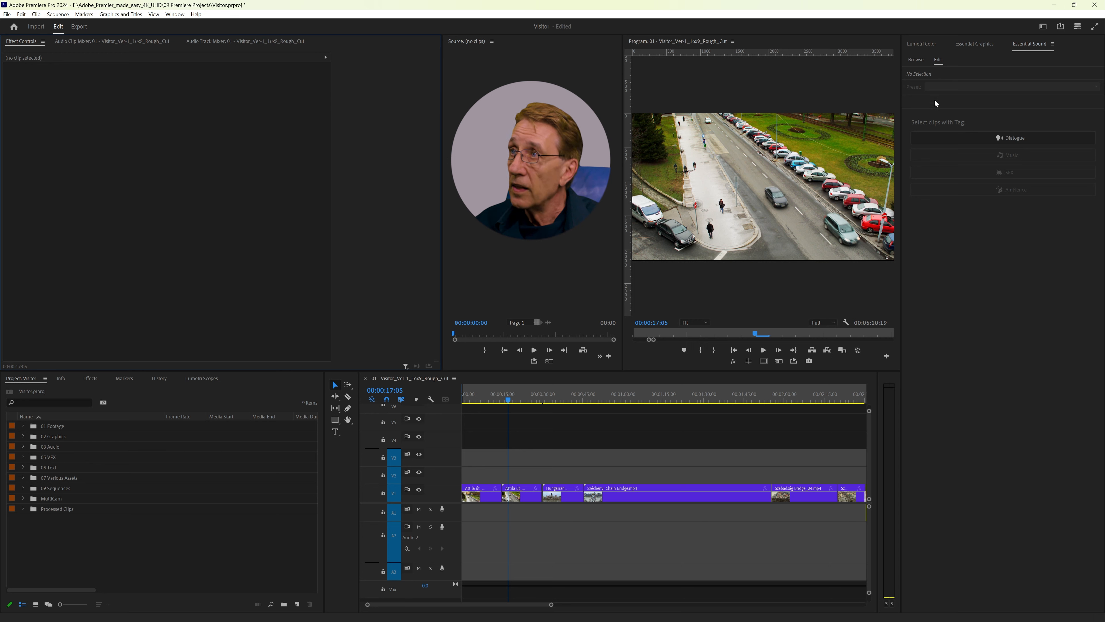
left_click(1043, 28)
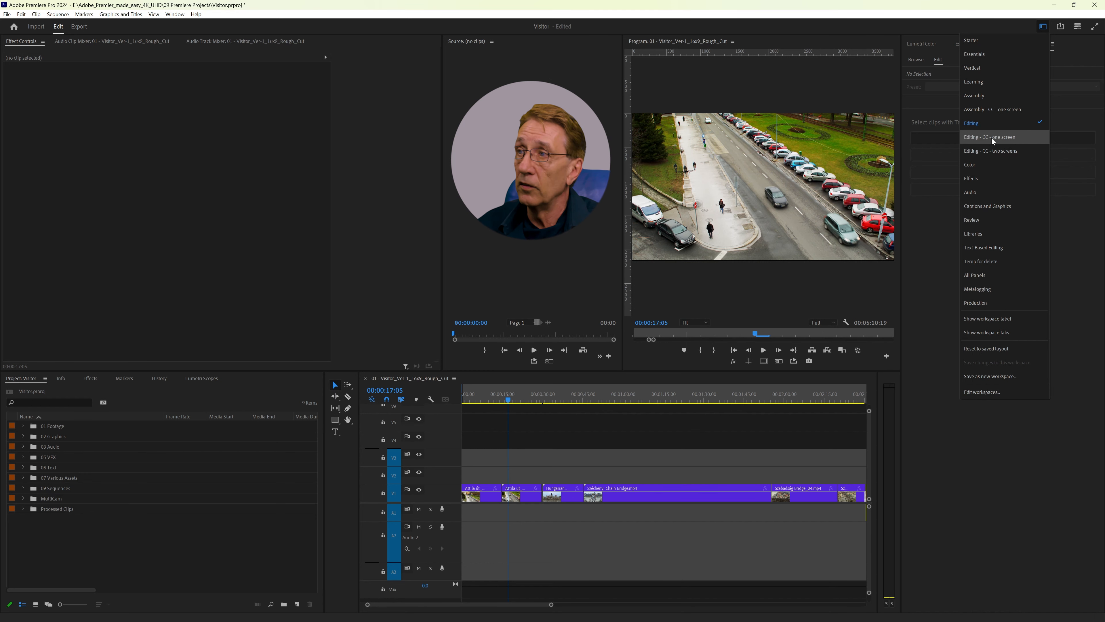
left_click(973, 138)
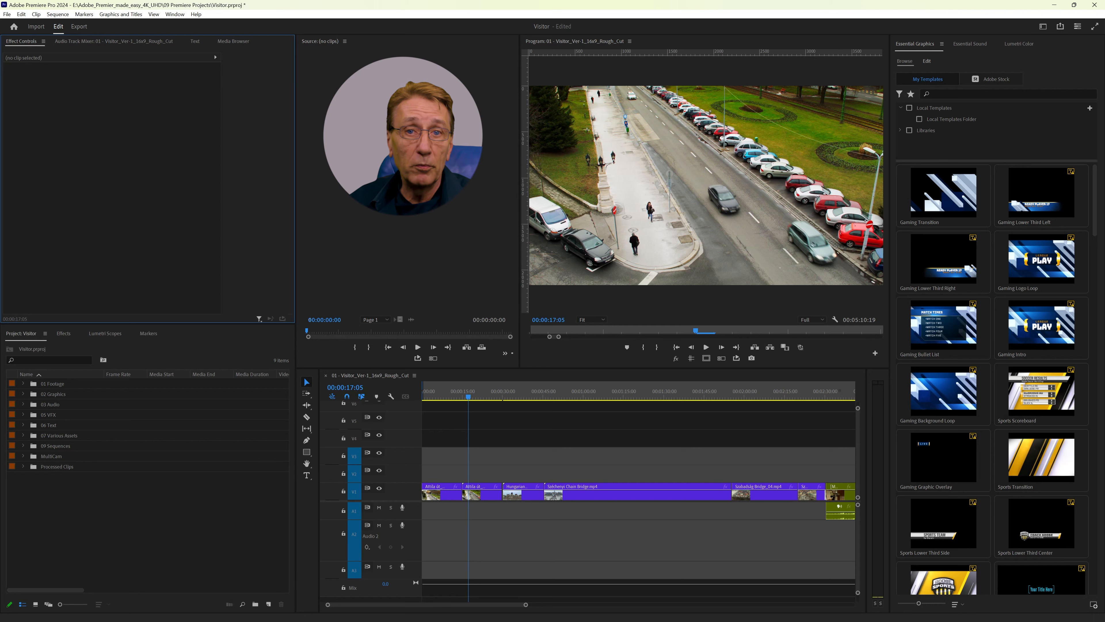
Step: Examine the Speed/Duration settings of the long Chain Bridge clip on track V1 without changing them
left_click(637, 534)
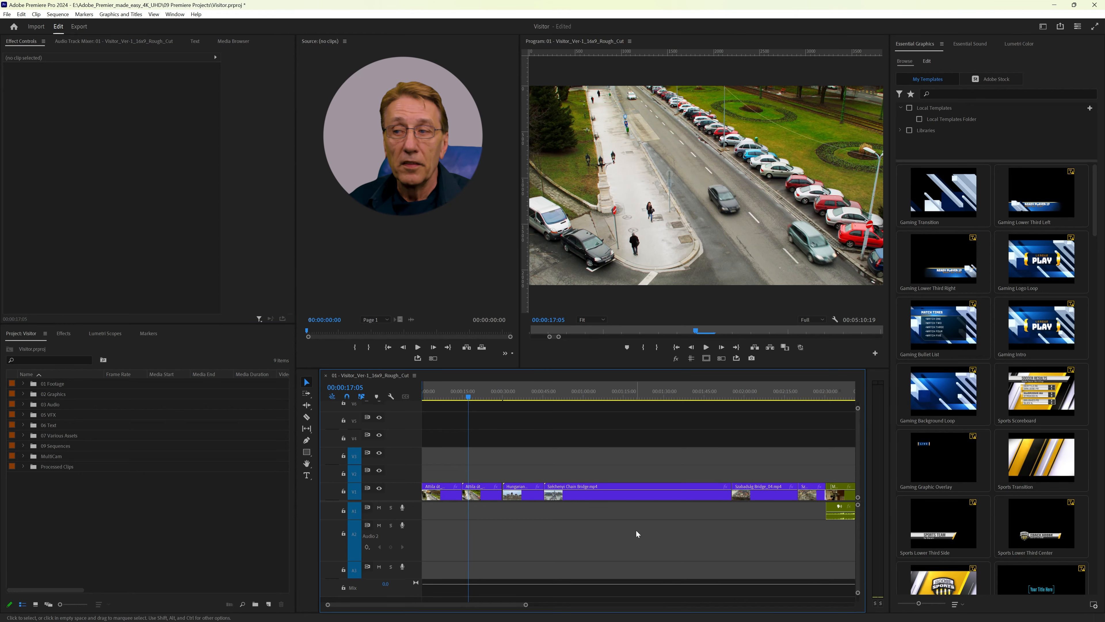
right_click(642, 493)
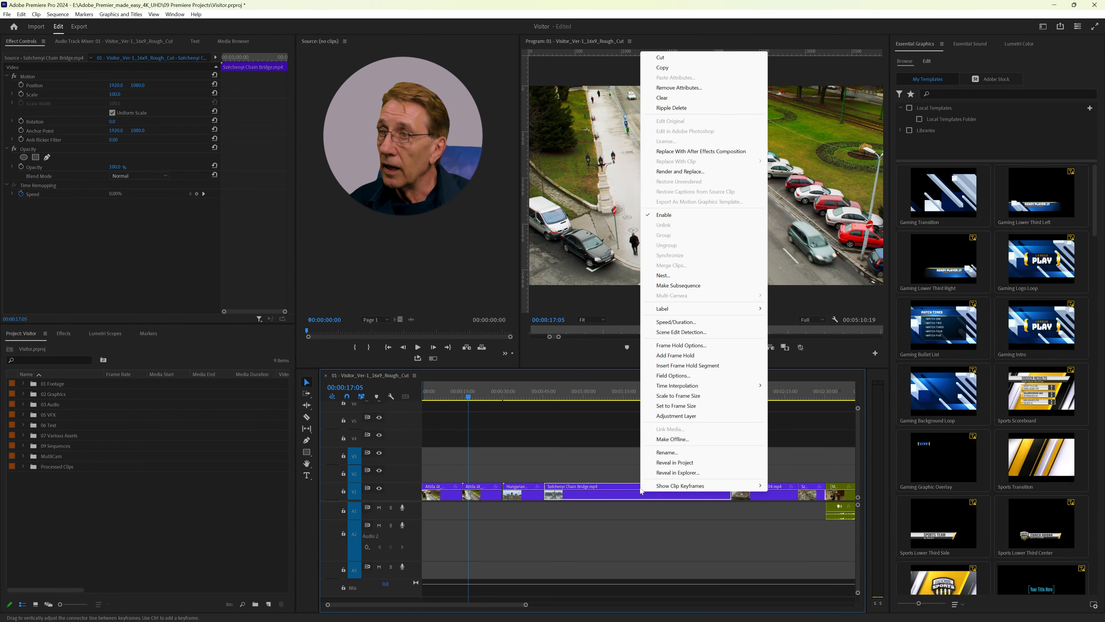
left_click(677, 322)
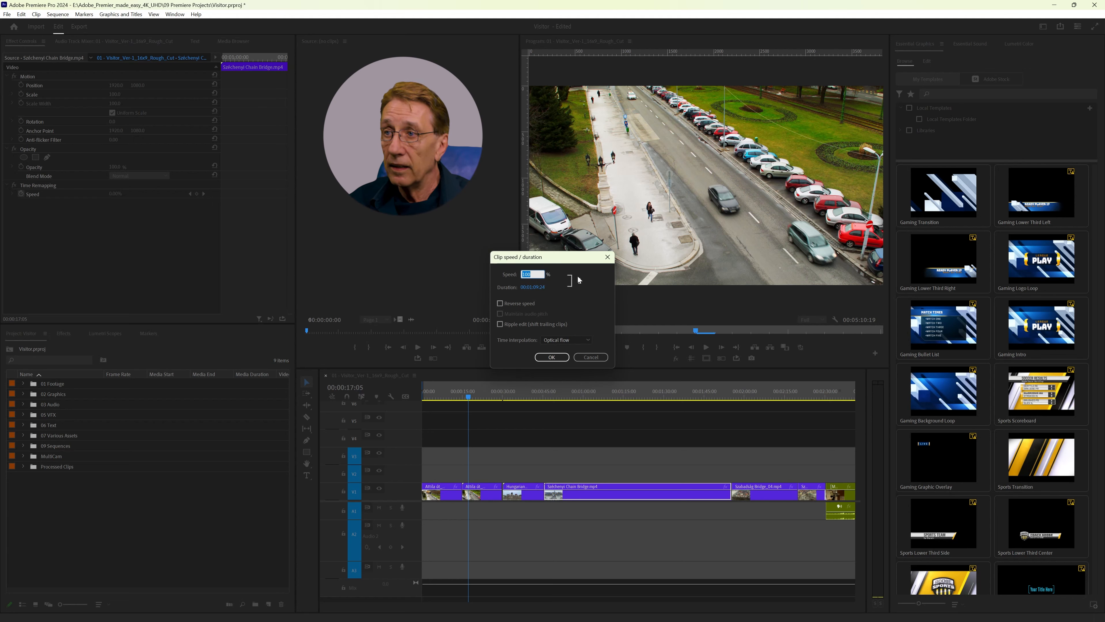
left_click(594, 357)
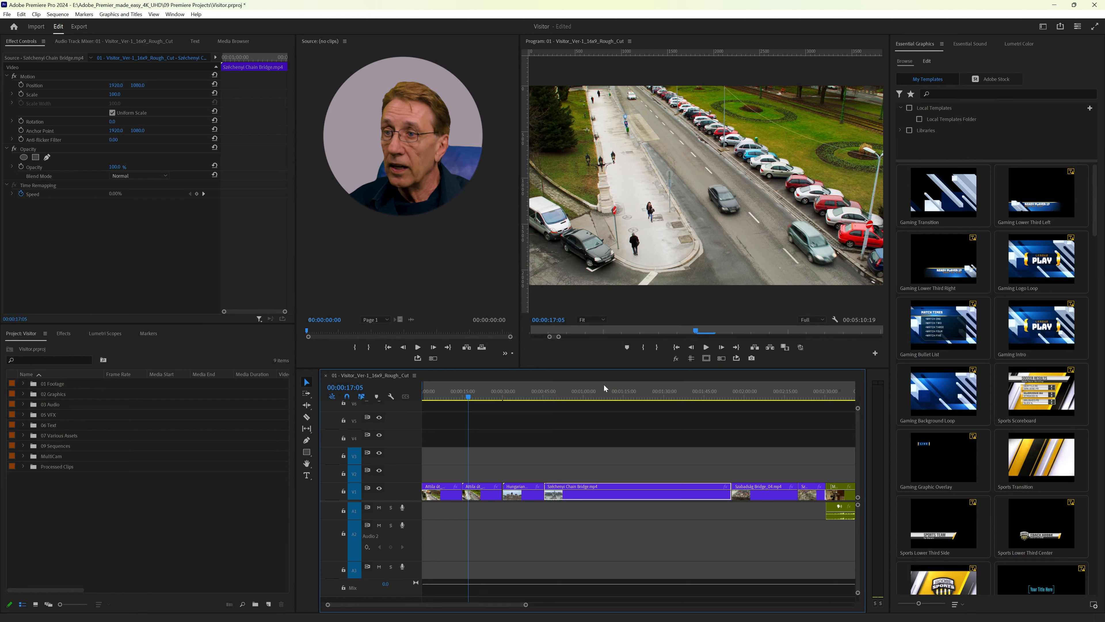
left_click(36, 14)
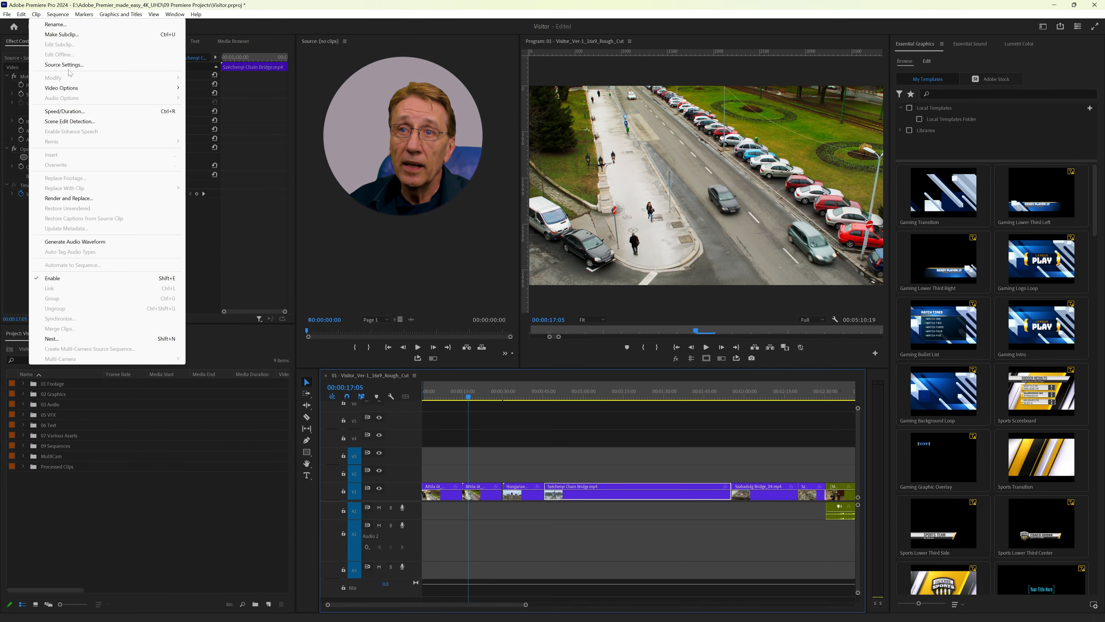
left_click(65, 111)
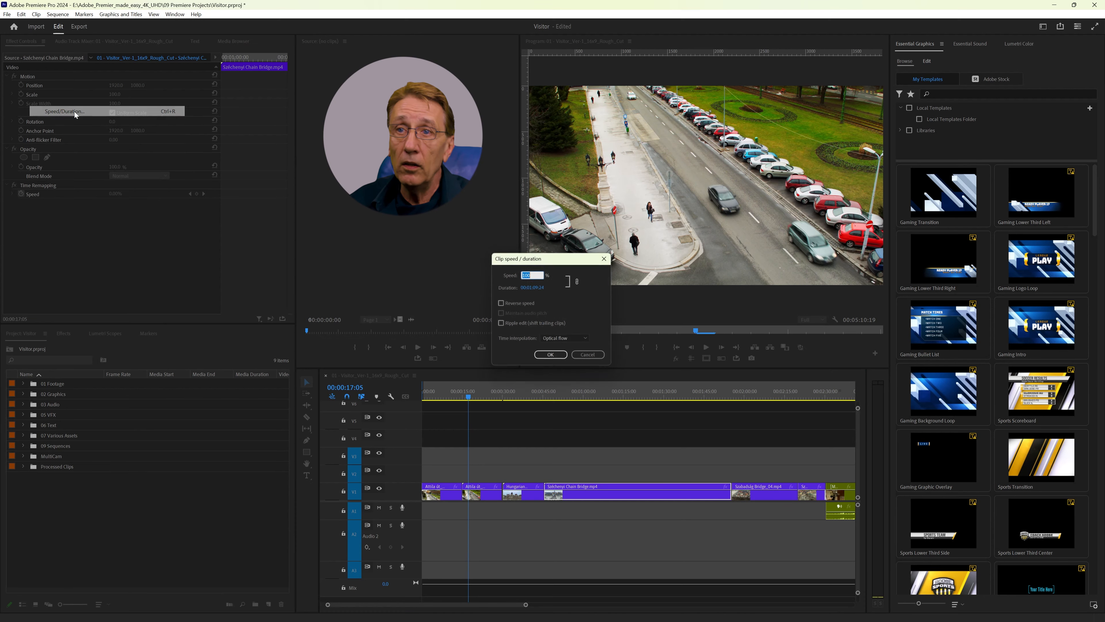
left_click(591, 357)
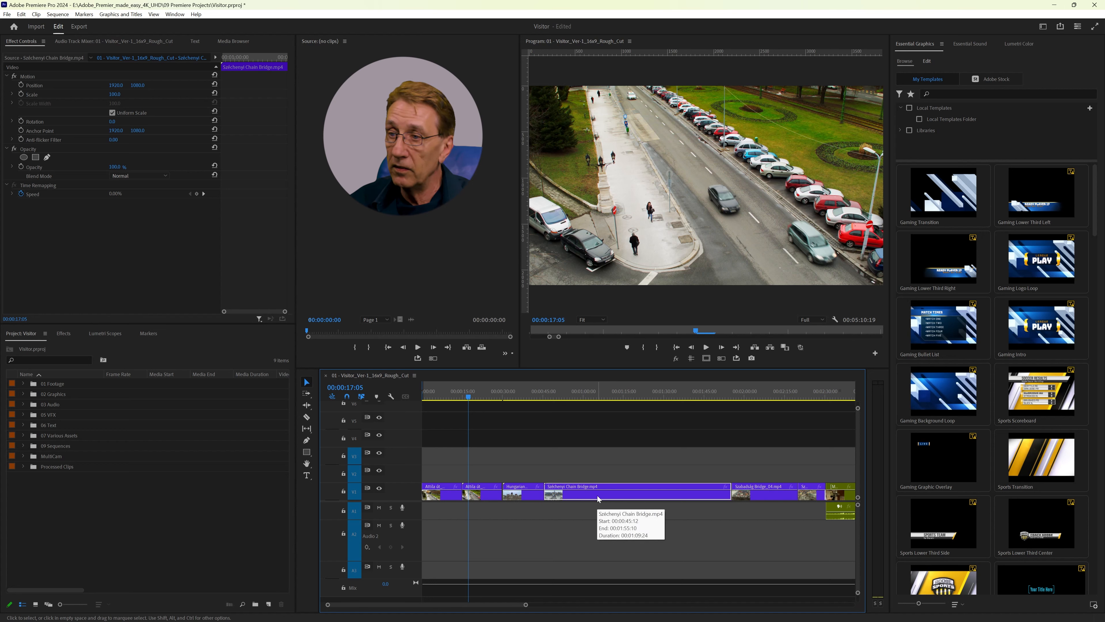
key("ctrl+r")
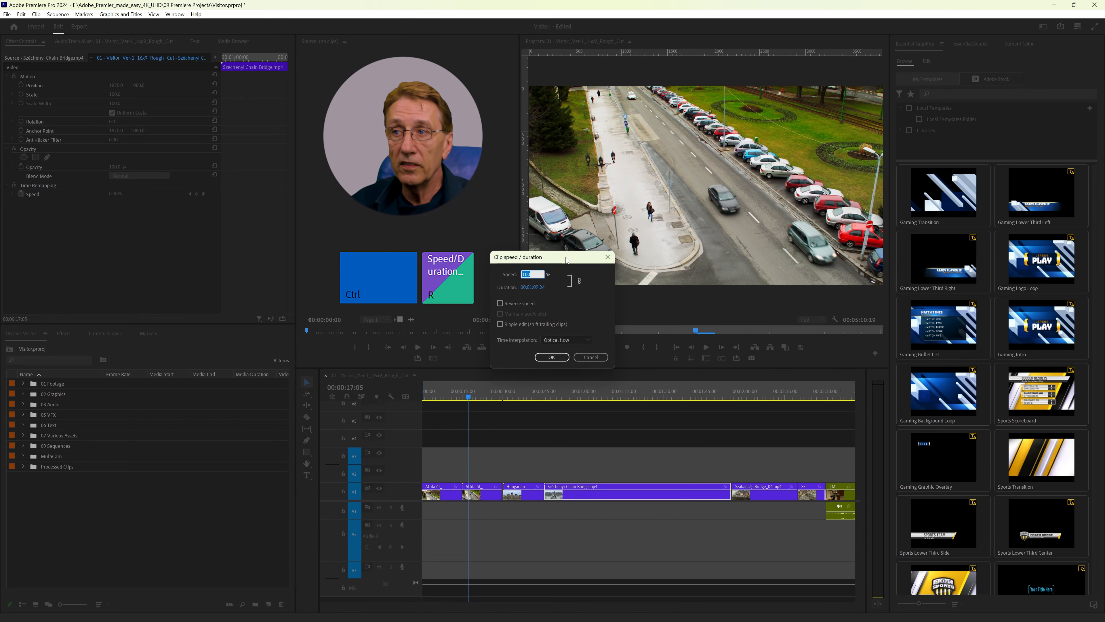
left_click_drag(566, 260, 636, 282)
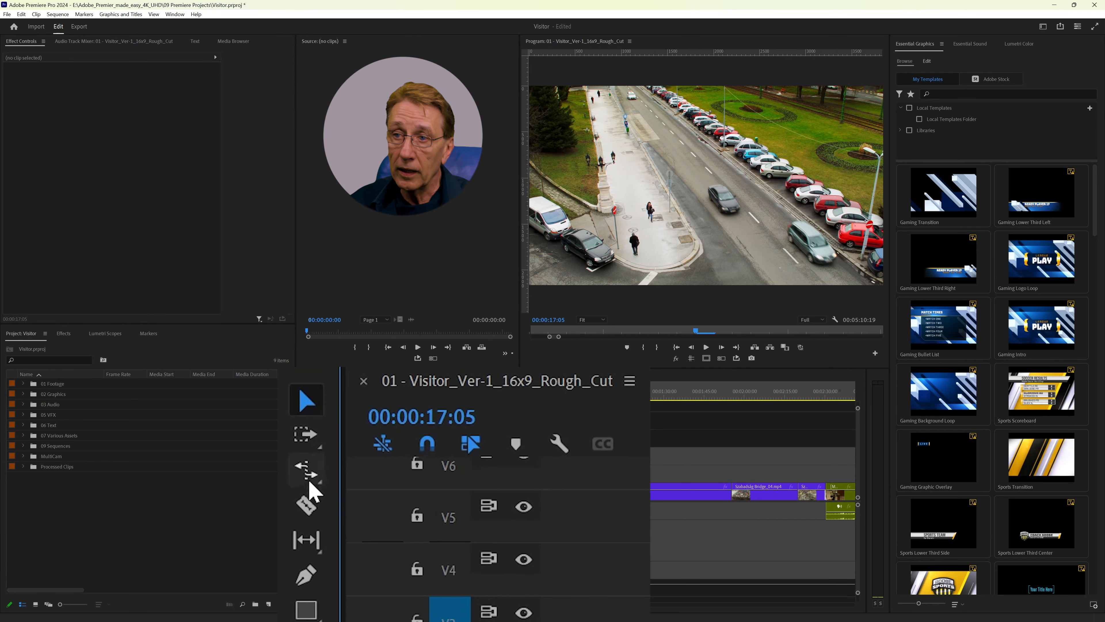
Step: Activate the Rate Stretch tool and return to the Selection tool
left_click(312, 479)
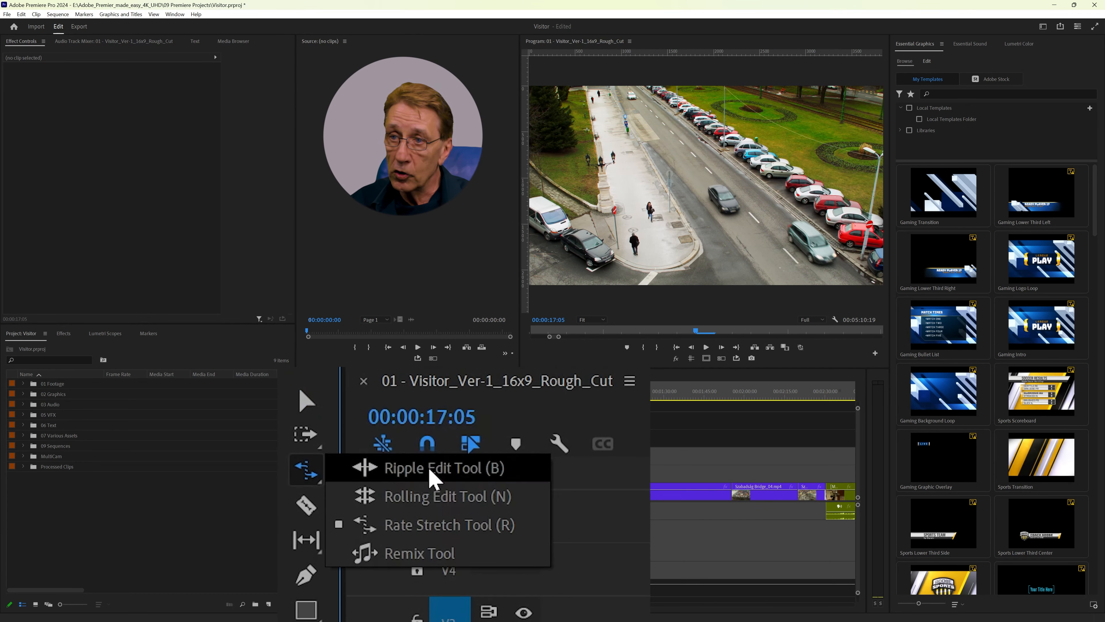
left_click(436, 531)
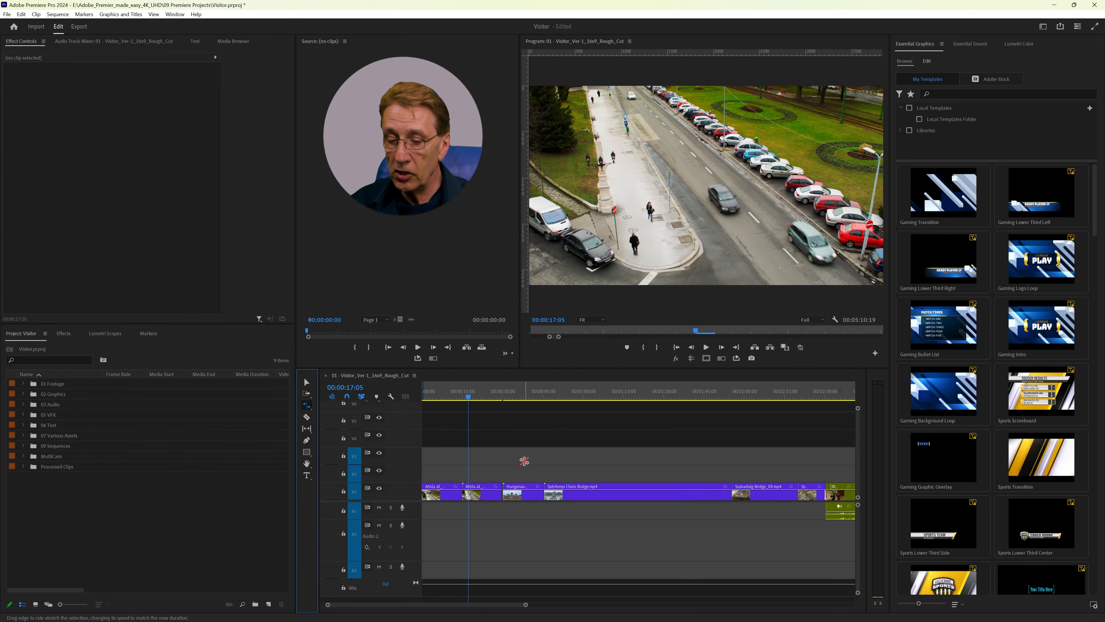
key("v")
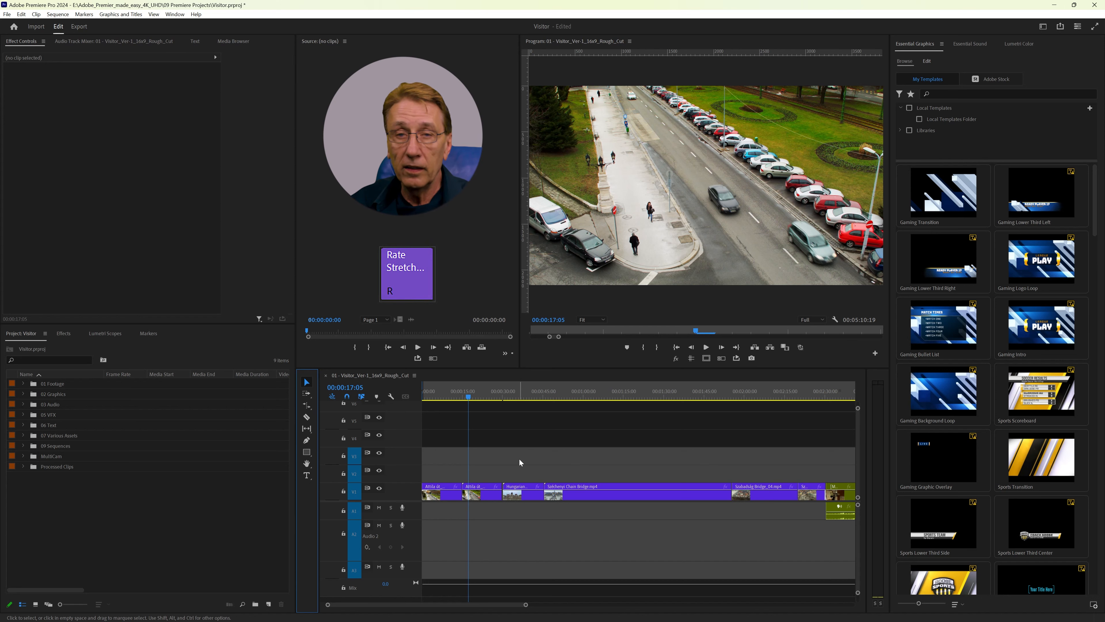
key("r")
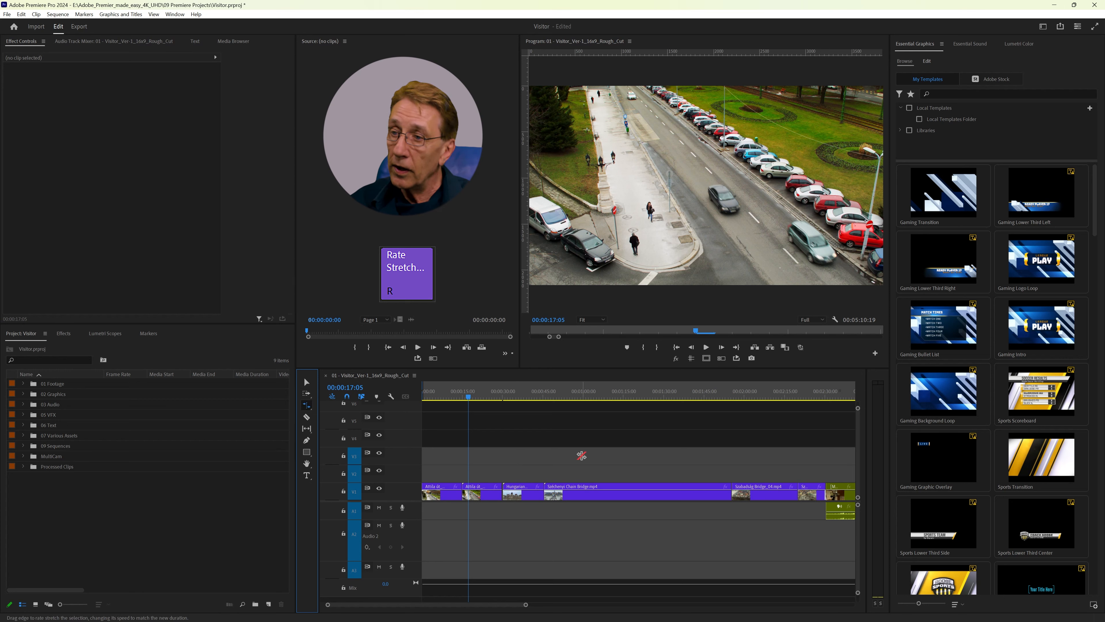
key("v")
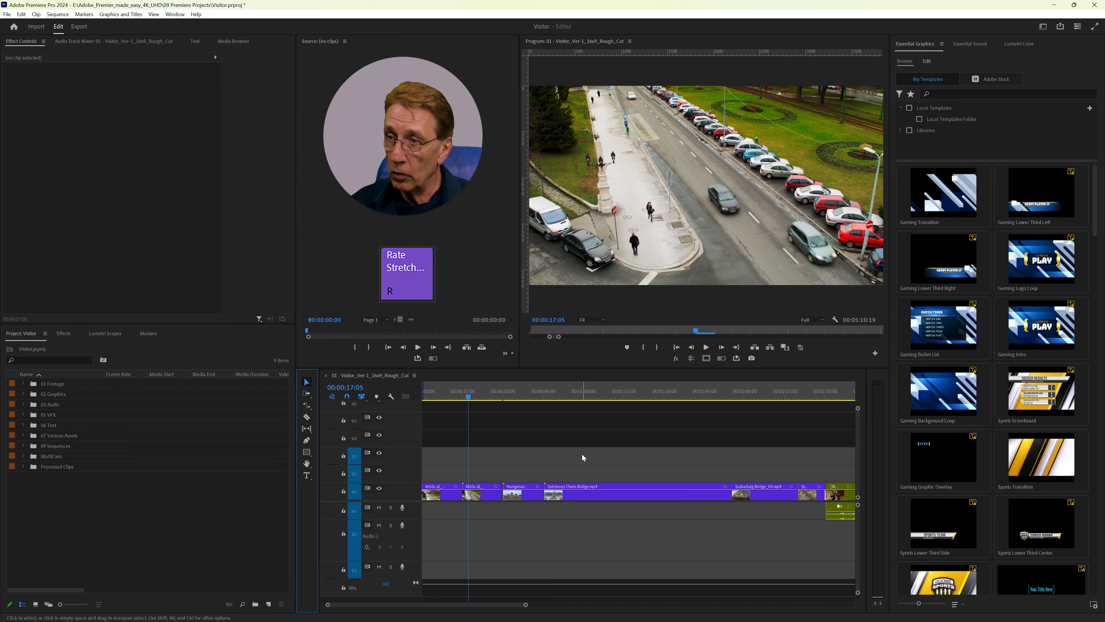
Step: Move the Hungarian Parliament Building clip up to track V2 and rate-stretch its end to a little over twice its length
left_click(530, 488)
left_click_drag(530, 488, 530, 470)
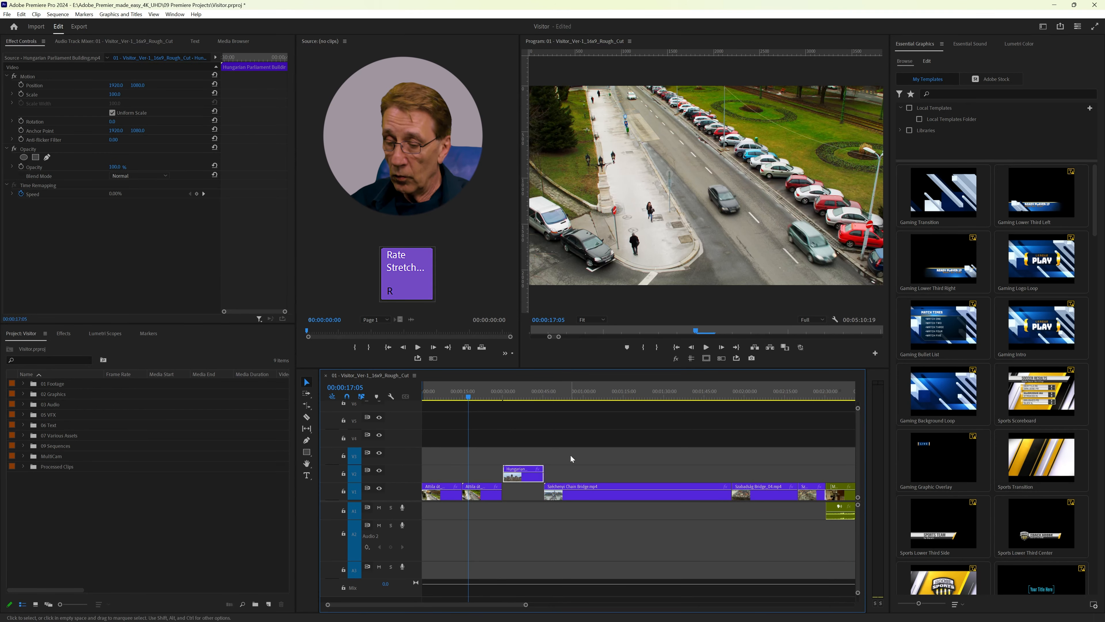
key("r")
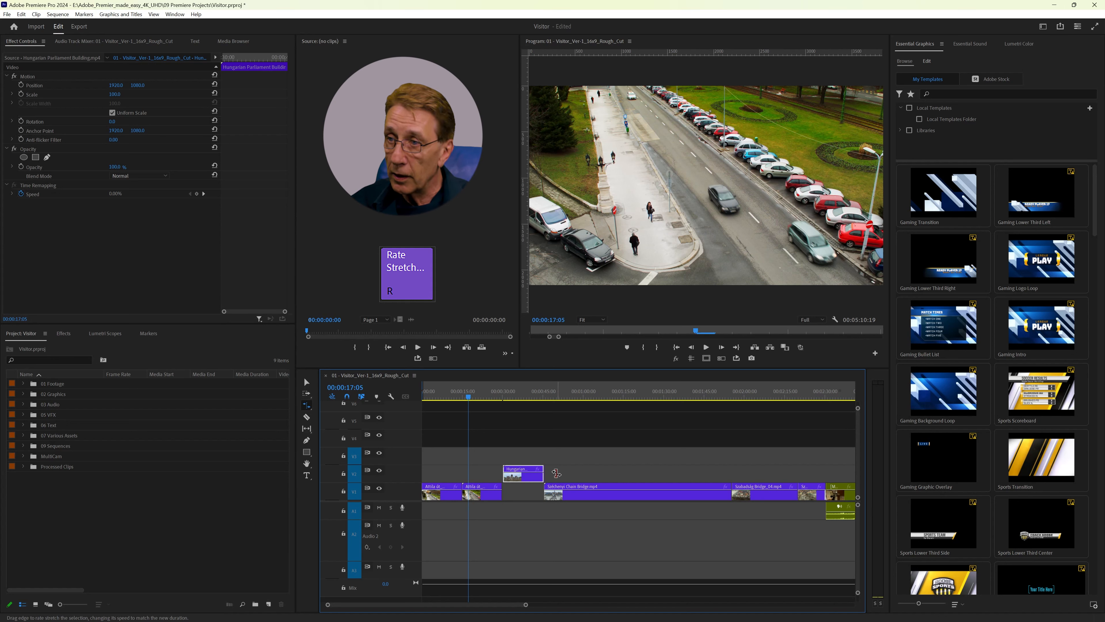
left_click(556, 474)
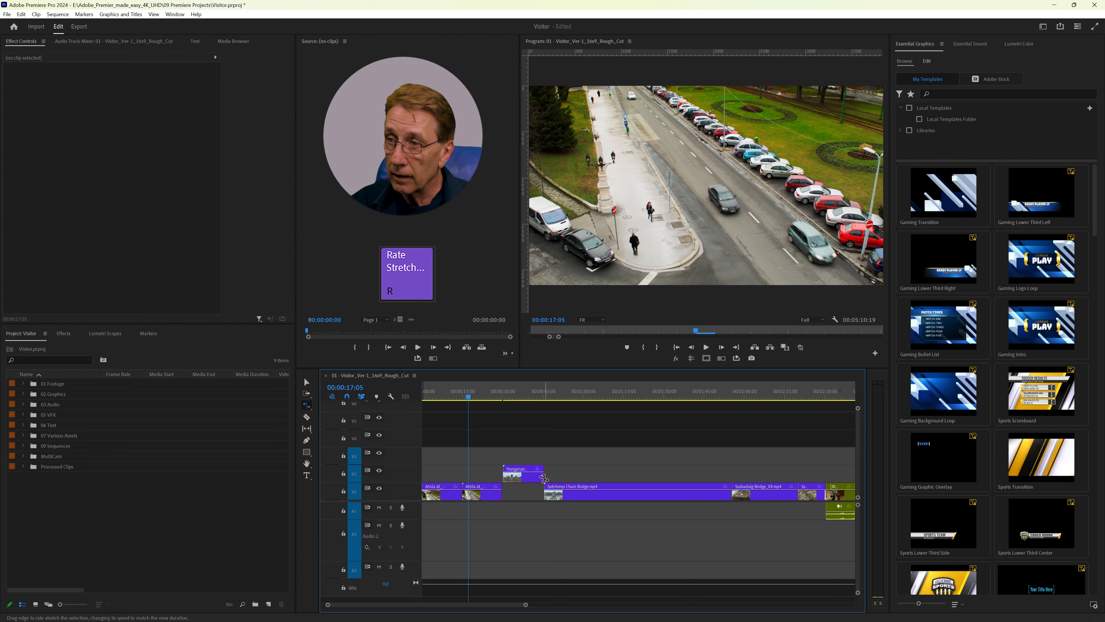
left_click(542, 474)
left_click_drag(542, 475, 594, 472)
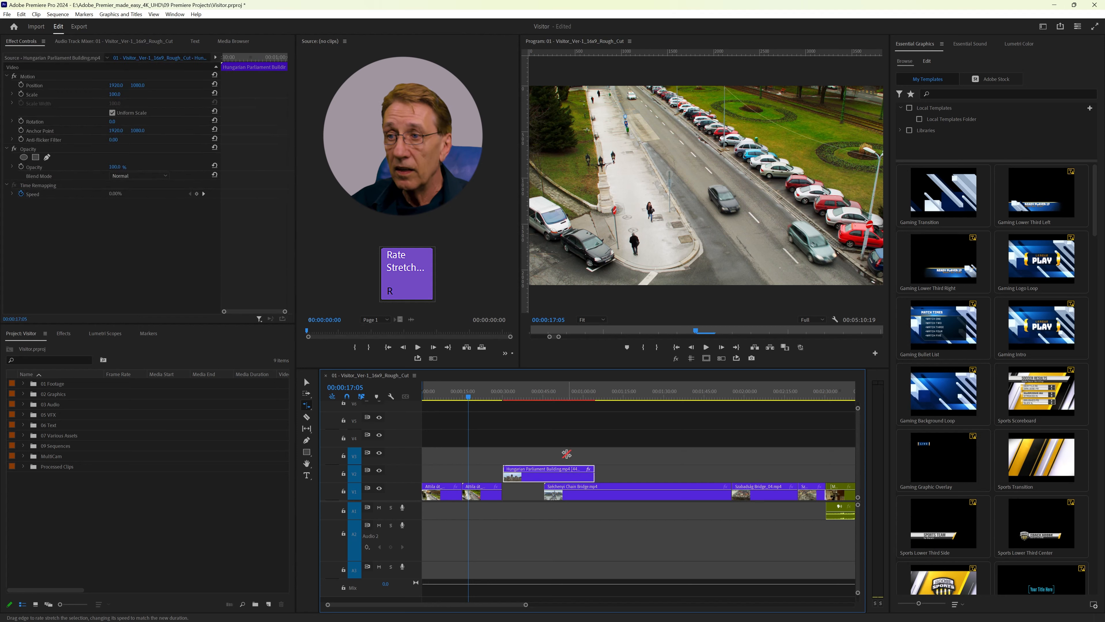
Step: Play the stretched Hungarian Parliament Building clip from about 00:00:33 to check its slowed motion
left_click(514, 396)
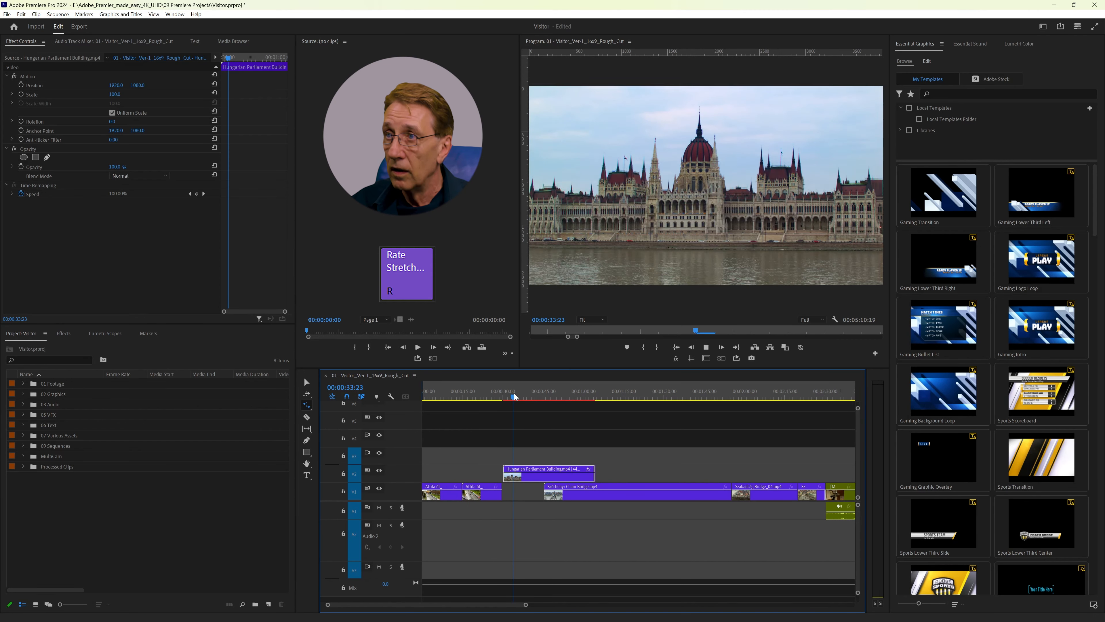
key("space")
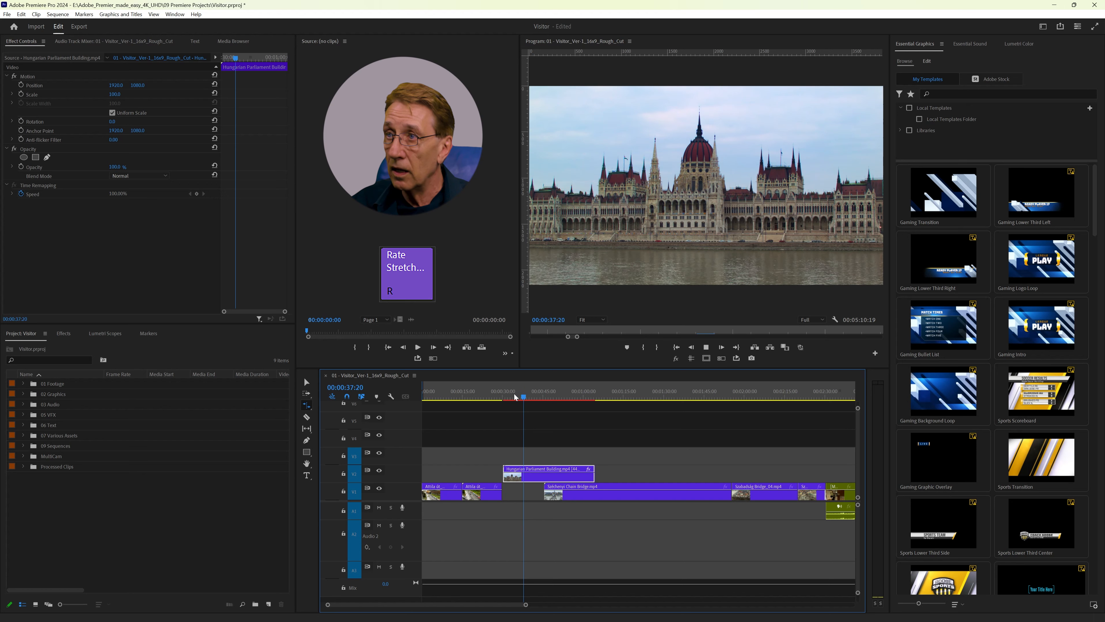
key("space")
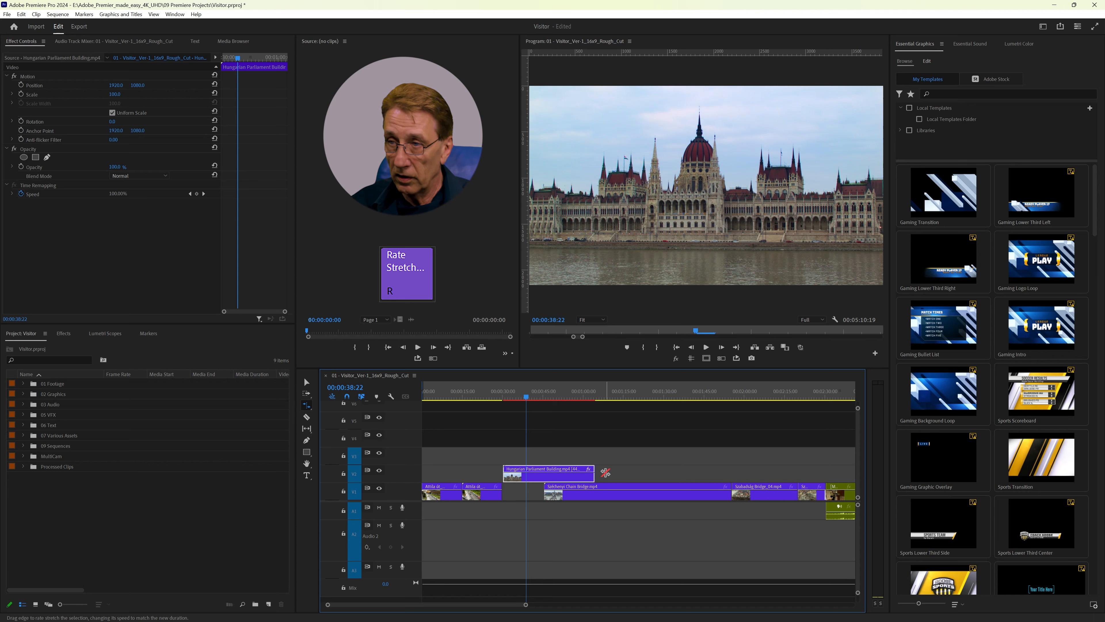
Step: Undo the rate stretch on the Hungarian Parliament Building clip and move it back into its gap on track V1
key("ctrl+z")
key("v")
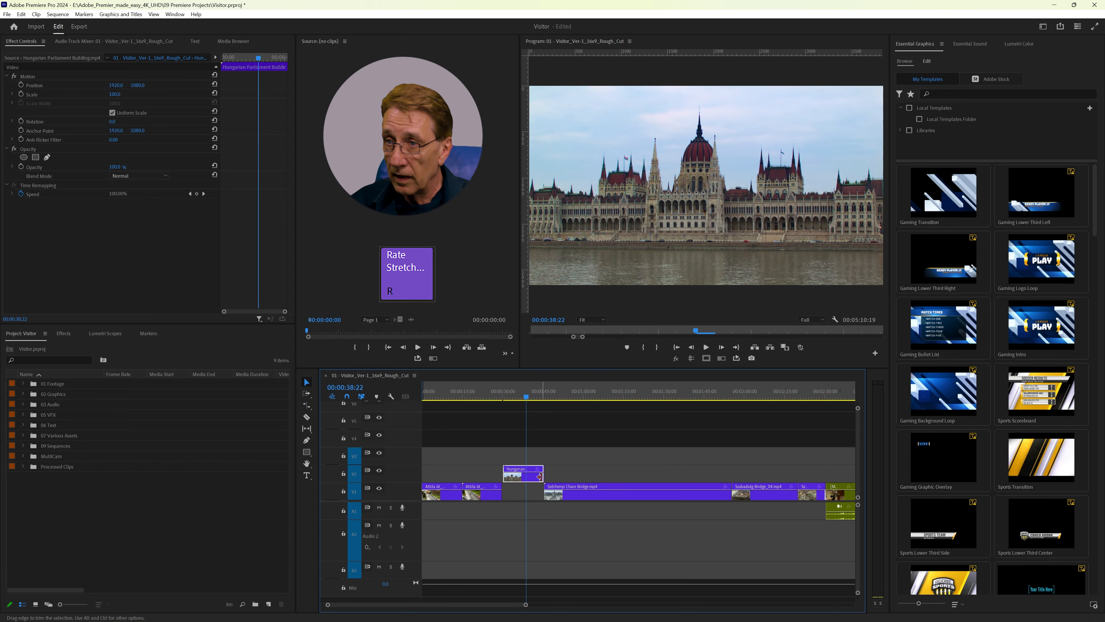
left_click_drag(536, 475, 540, 491)
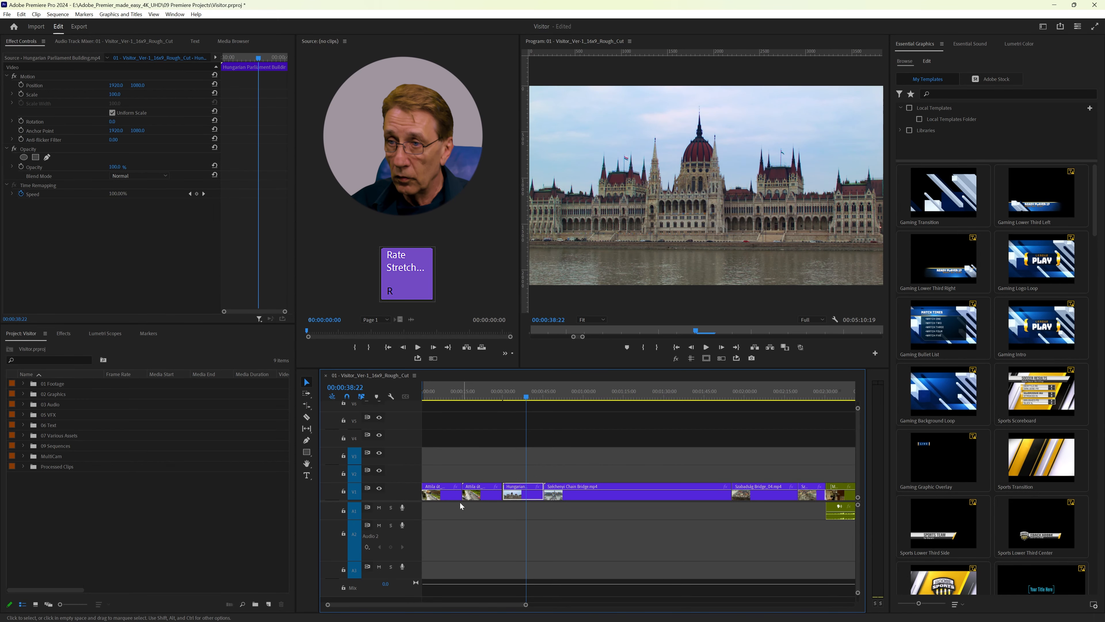
Step: Move the first Attila út clip to track V2, rate-stretch it to about 37% speed and preview the slowed motion
left_click_drag(455, 495, 532, 471)
key("r")
left_click(490, 396)
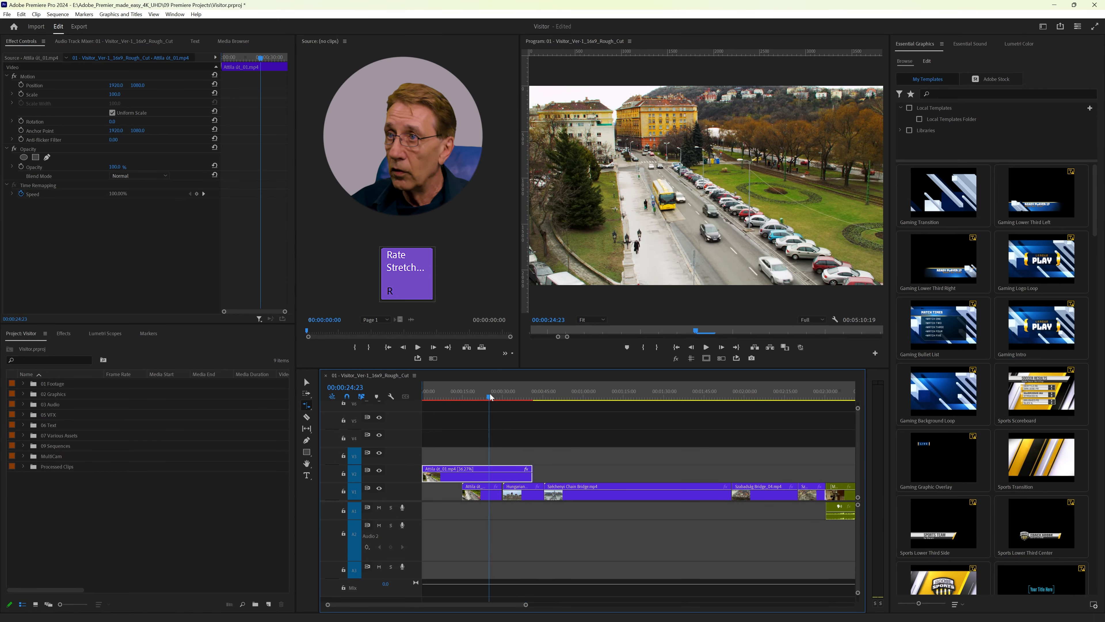
key("space")
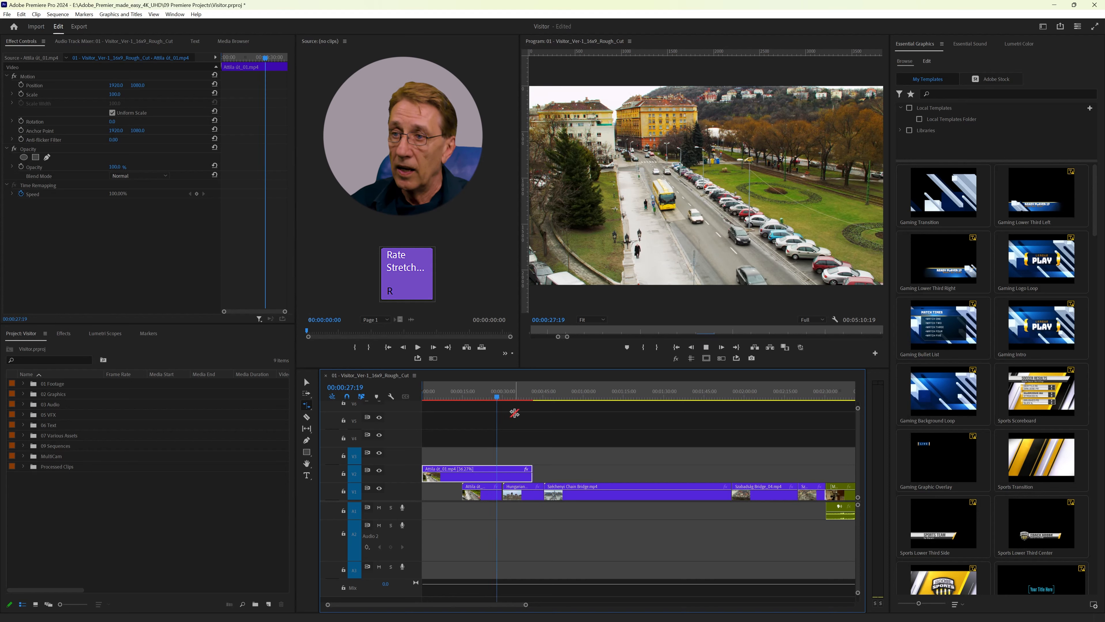
key("space")
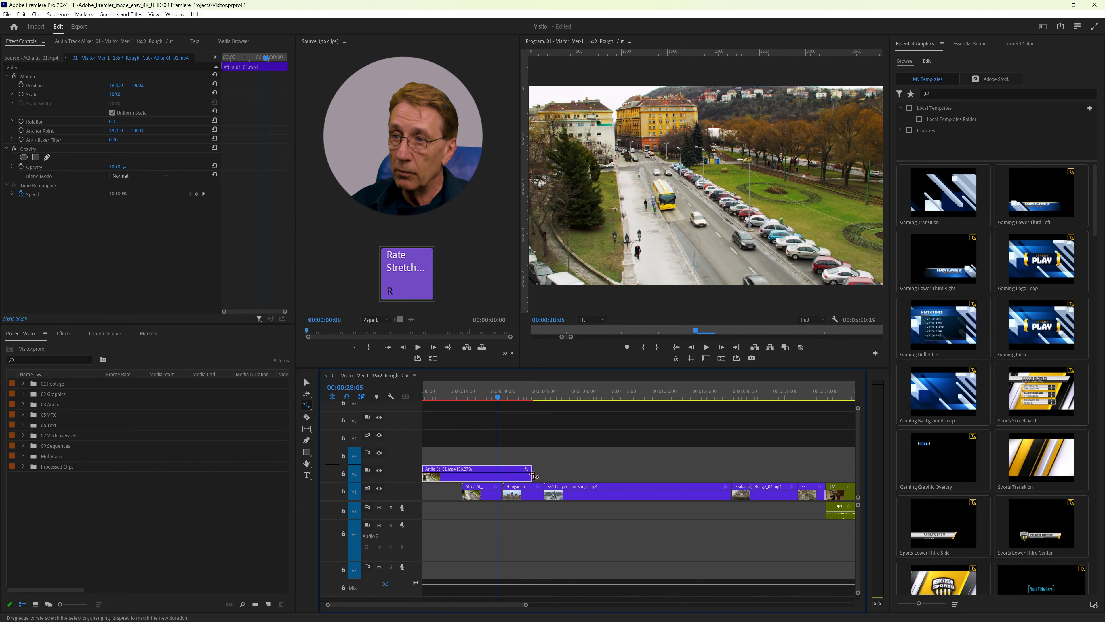
Step: Rate-stretch the end of the Attila út_01 clip on track V2 back to a much shorter length and preview it from the start
left_click(467, 475)
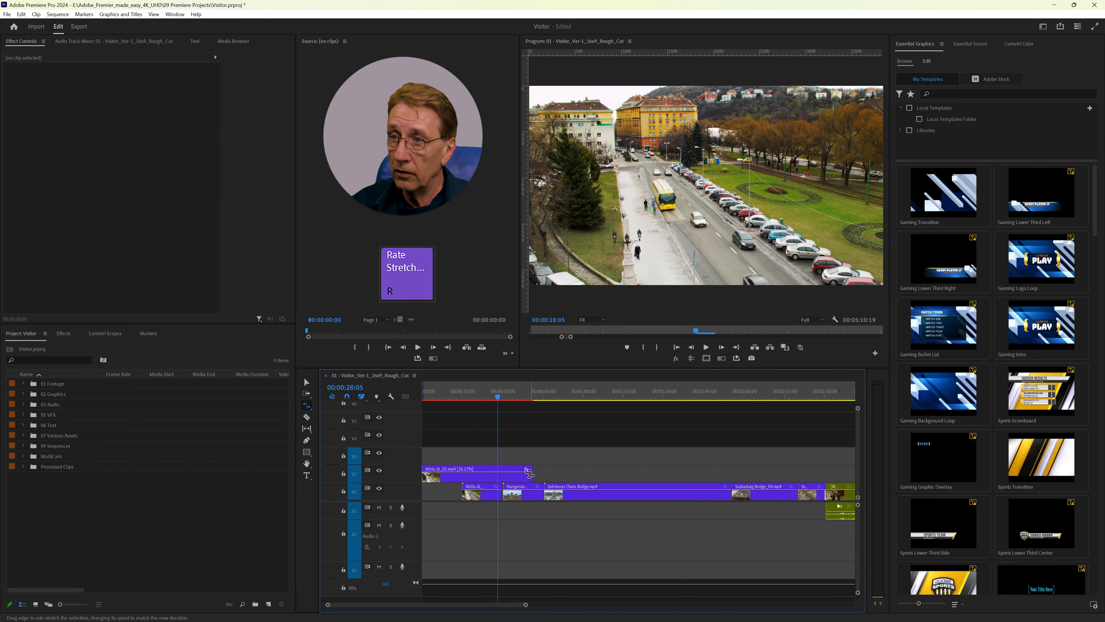
left_click(529, 474)
left_click_drag(530, 474, 449, 474)
left_click(427, 395)
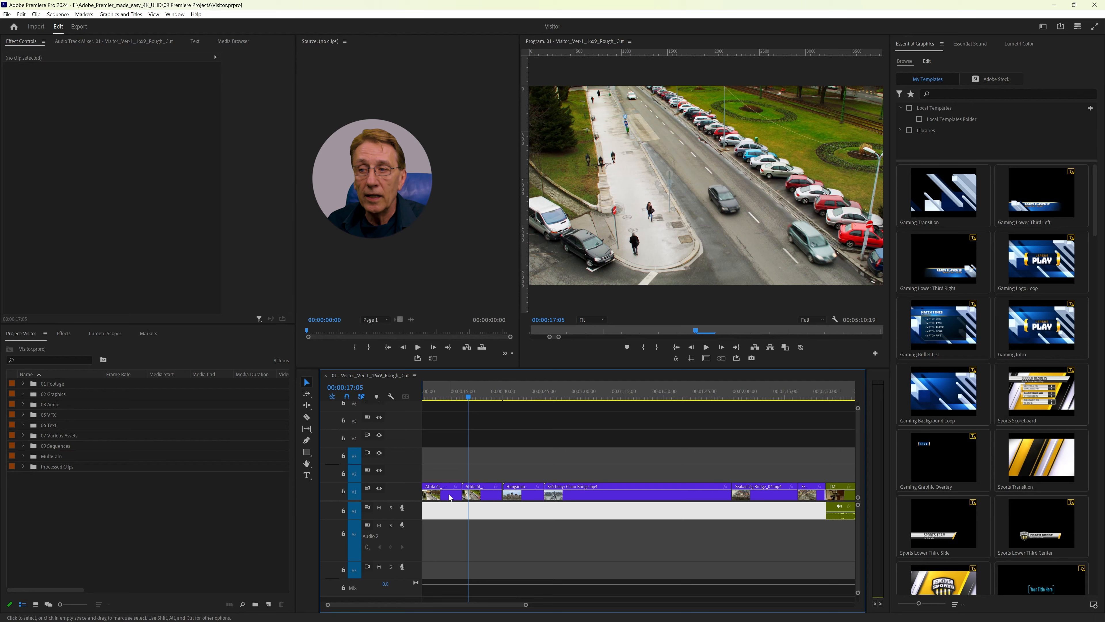
Step: Show the Time Remapping Speed keyframes on the first Attila út clip on track V1
right_click(449, 497)
mouse_move(489, 489)
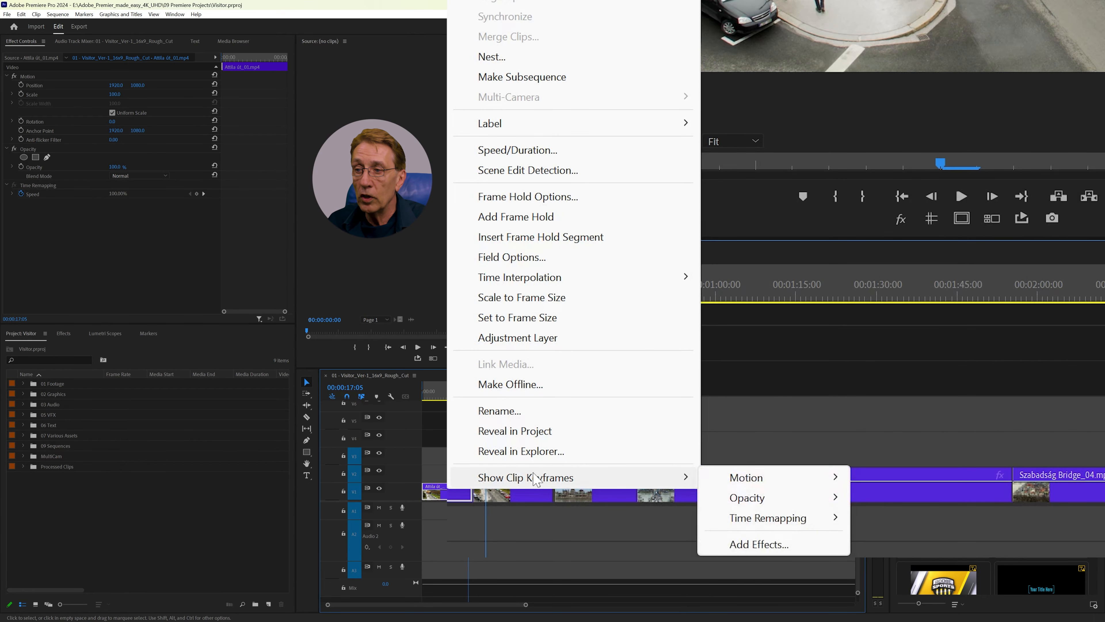
mouse_move(774, 517)
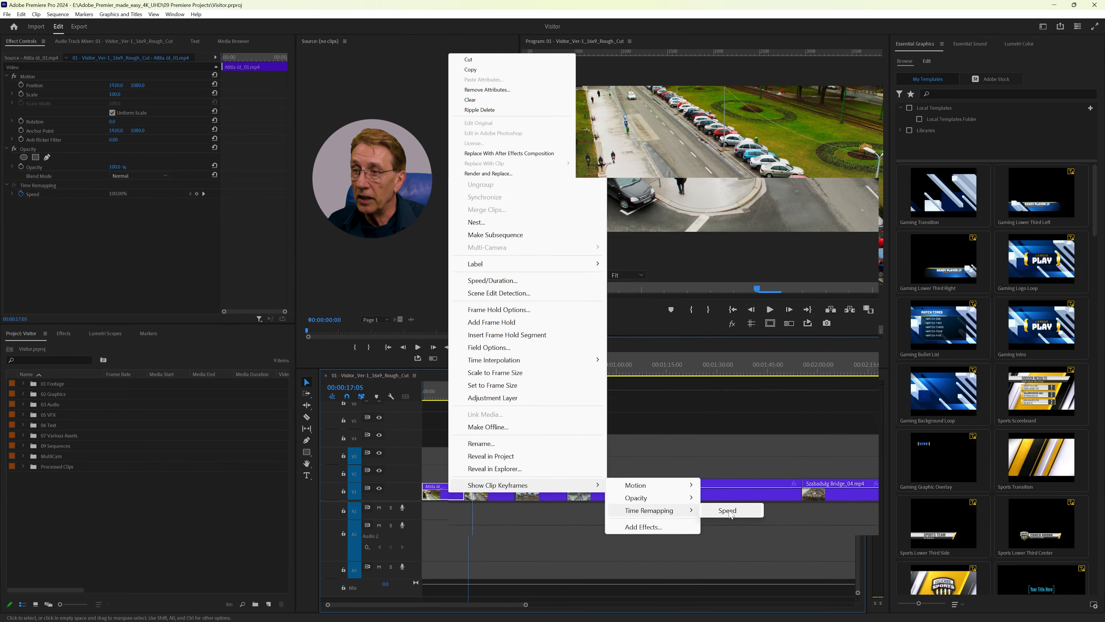
left_click(894, 517)
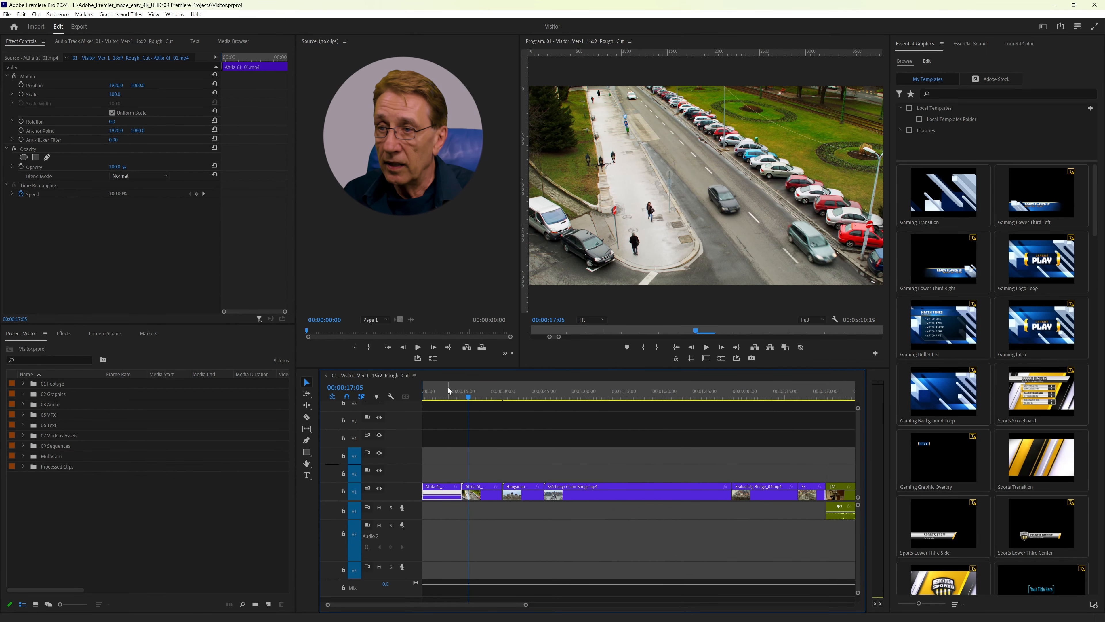
Step: Enlarge the height of track V1 so the first Attila út clip's speed line is easy to edit
key("equal")
key("equal")
key("equal")
key("equal")
key("equal")
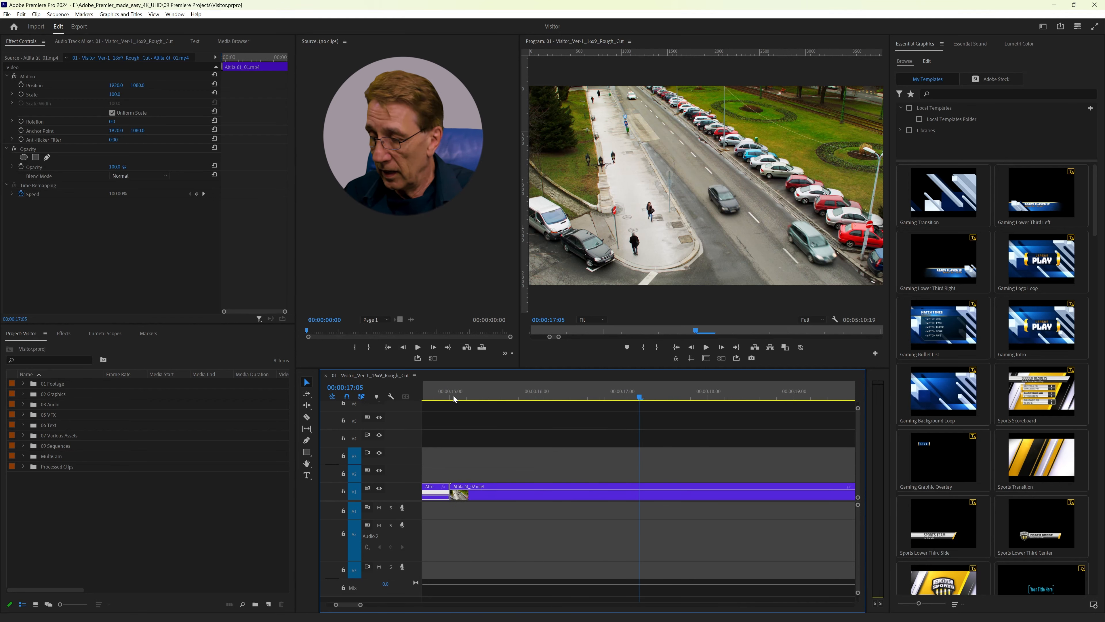
key("Home")
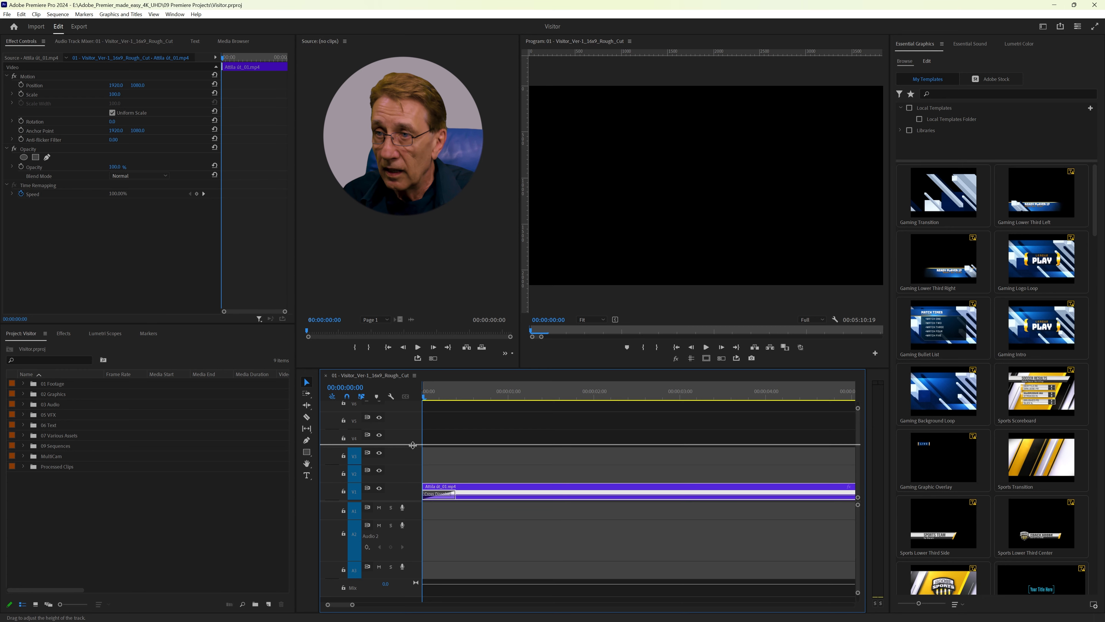
left_click_drag(412, 444, 412, 441)
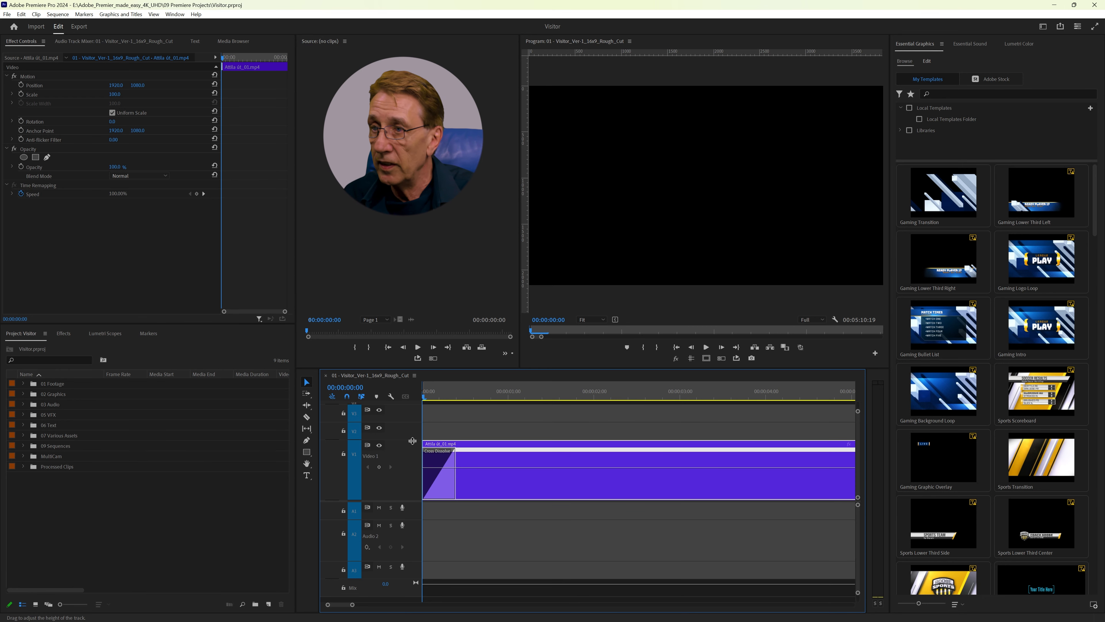
key("minus")
key("minus")
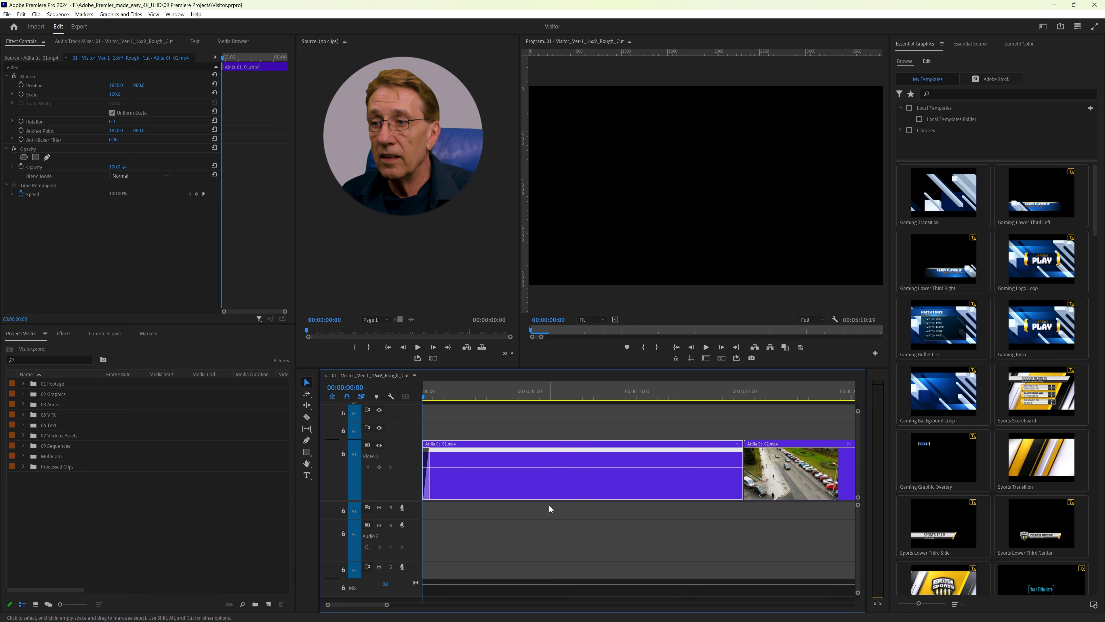
Step: Add a speed keyframe midway through the first Attila út clip, set about 118% before it and 62% after it, and preview the change
left_click(584, 468, "ctrl")
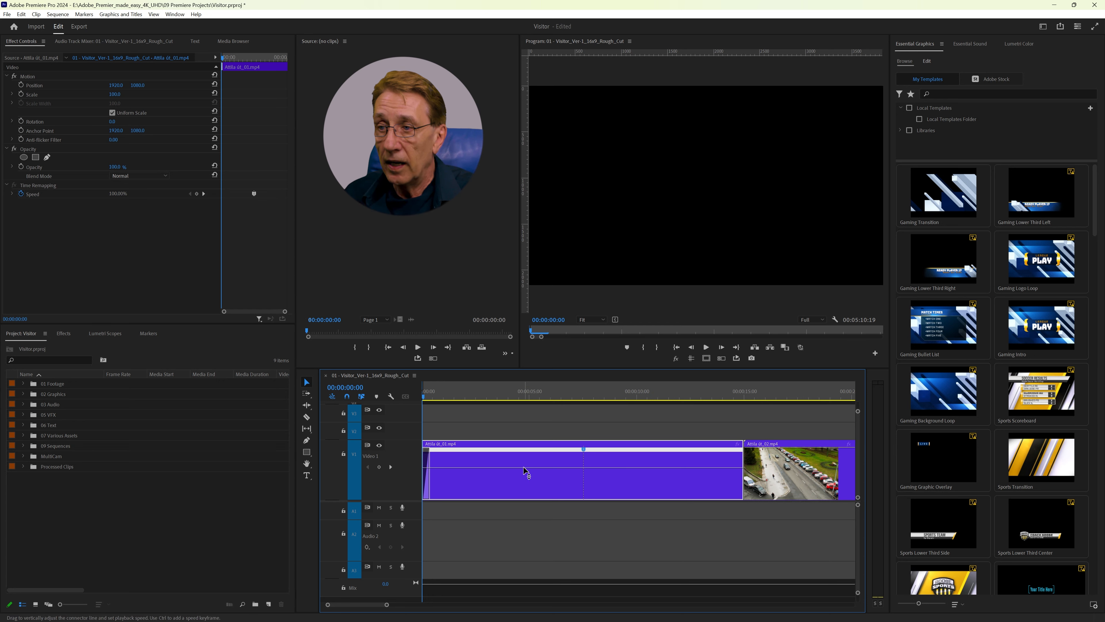
left_click_drag(525, 472, 526, 464)
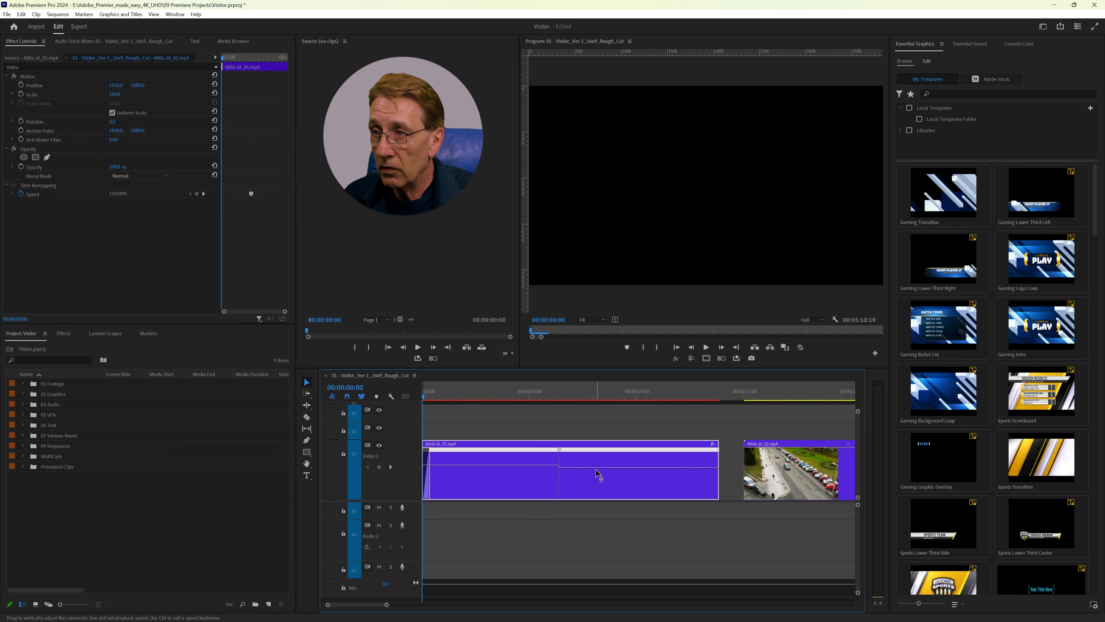
left_click_drag(597, 470, 597, 475)
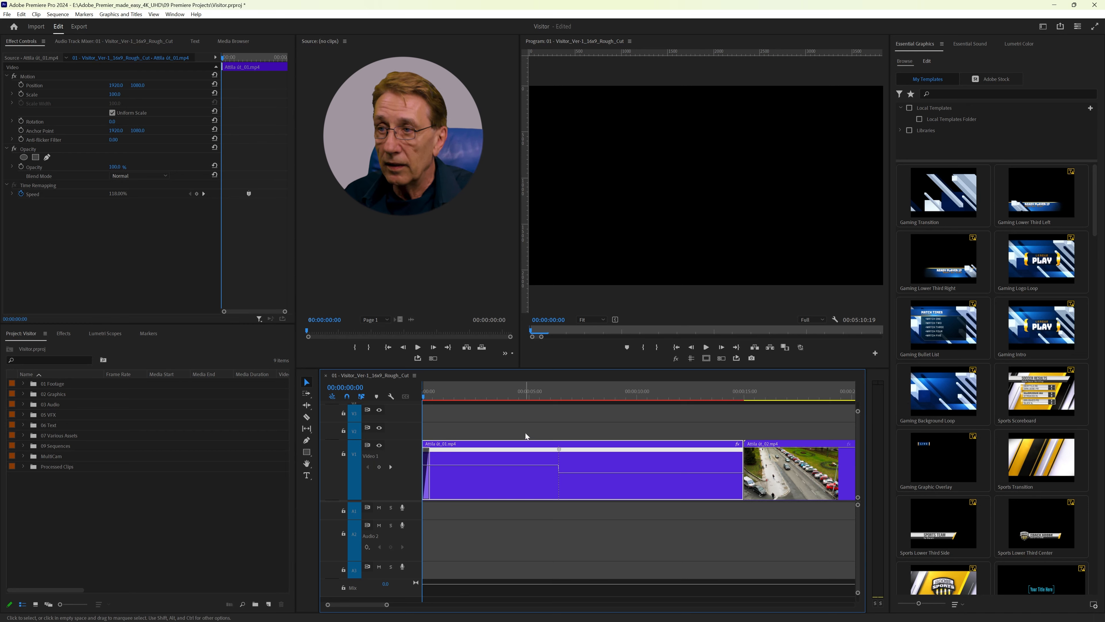
left_click(520, 395)
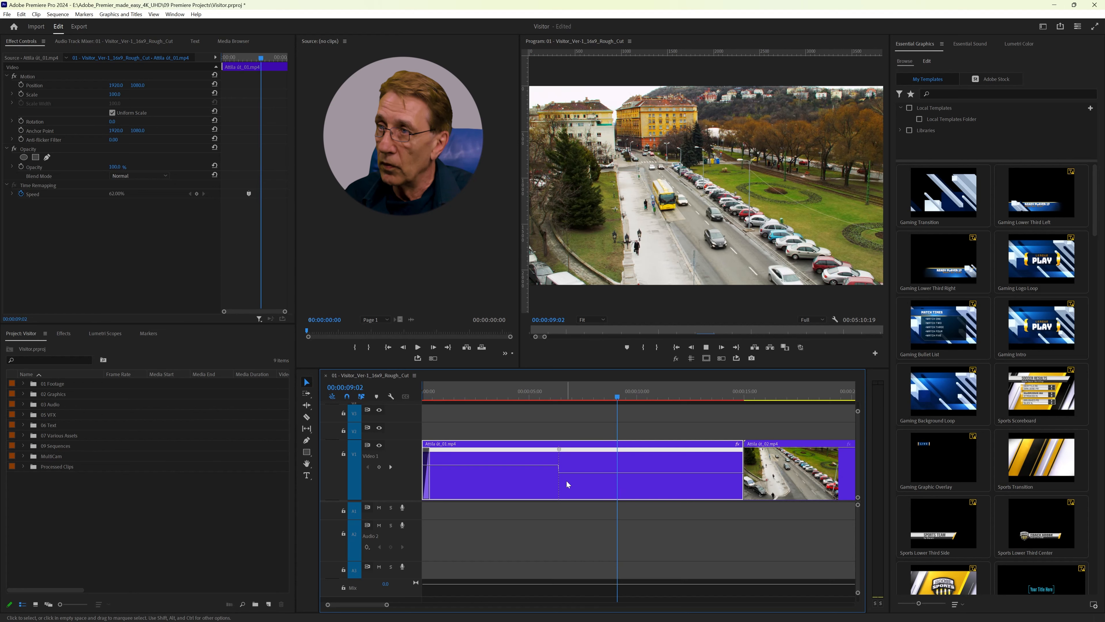
key("space")
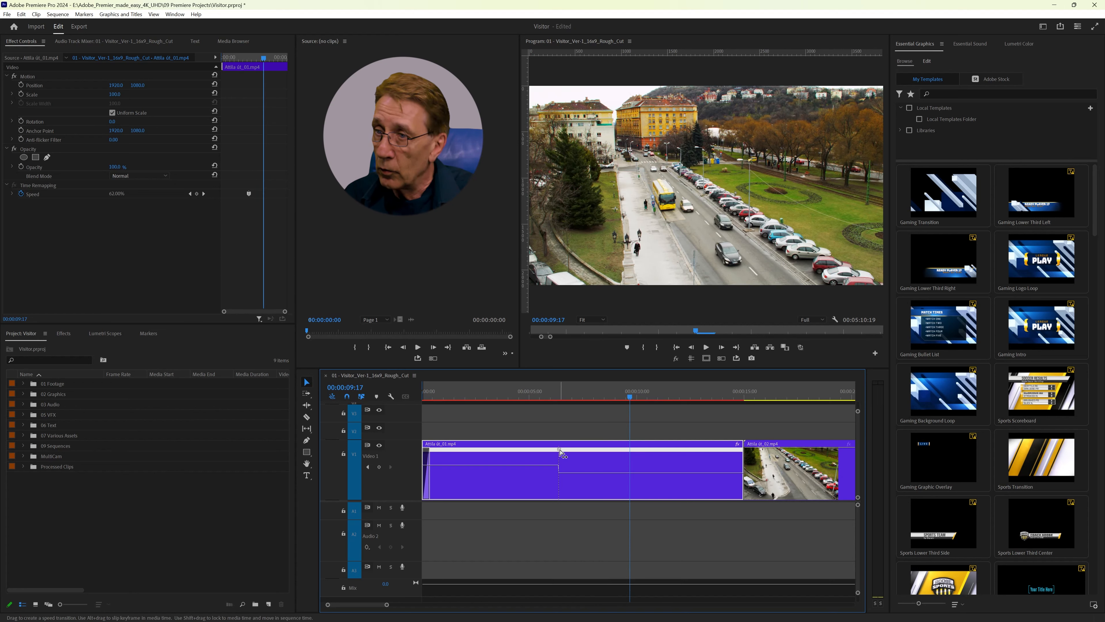
Step: Split the speed keyframe into a gradual ramp about two seconds long and play the clip from about 00:00:04
left_click_drag(563, 454, 602, 453)
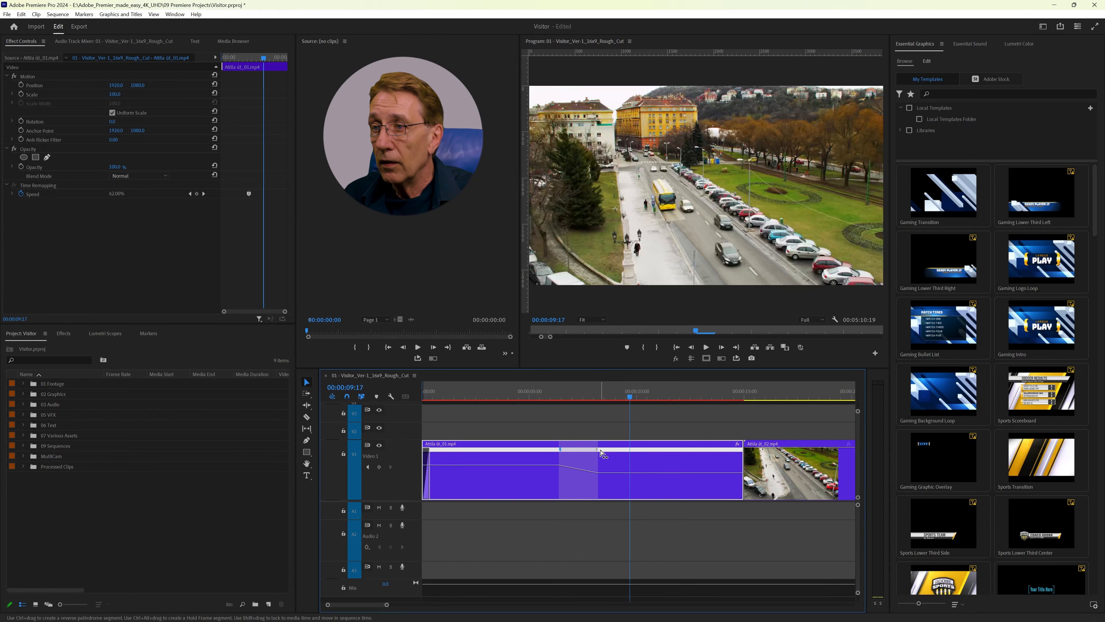
left_click(517, 395)
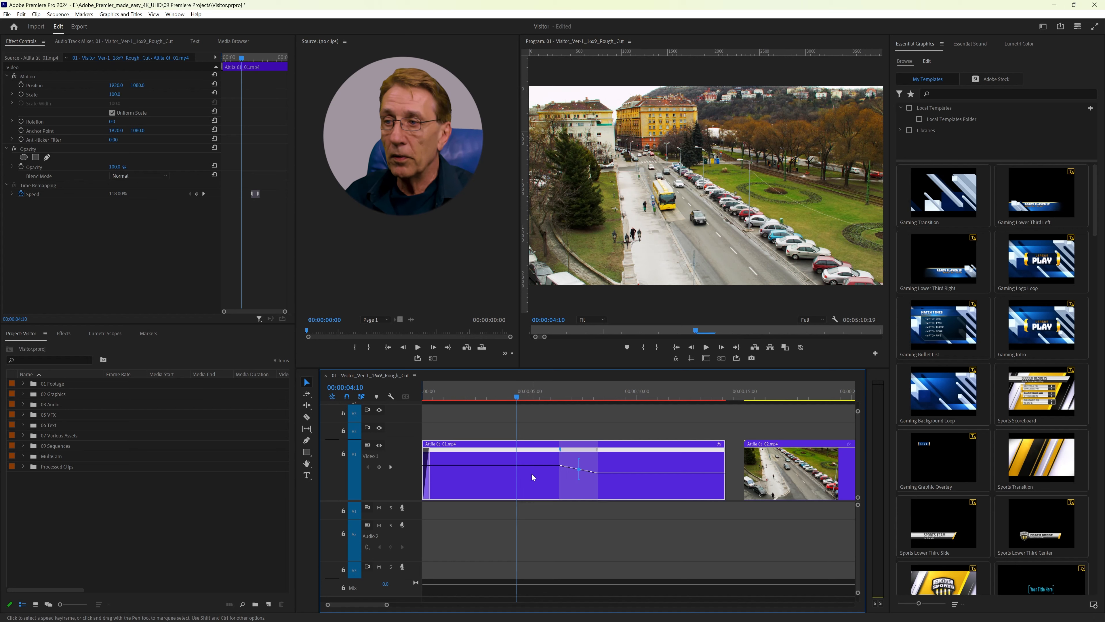
key("space")
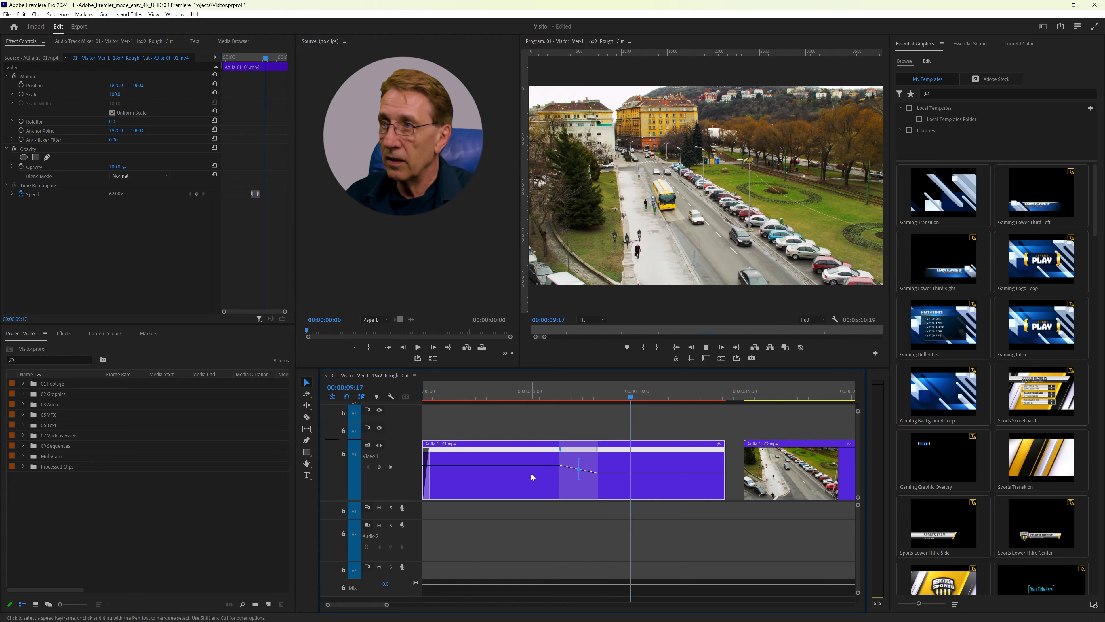
key("space")
Step: Raise the speed of the section before the ramp considerably and preview the clip from near its start
left_click_drag(527, 468, 515, 455)
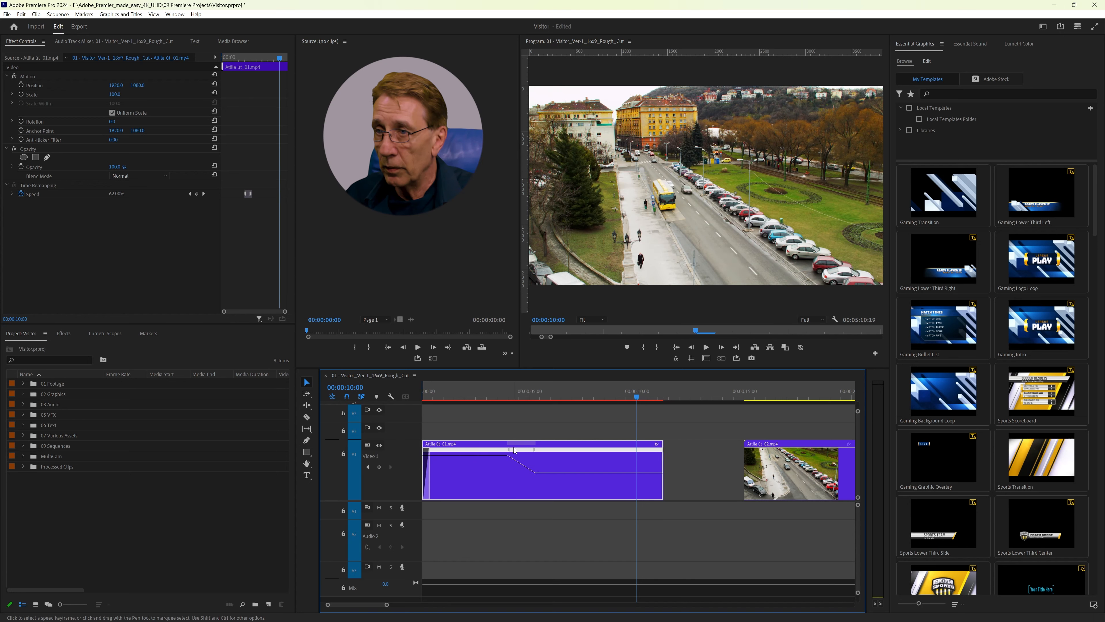
left_click(455, 397)
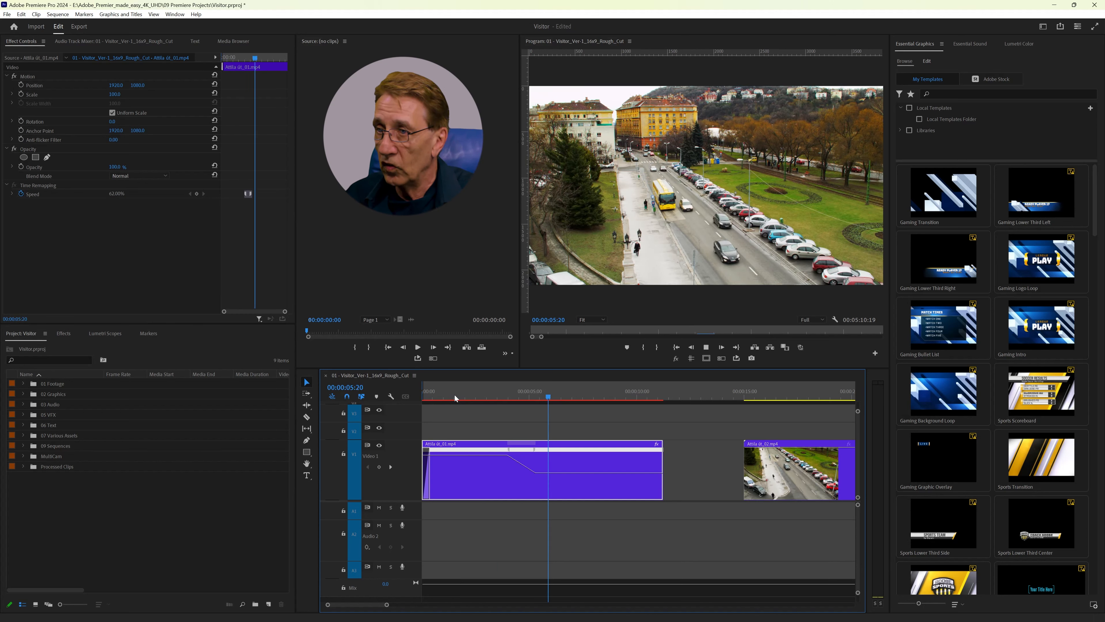
key("space")
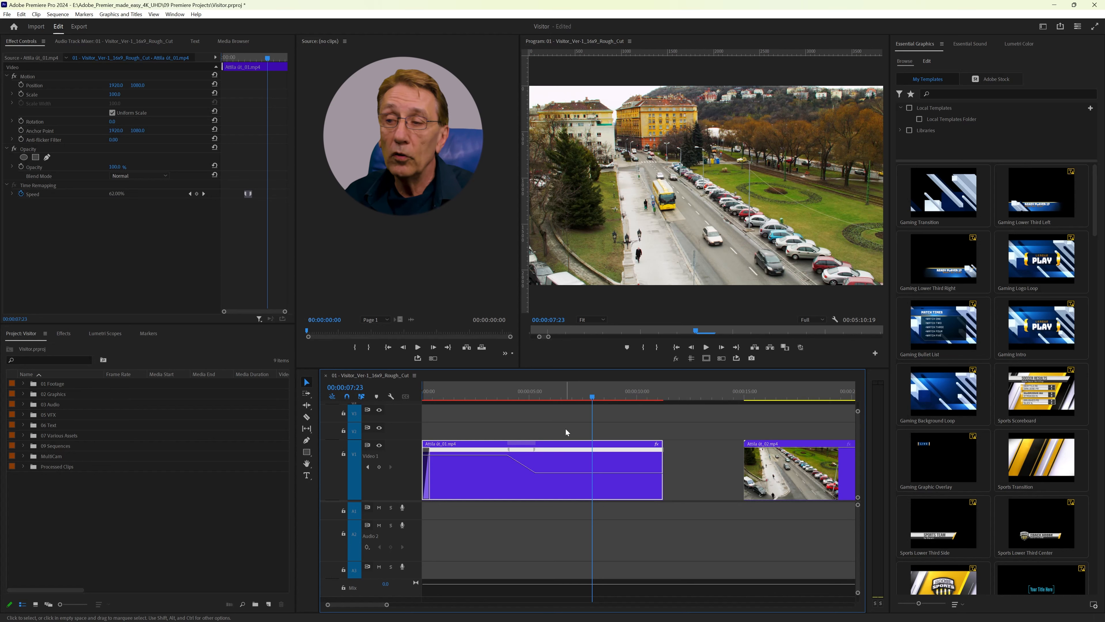
Step: Undo all the speed keyframe and ramp changes on the first Attila út clip and deselect it
key("ctrl+z")
key("ctrl+z")
key("ctrl+z")
key("ctrl+z")
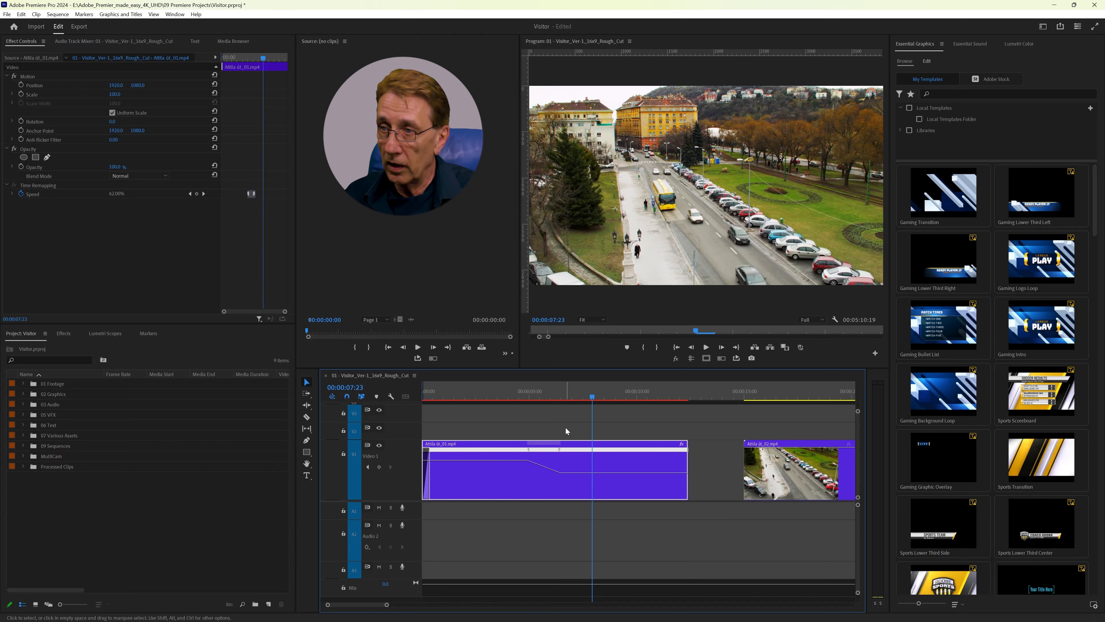
key("ctrl+z")
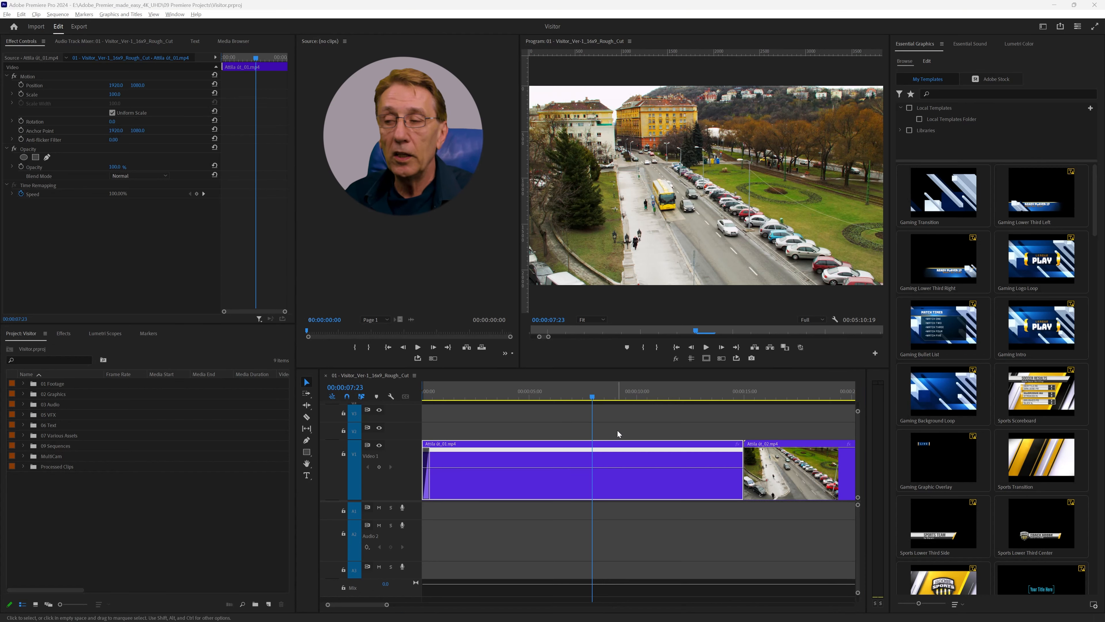
left_click(617, 430)
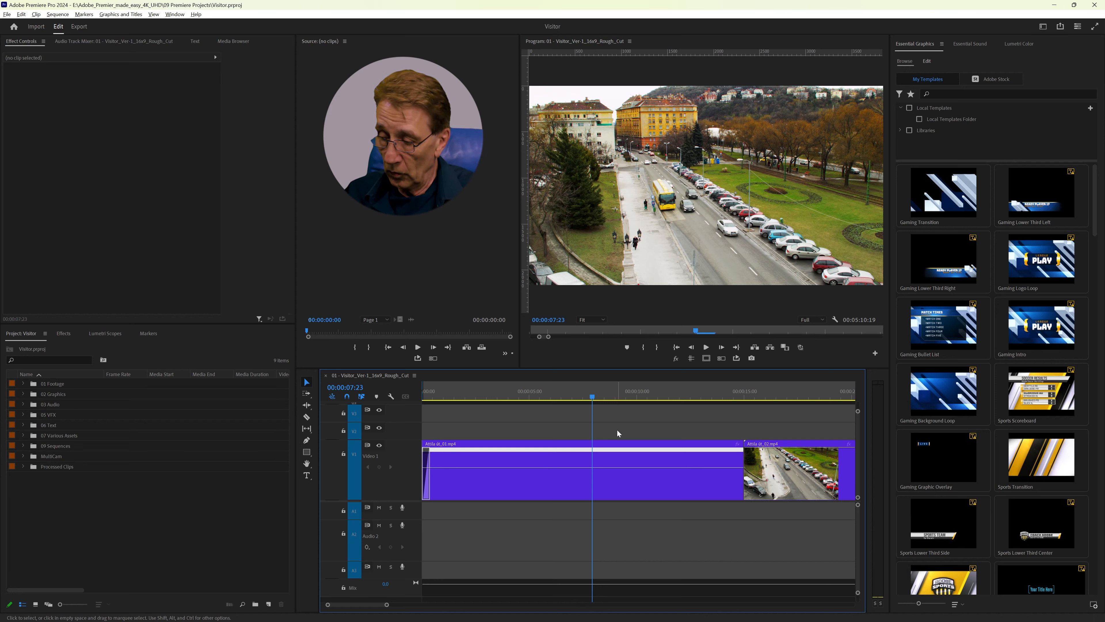
Step: Set the first Attila út clip's speed to 250% in Speed/Duration, keeping Optical flow as the time interpolation
key("minus")
key("minus")
key("minus")
key("minus")
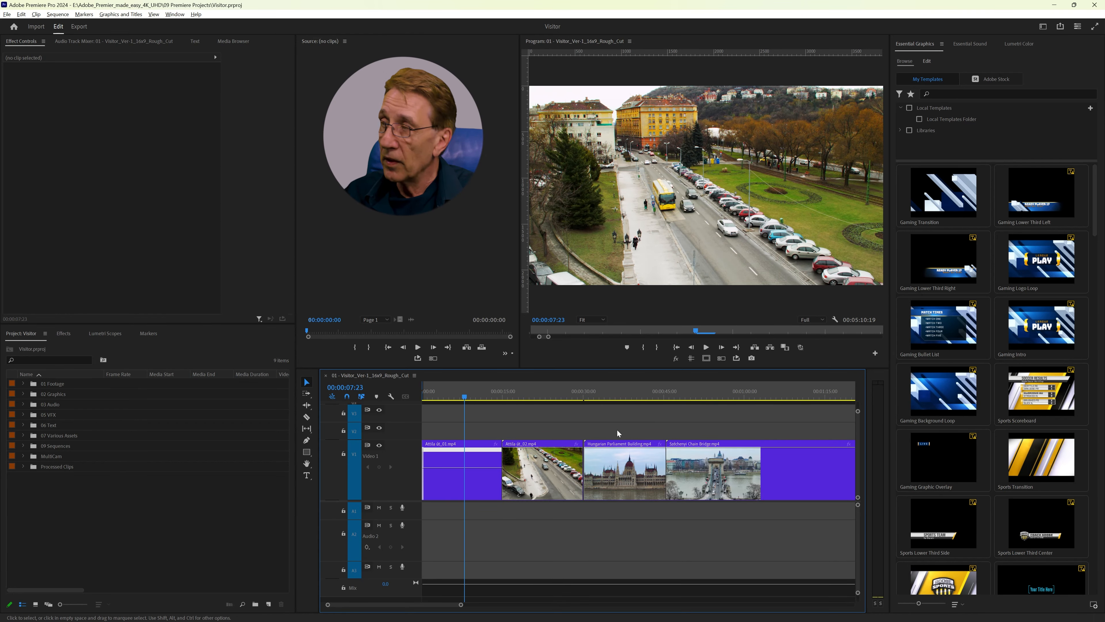
left_click(477, 482)
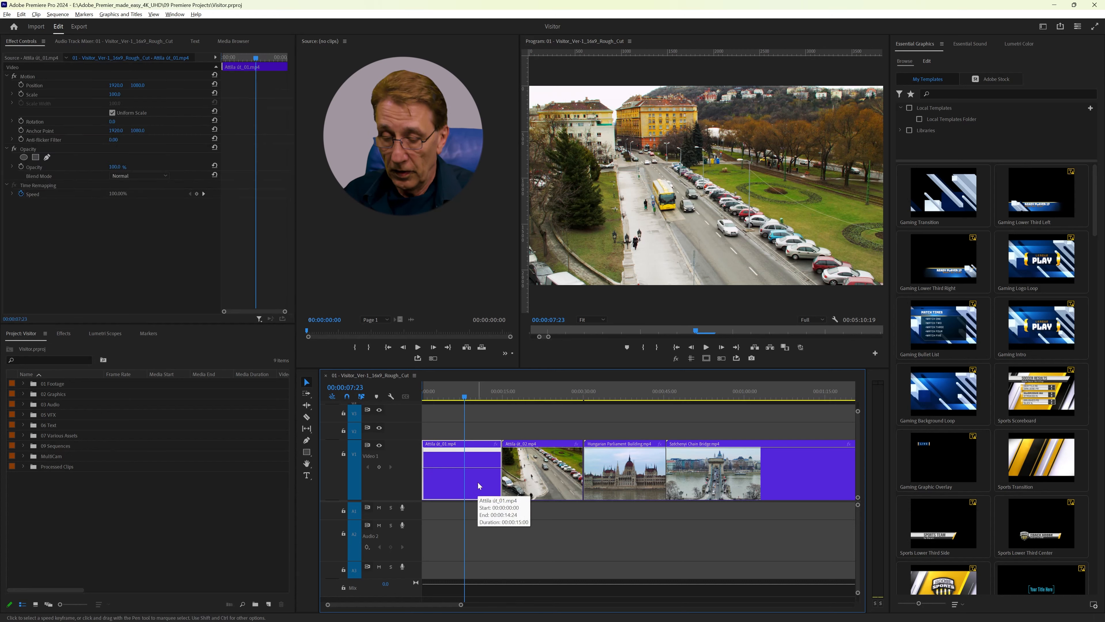
key("ctrl+r")
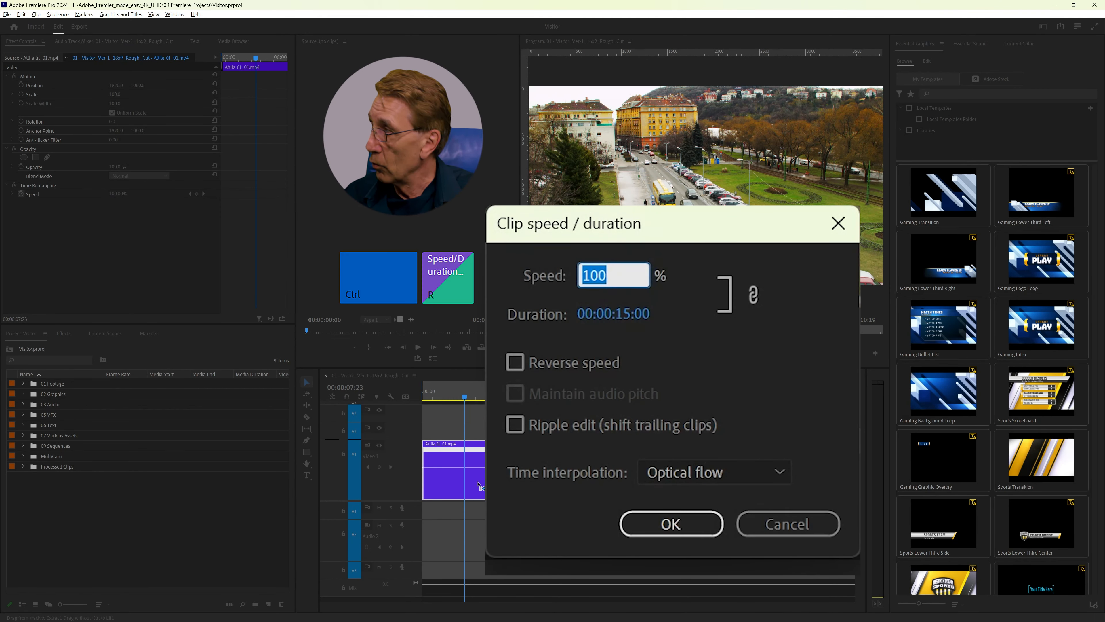
type("250")
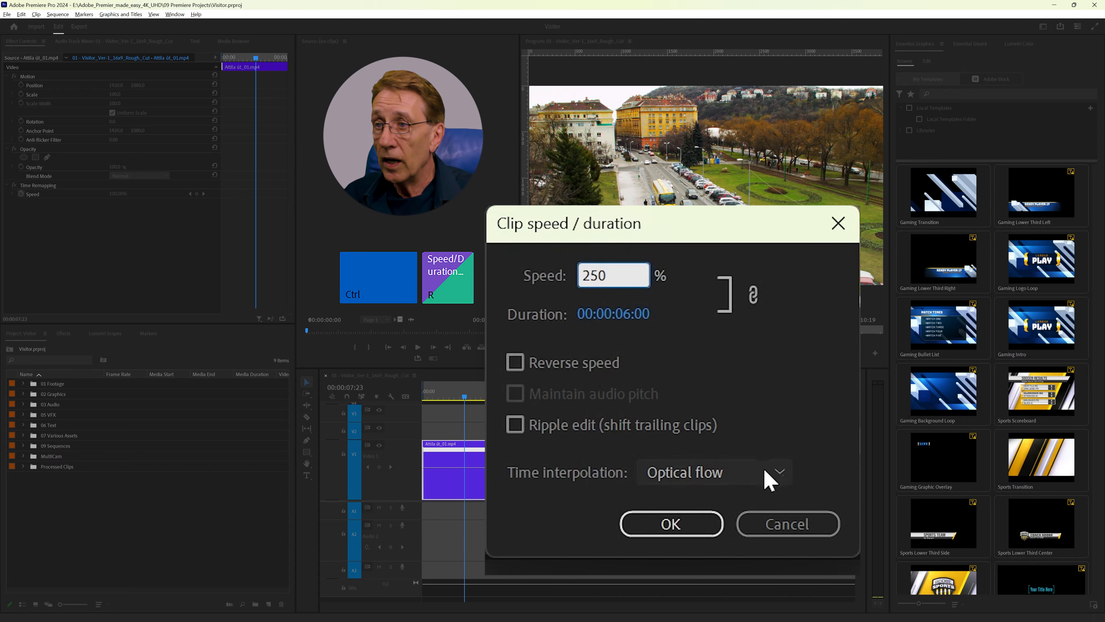
left_click(774, 472)
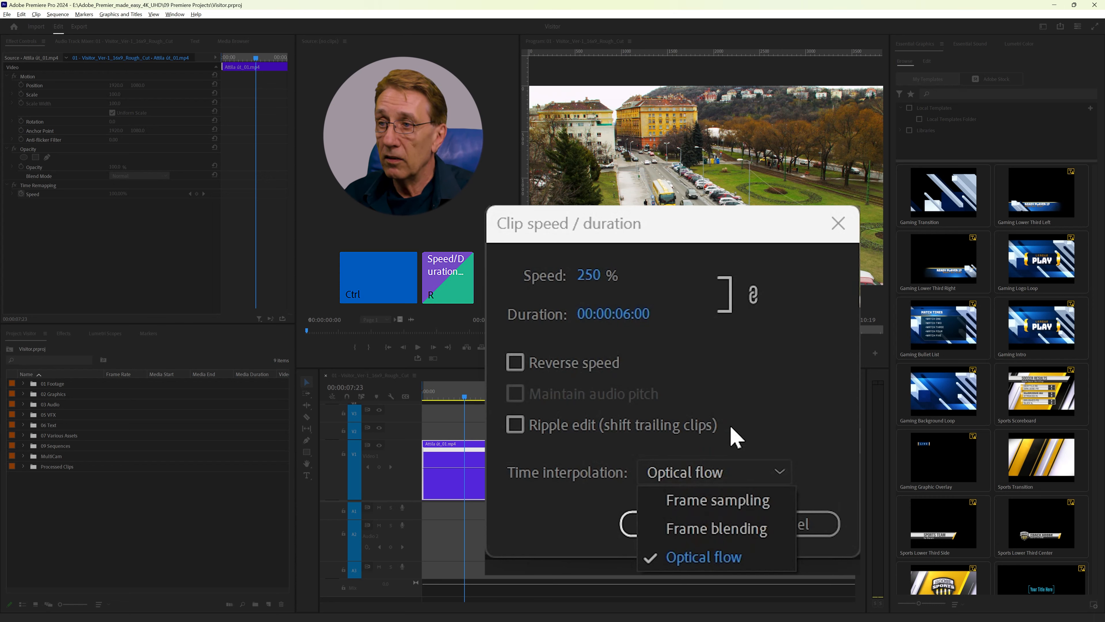
left_click(764, 430)
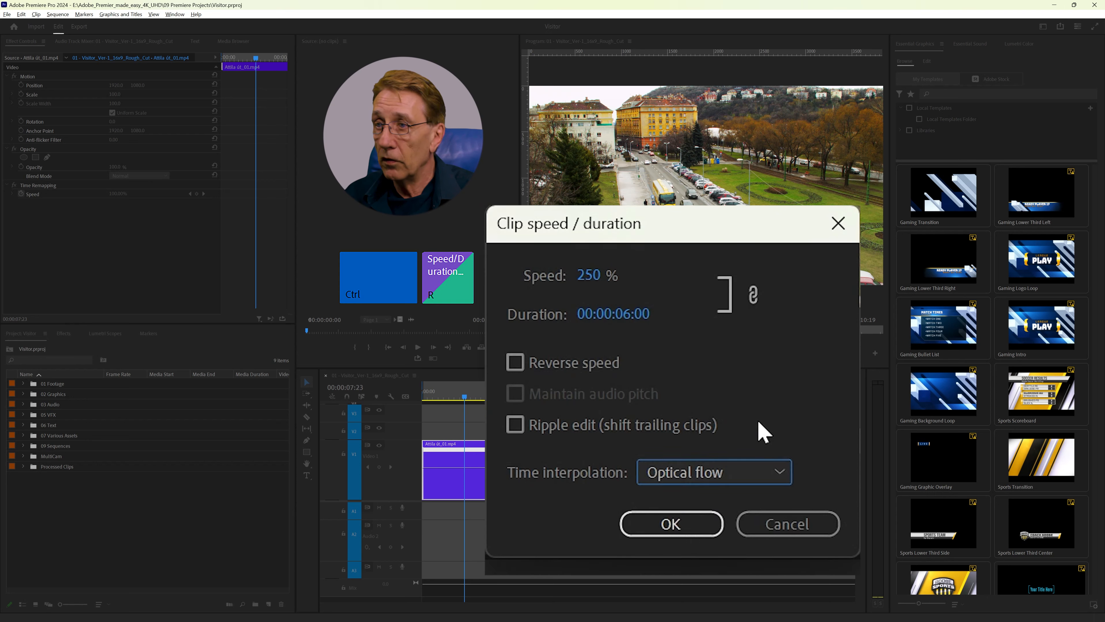
left_click(676, 529)
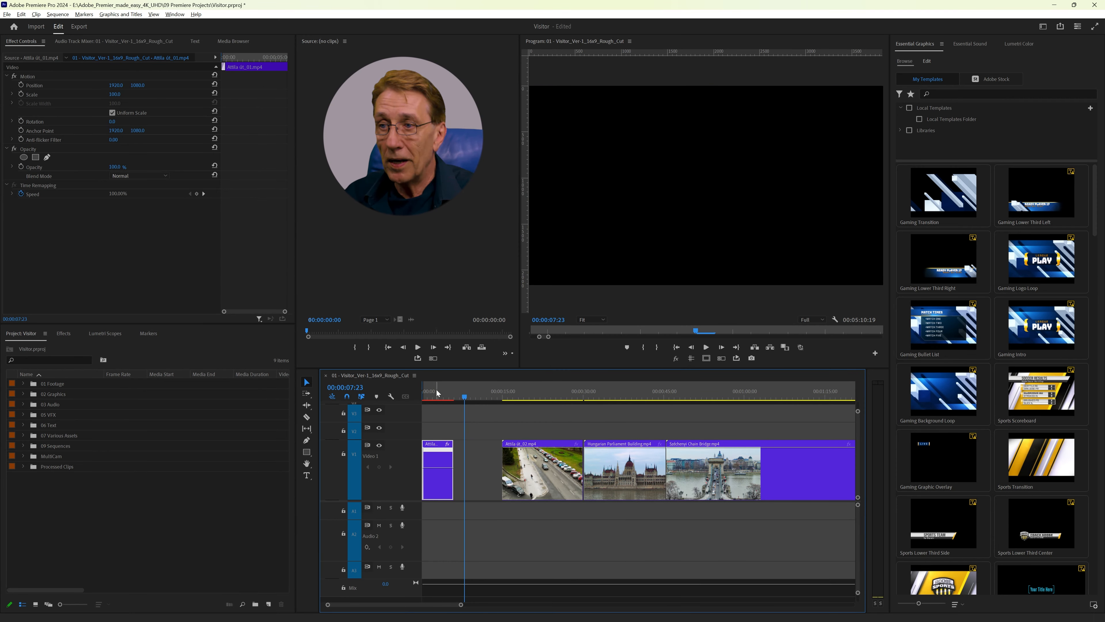
Step: Set the Attila út_02 clip's speed to 250% in Speed/Duration
left_click(531, 479)
key("ctrl+r")
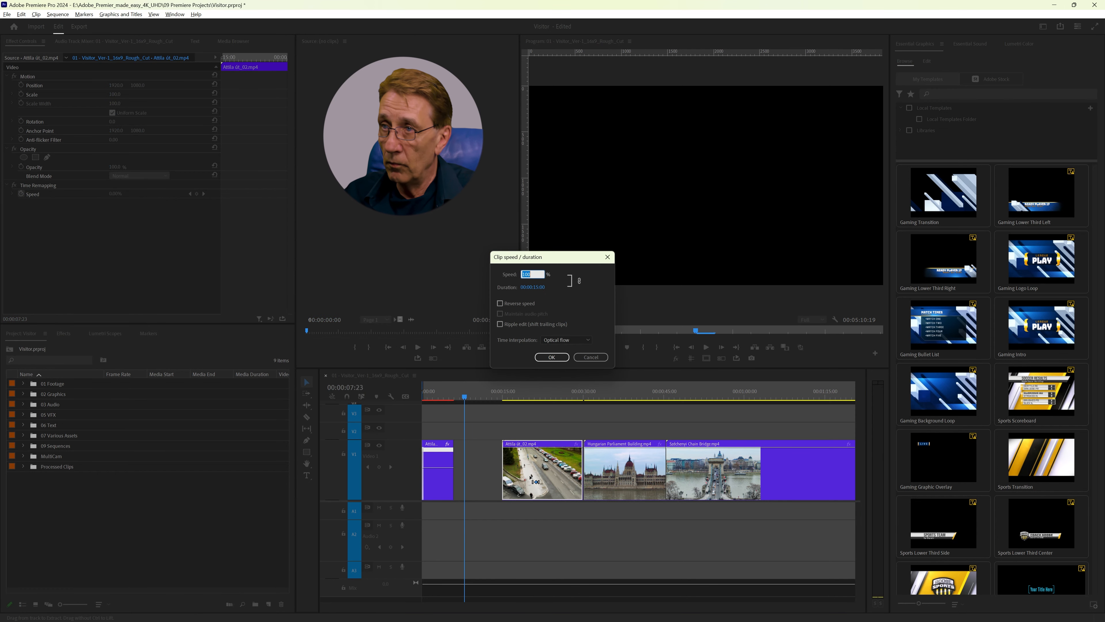
type("250")
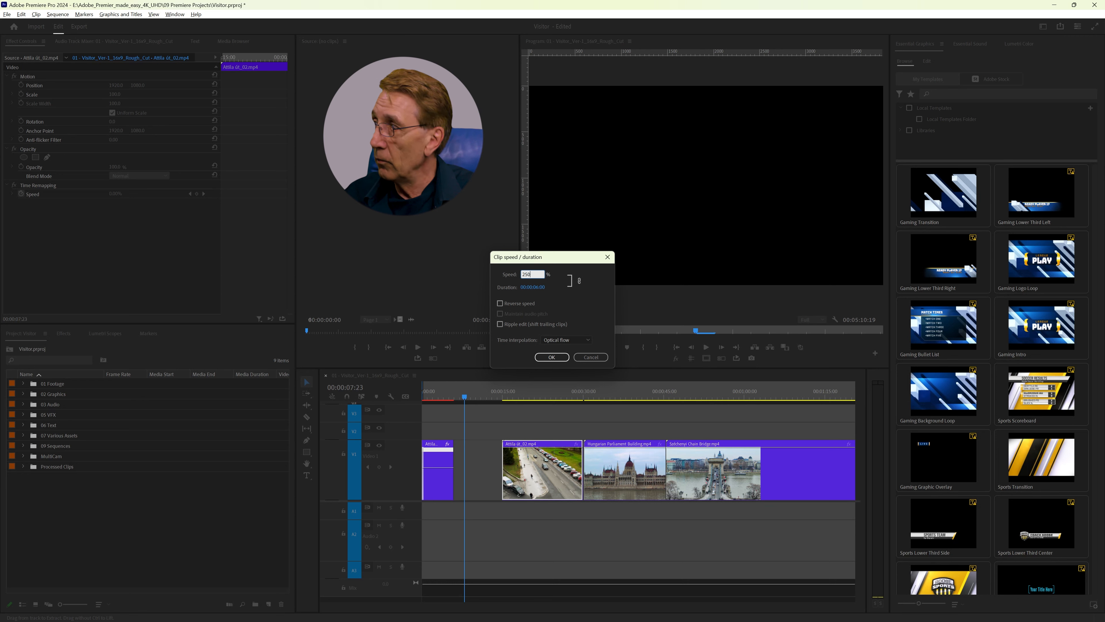
key("Return")
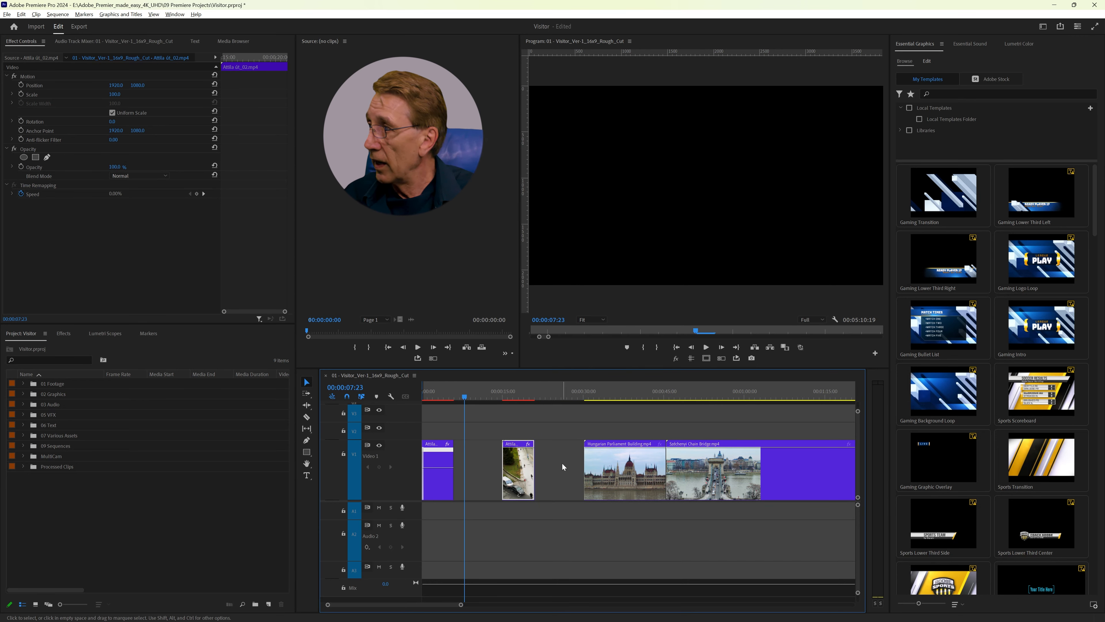
Step: Set the Hungarian Parliament Building clip's speed to 150% in Speed/Duration
left_click(618, 472)
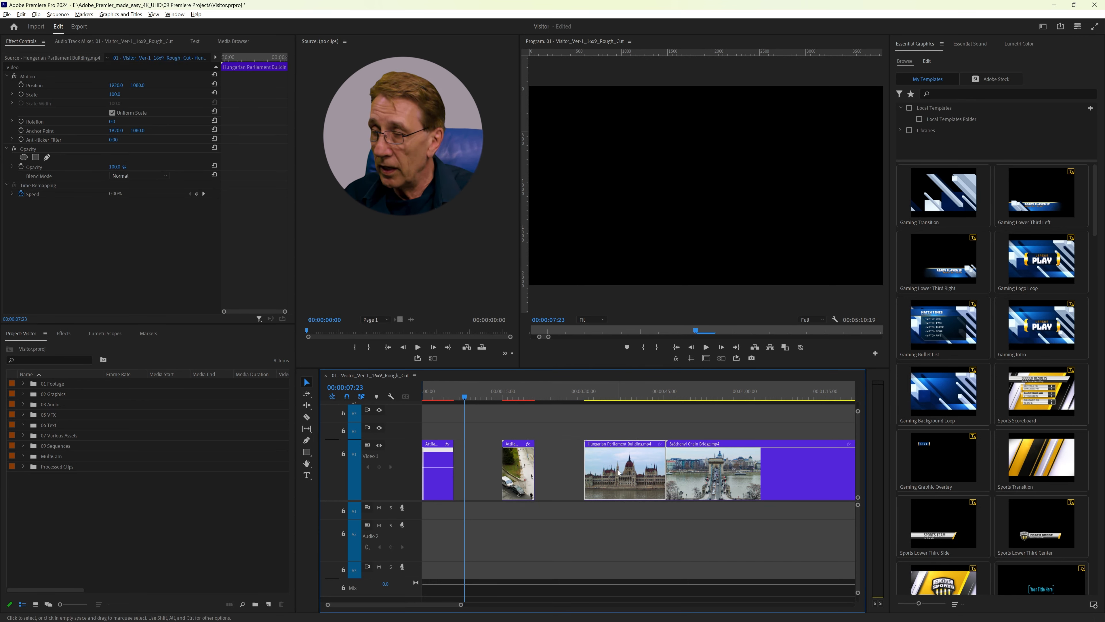
key("ctrl+r")
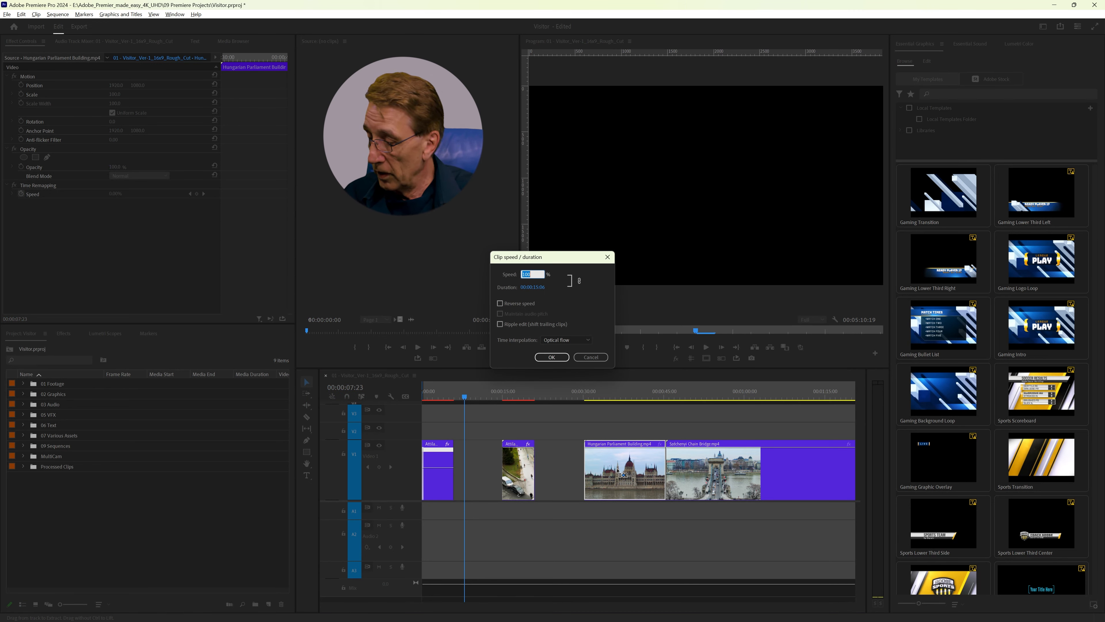
type("1")
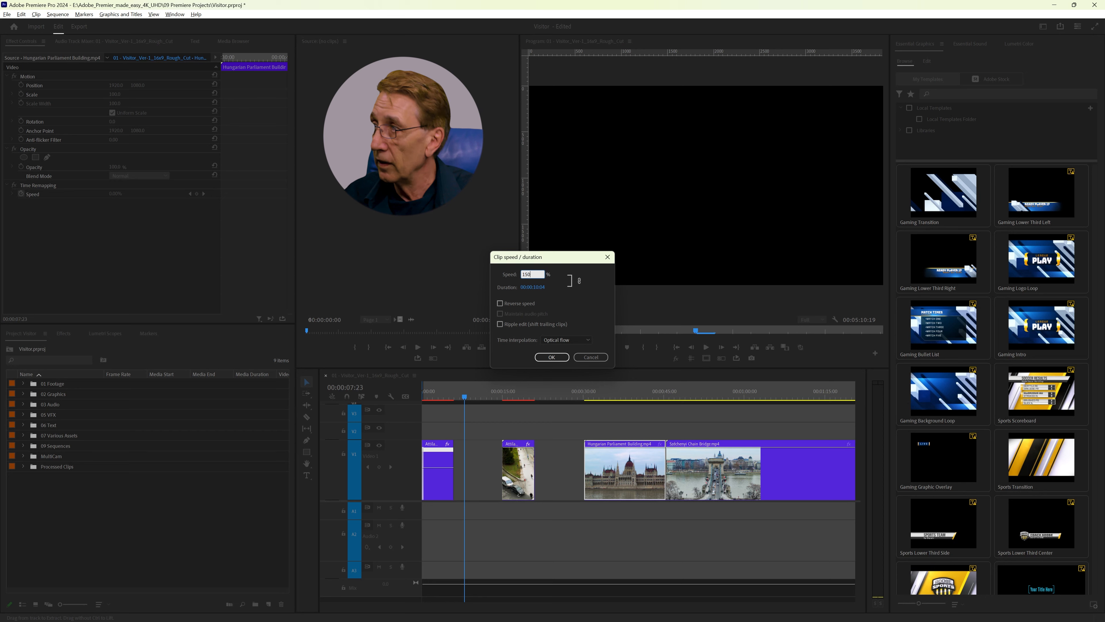
key("Return")
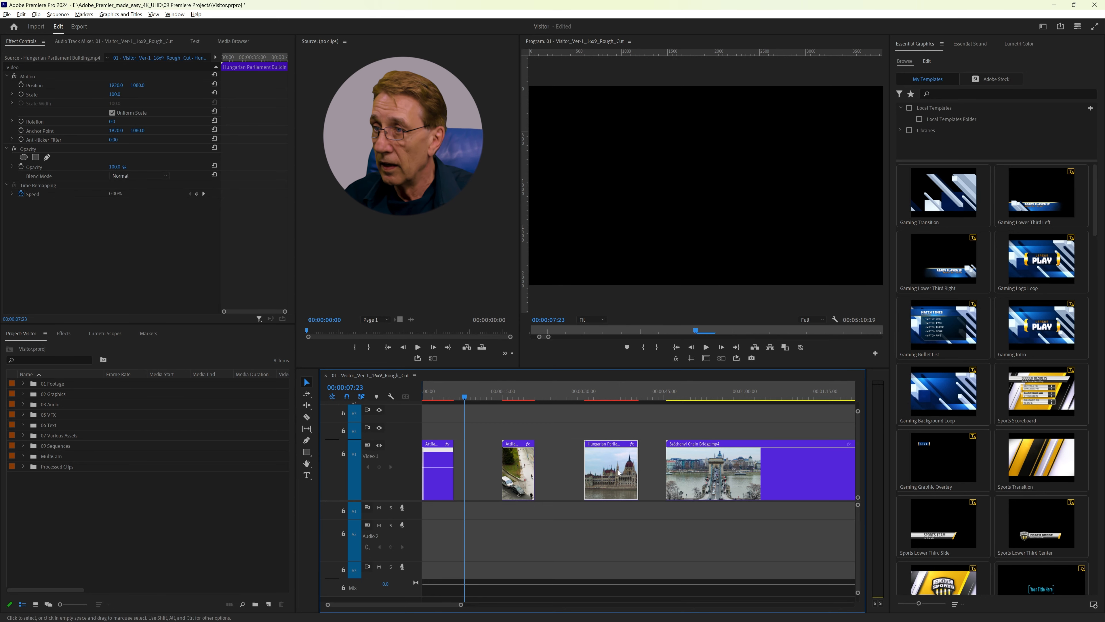
Step: Set the Chain Bridge clip's speed to 300% in Speed/Duration
left_click(710, 473)
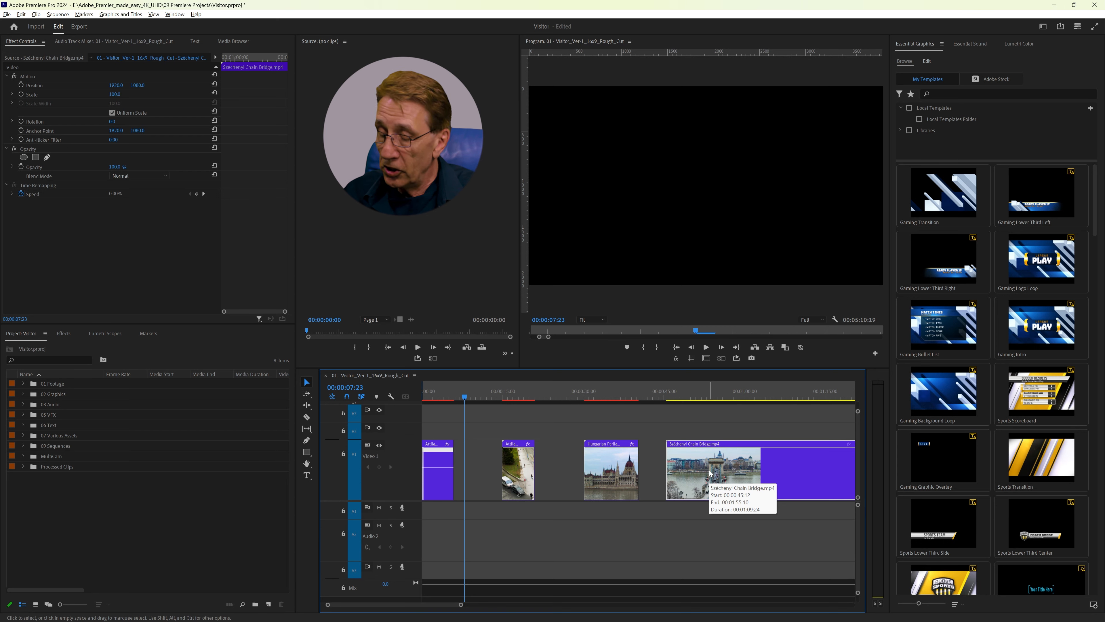
key("ctrl+r")
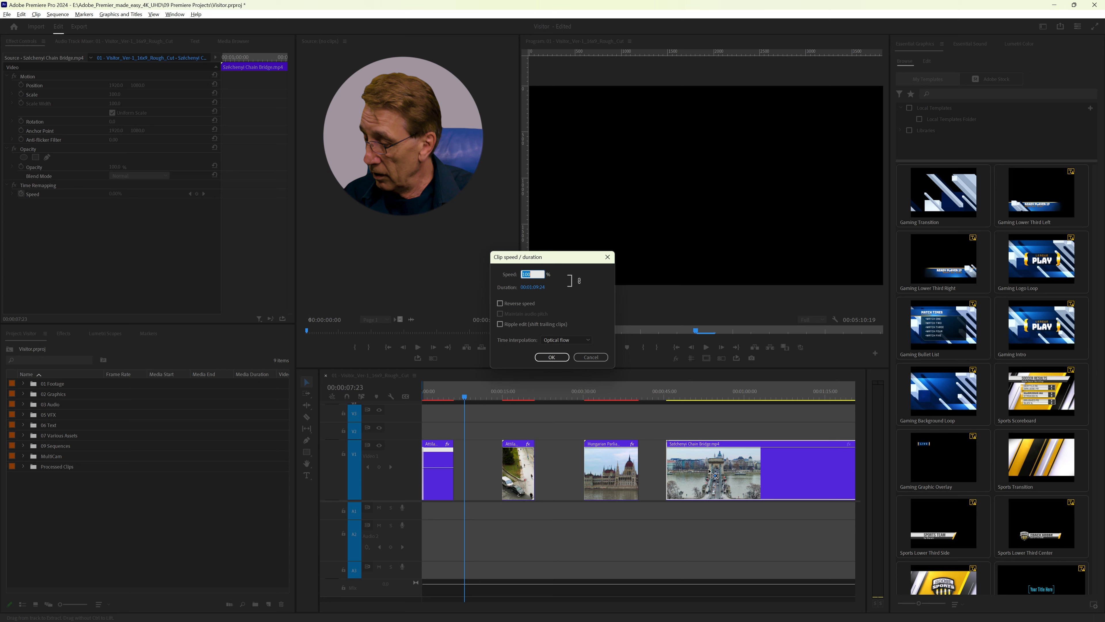
type("3")
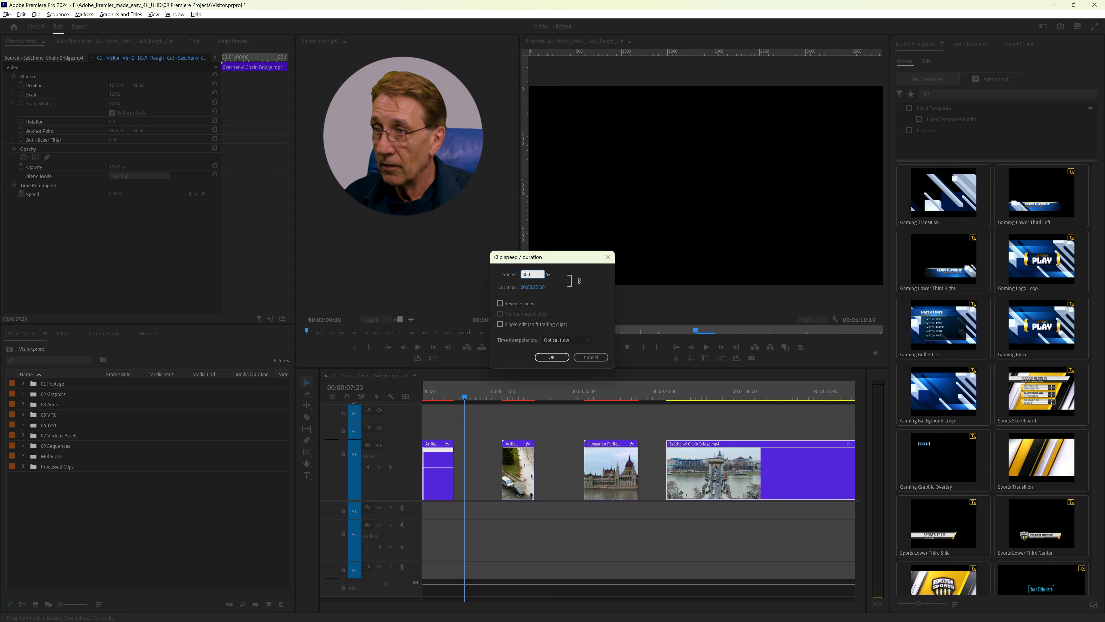
key("Return")
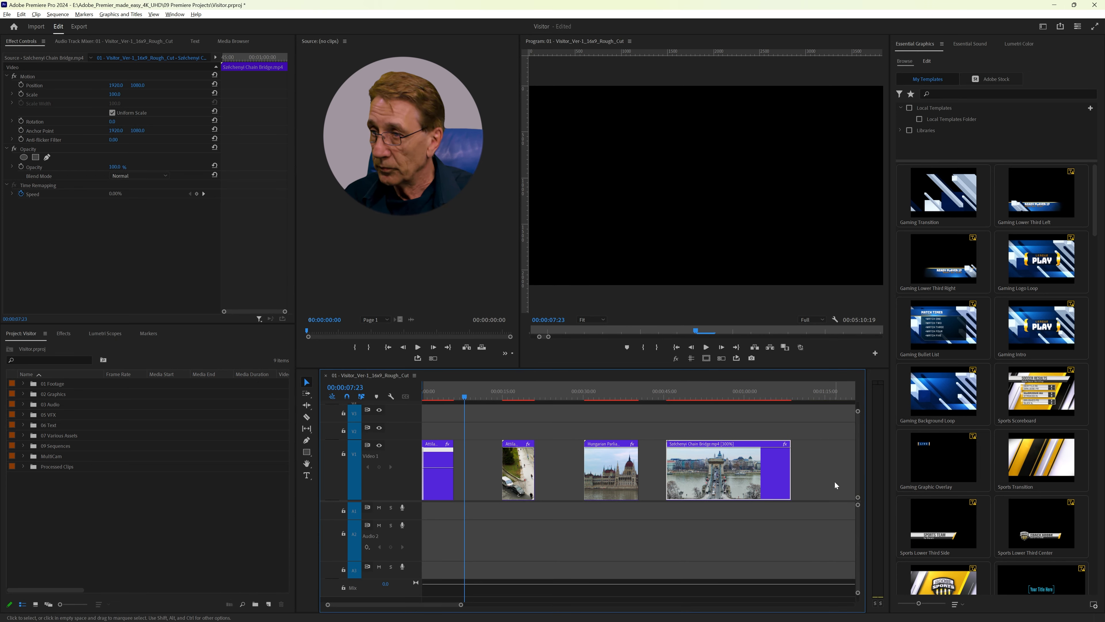
Step: Set the first, longer Szabadság Bridge_04 clip's speed to 250% in Speed/Duration
scroll(673, 437, "down", 5)
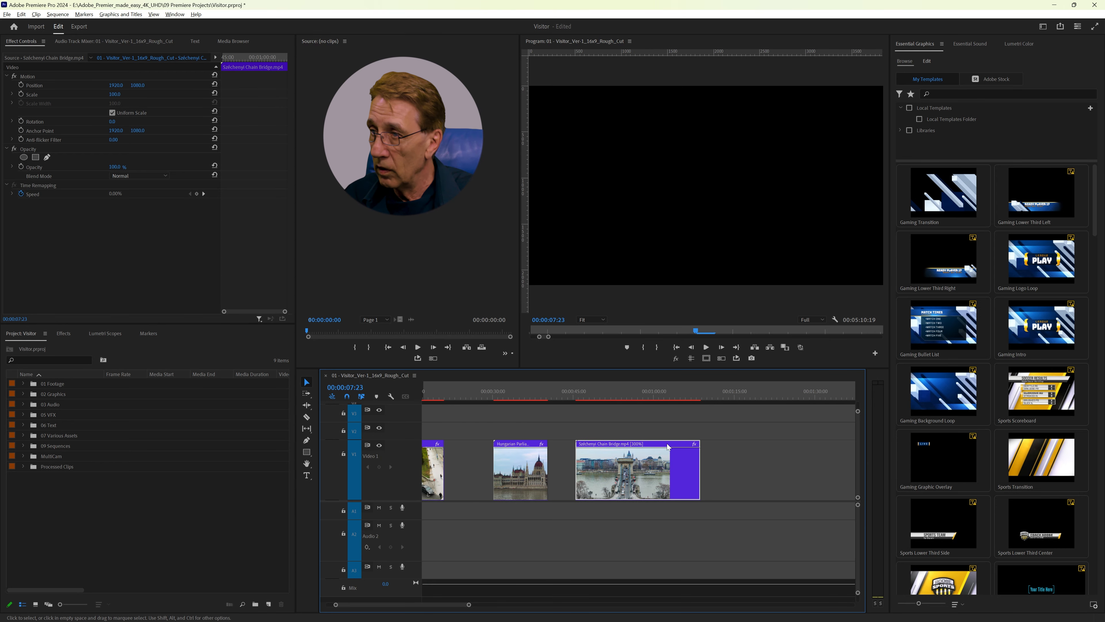
scroll(665, 445, "down", 5)
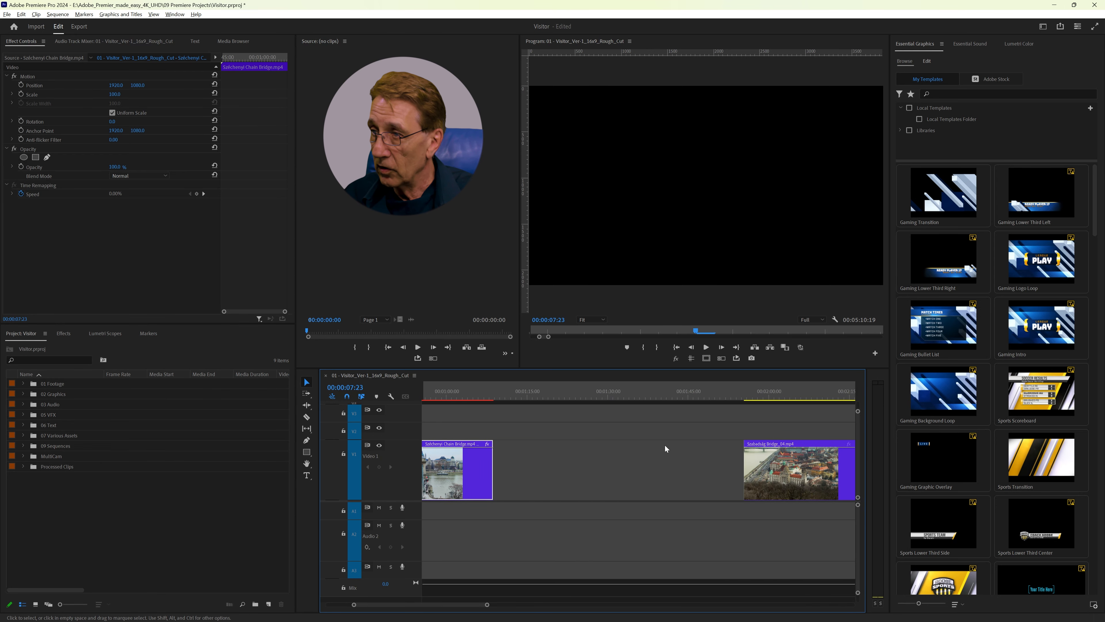
scroll(640, 439, "down", 2)
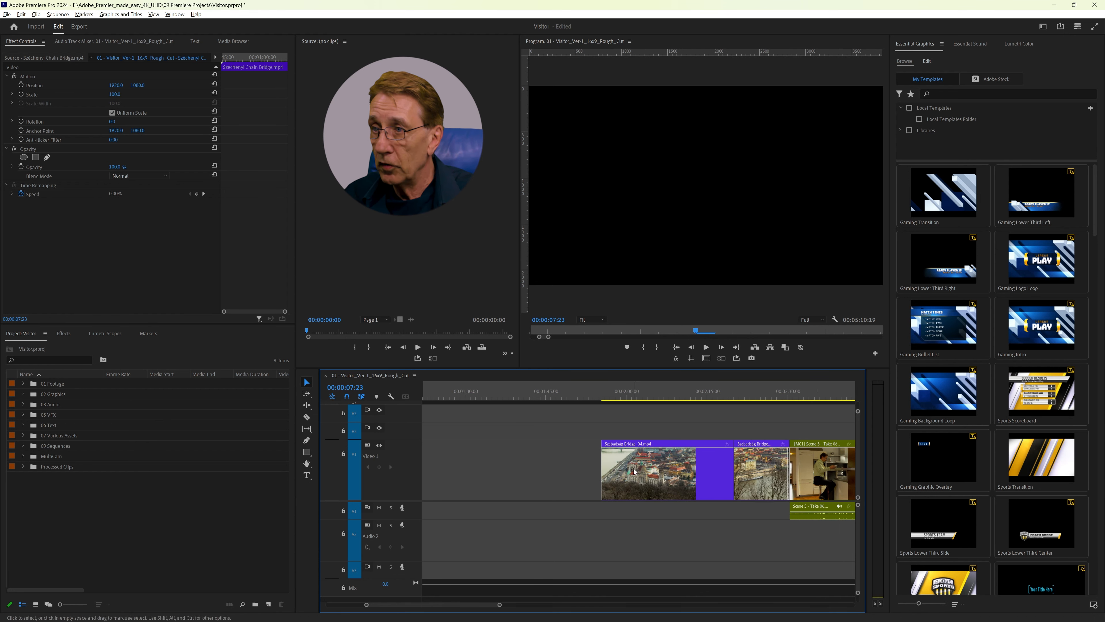
left_click(663, 468)
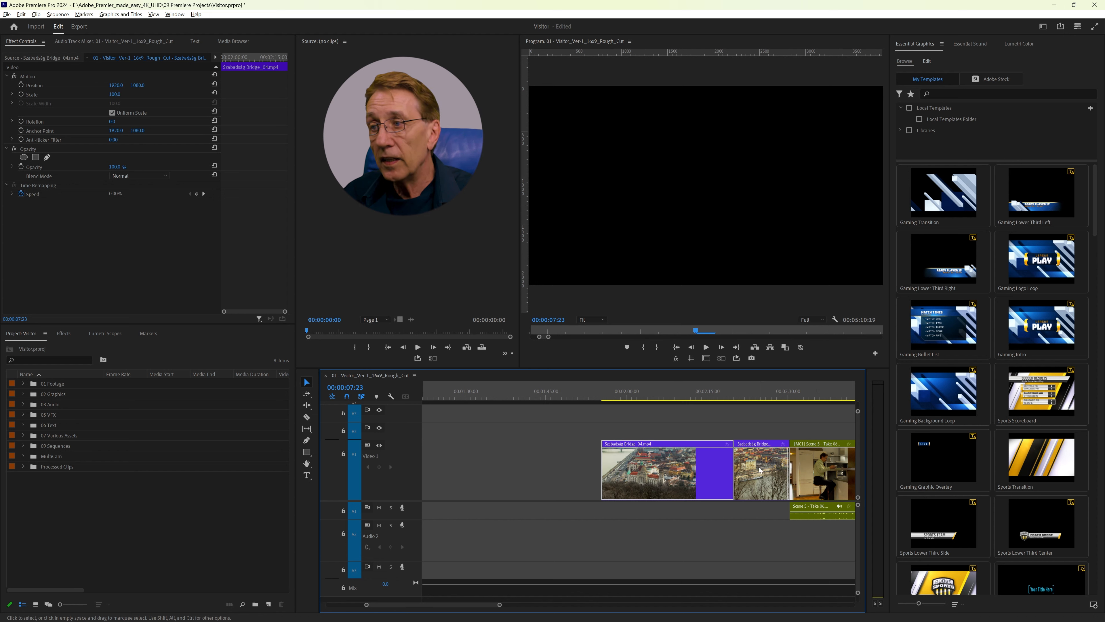
left_click(755, 475)
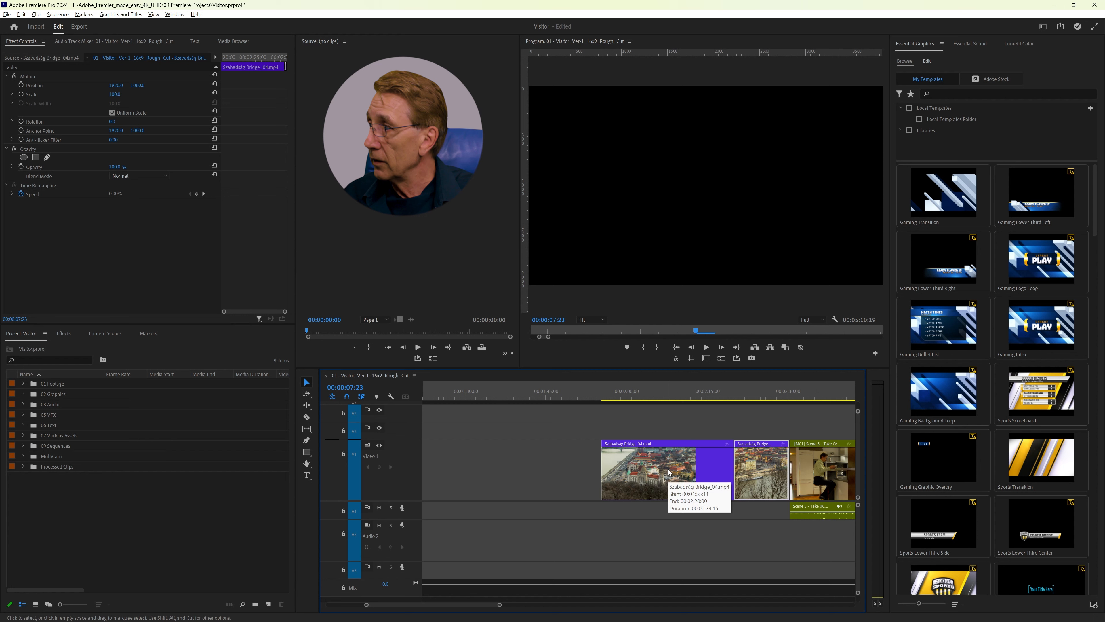
left_click(668, 469)
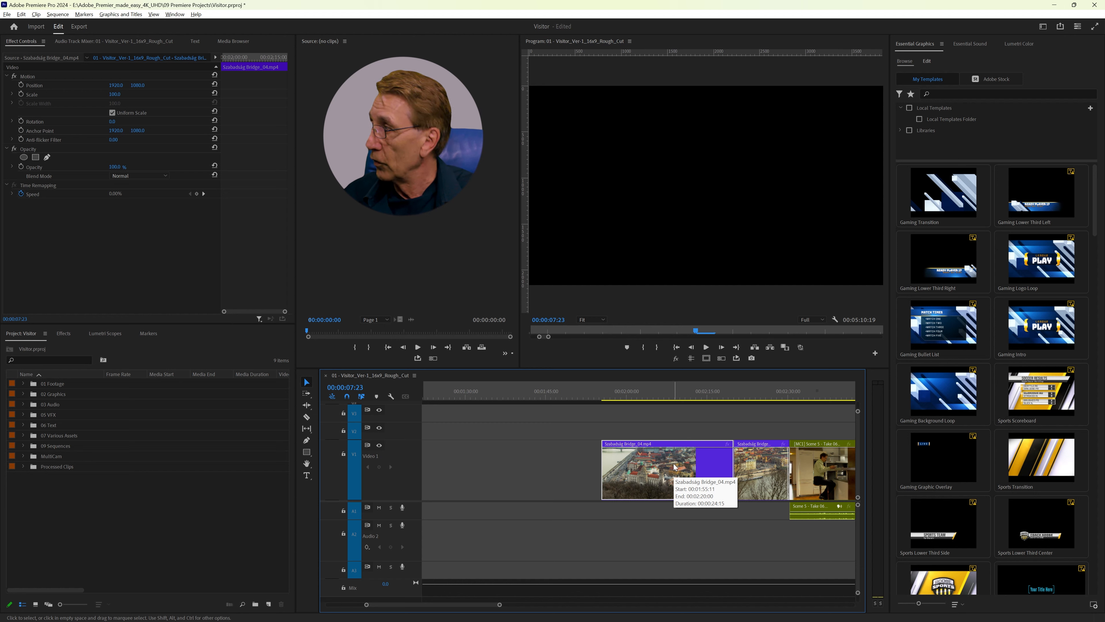
key("ctrl+r")
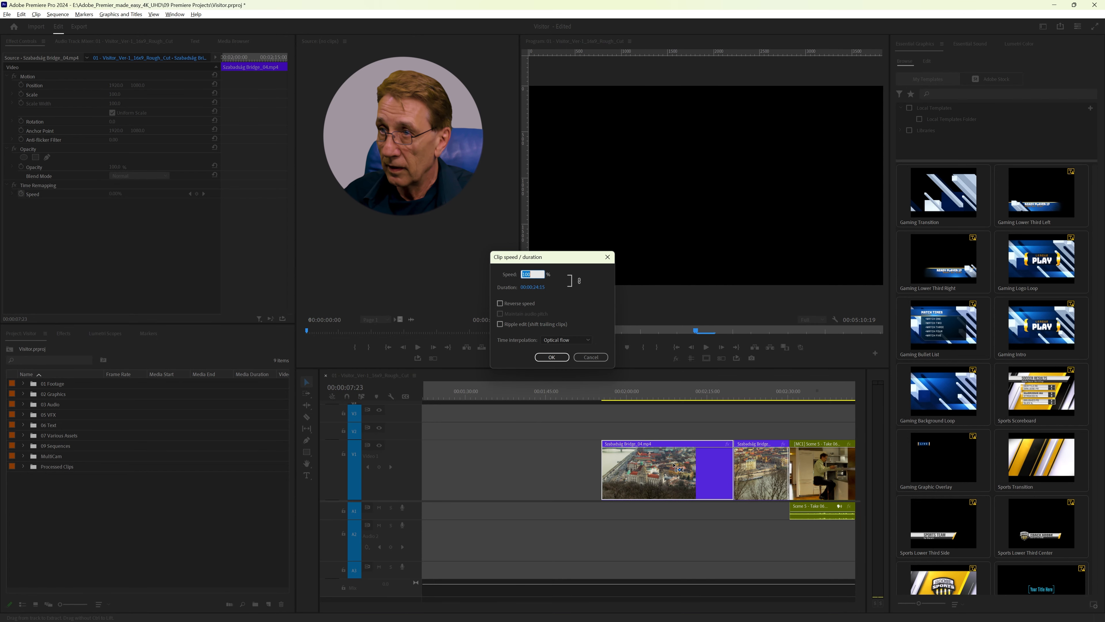
type("250")
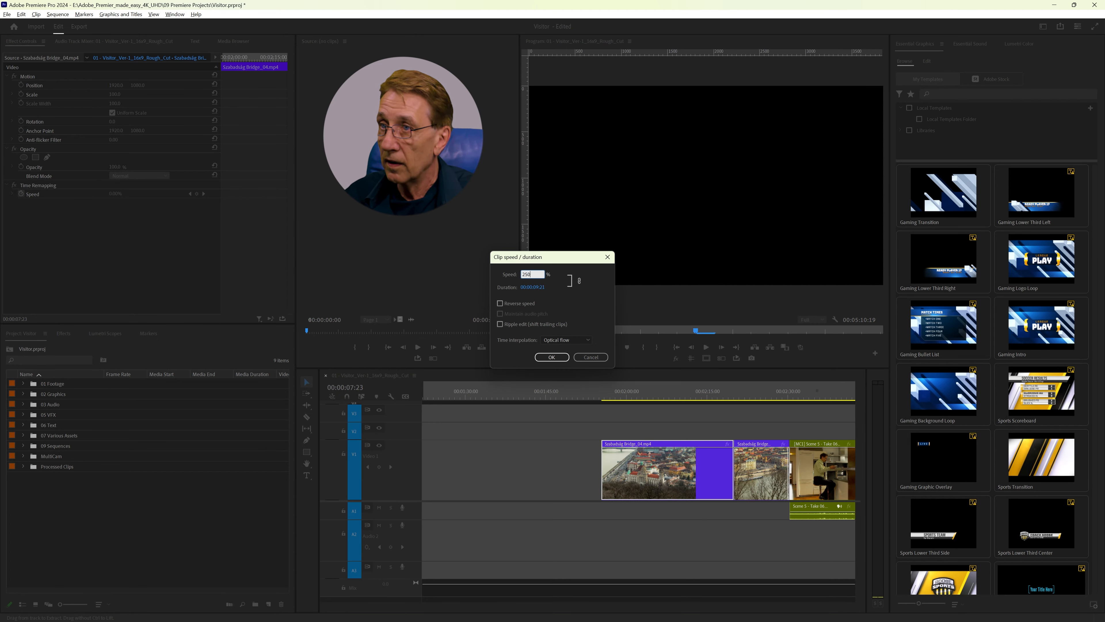
key("Return")
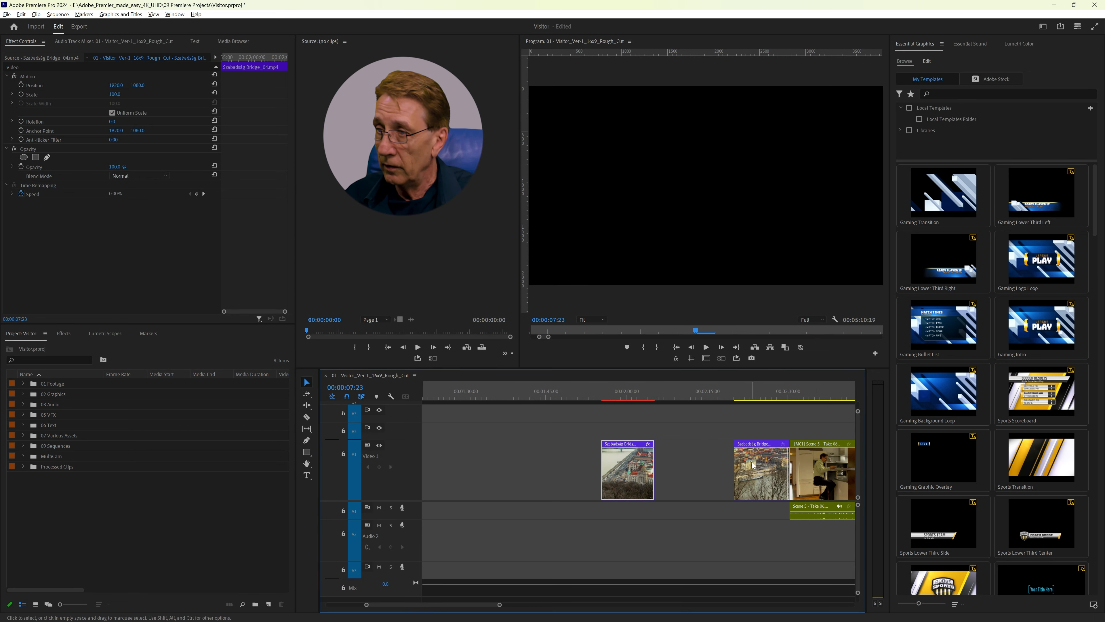
Step: Set the second Szabadság Bridge clip, just before the Scene 5 footage, to a speed of 250%
key("ctrl+r")
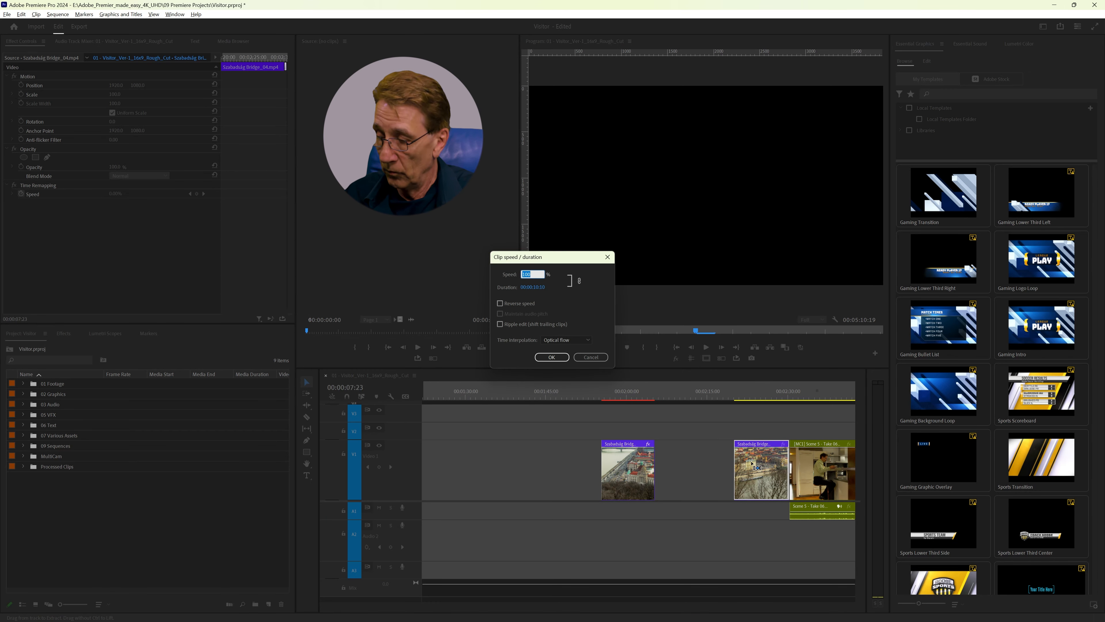
type("25")
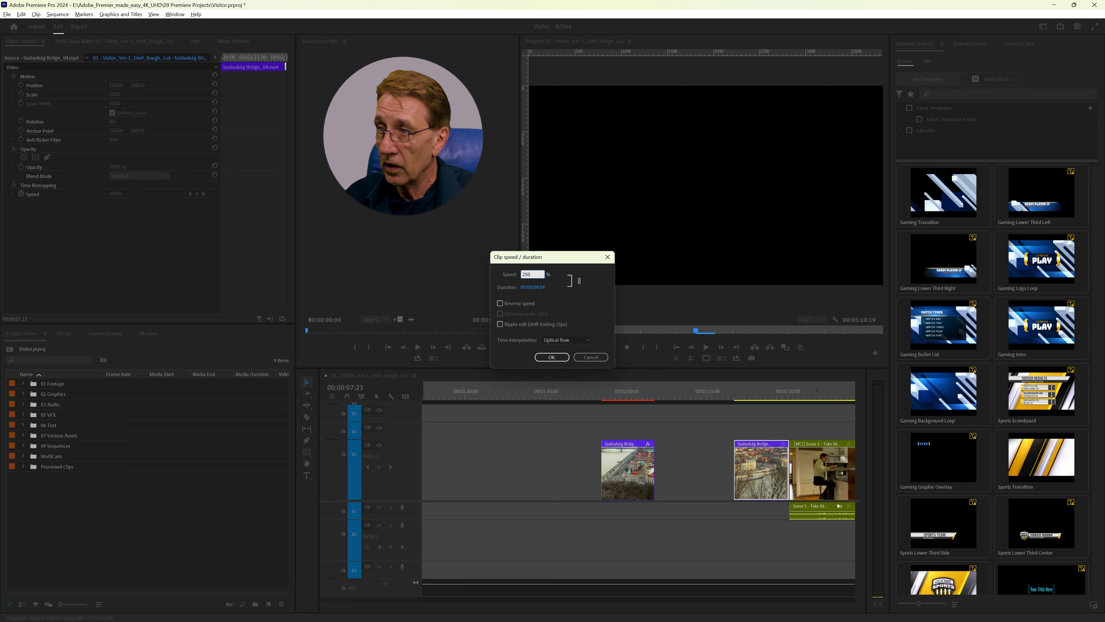
type("0")
key("Return")
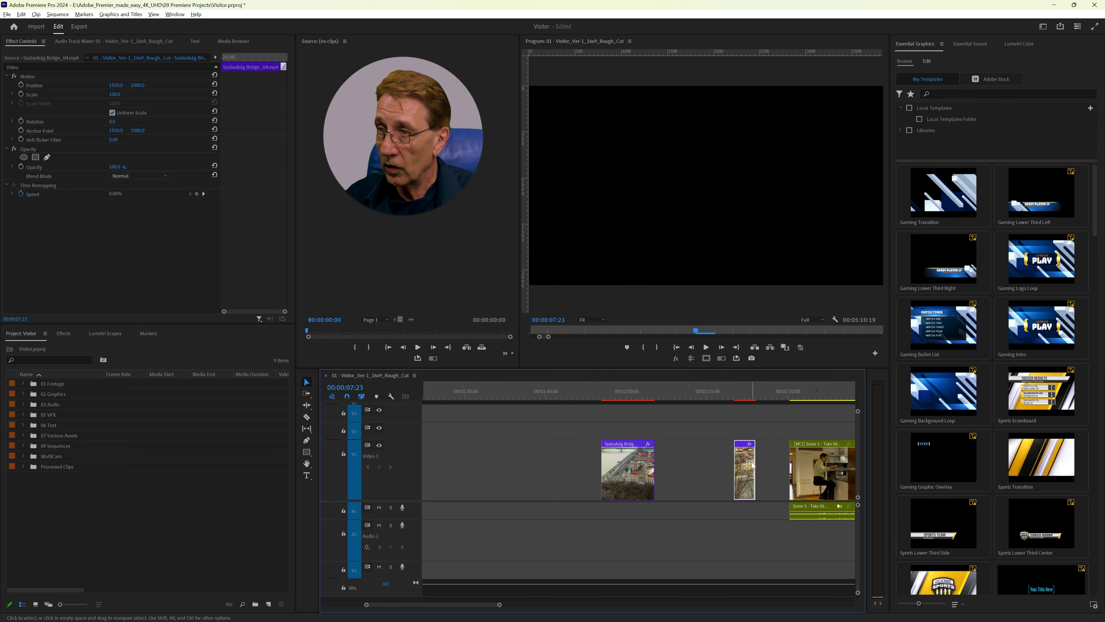
Step: Deselect the clips, fit the whole sequence in the timeline and close all gaps between its clips
left_click(544, 422)
key("backslash")
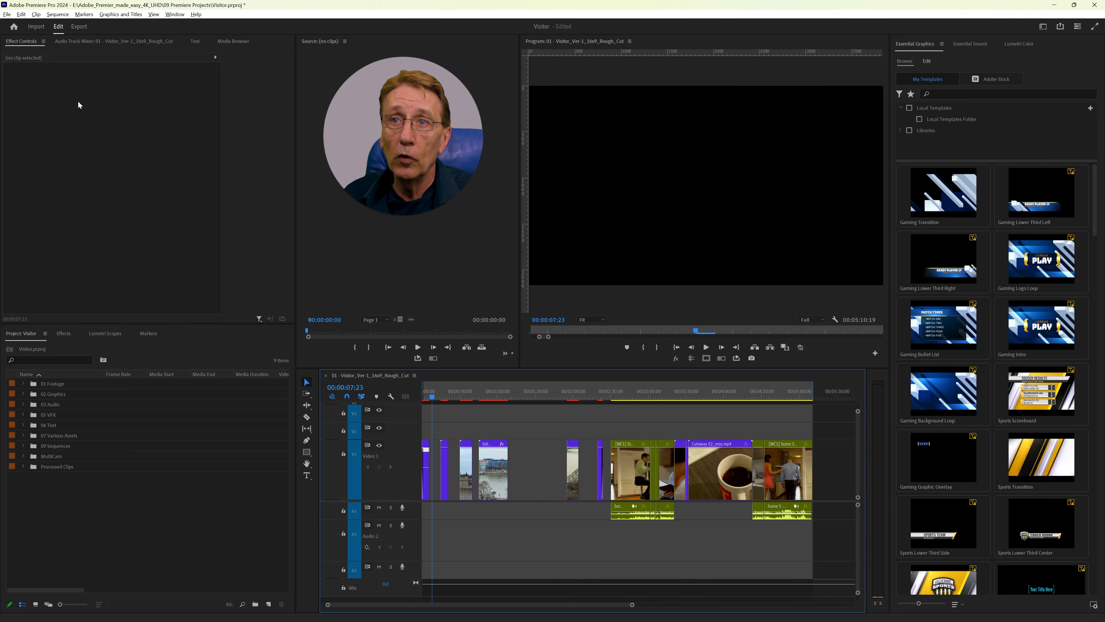
left_click(57, 14)
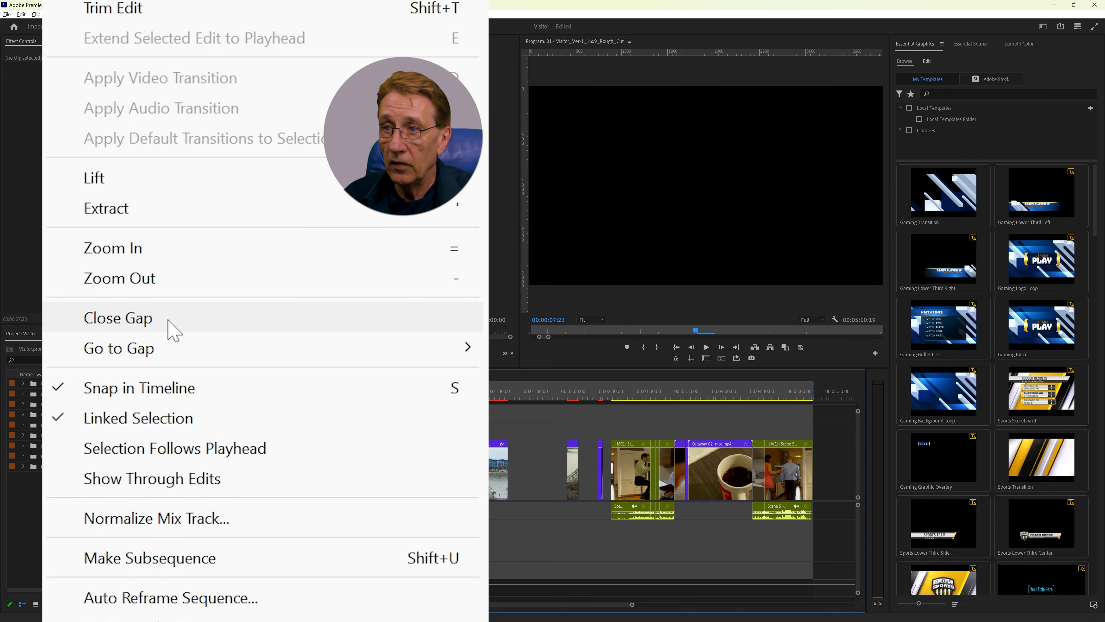
left_click(87, 248)
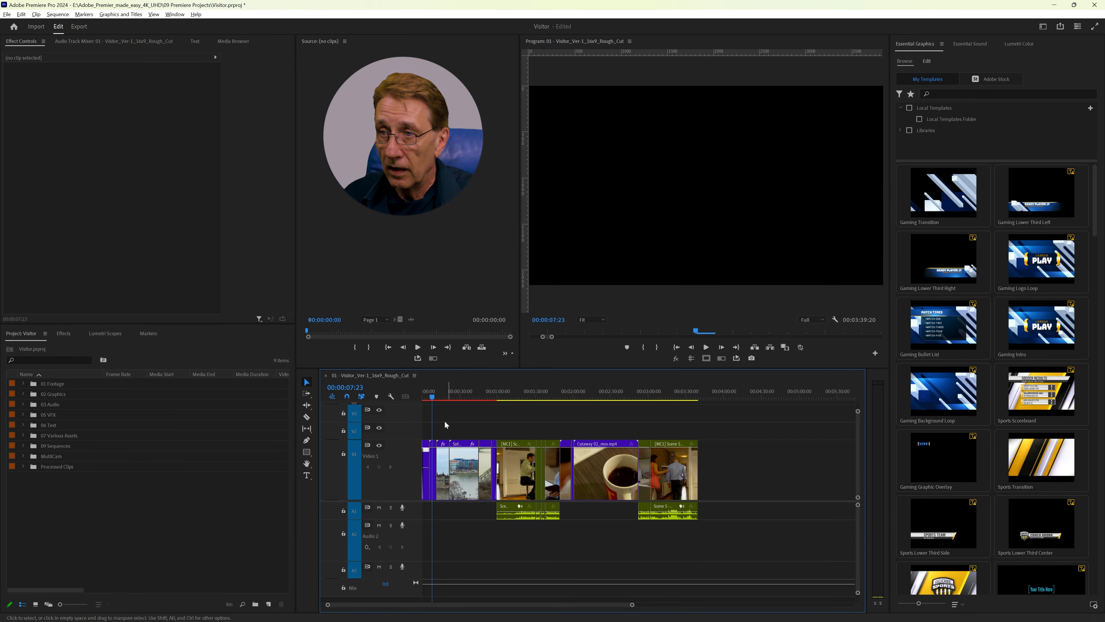
Step: Play the tightened rough cut from the beginning through the Attila út clips
left_click(463, 394)
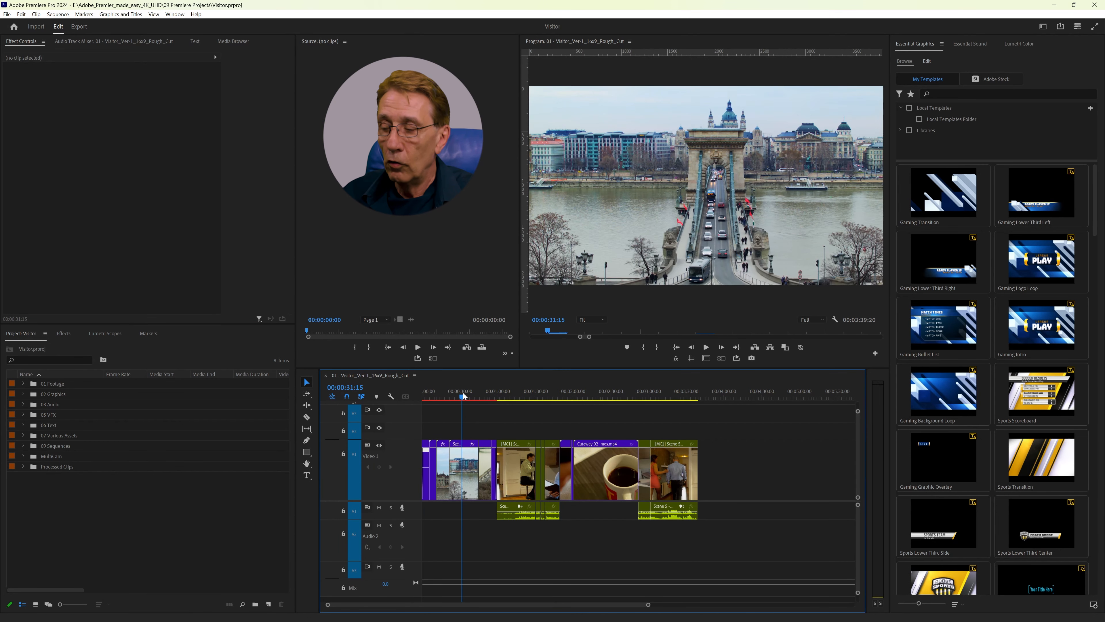
key("Home")
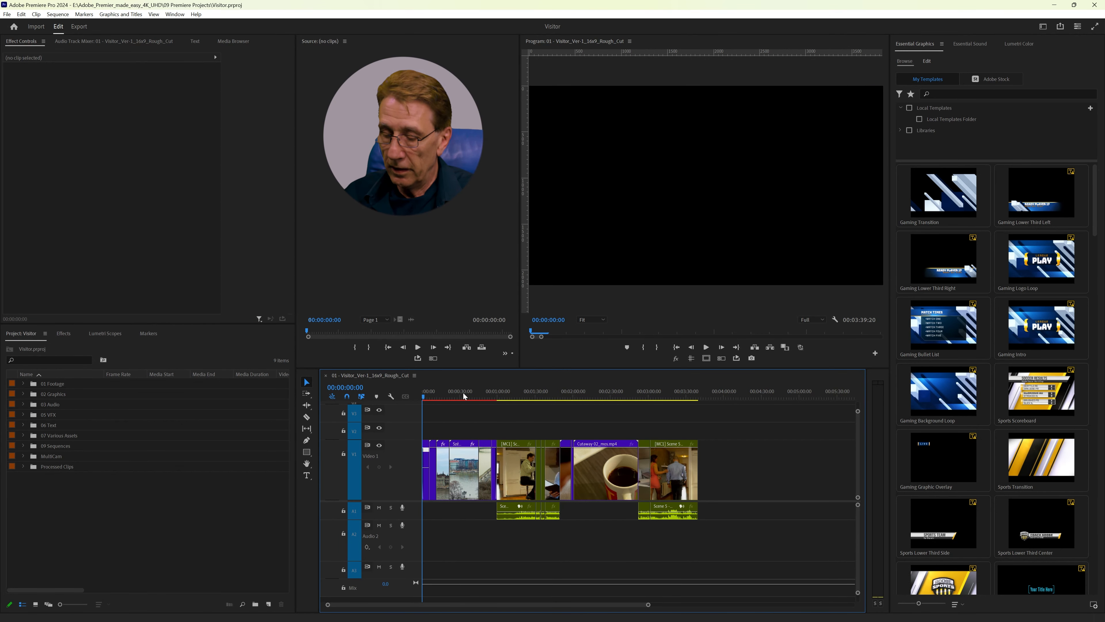
key("space")
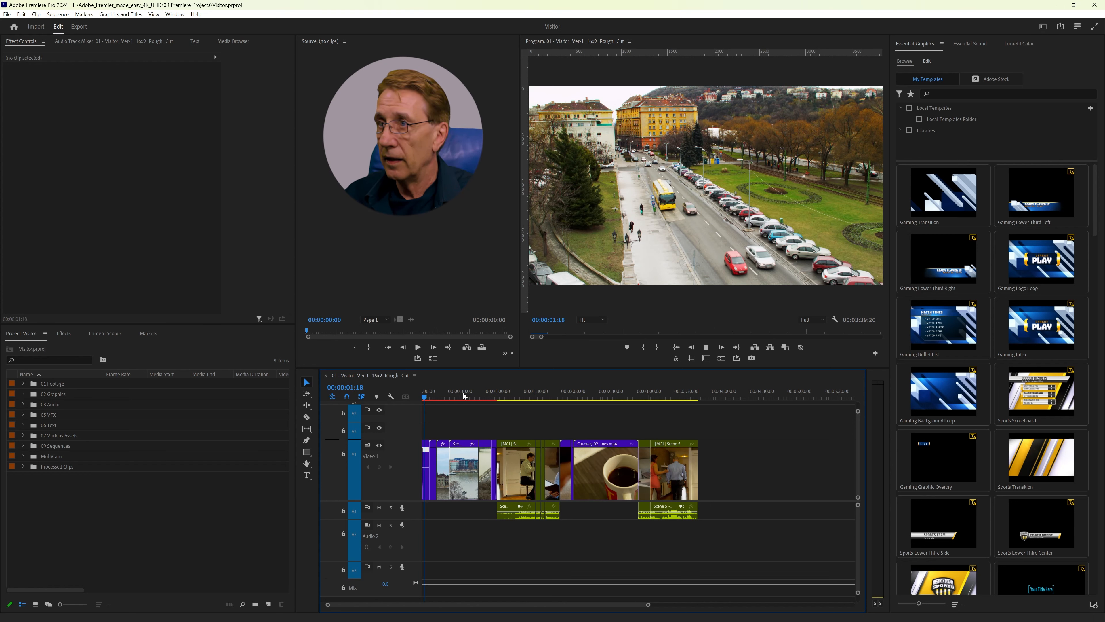
key("space")
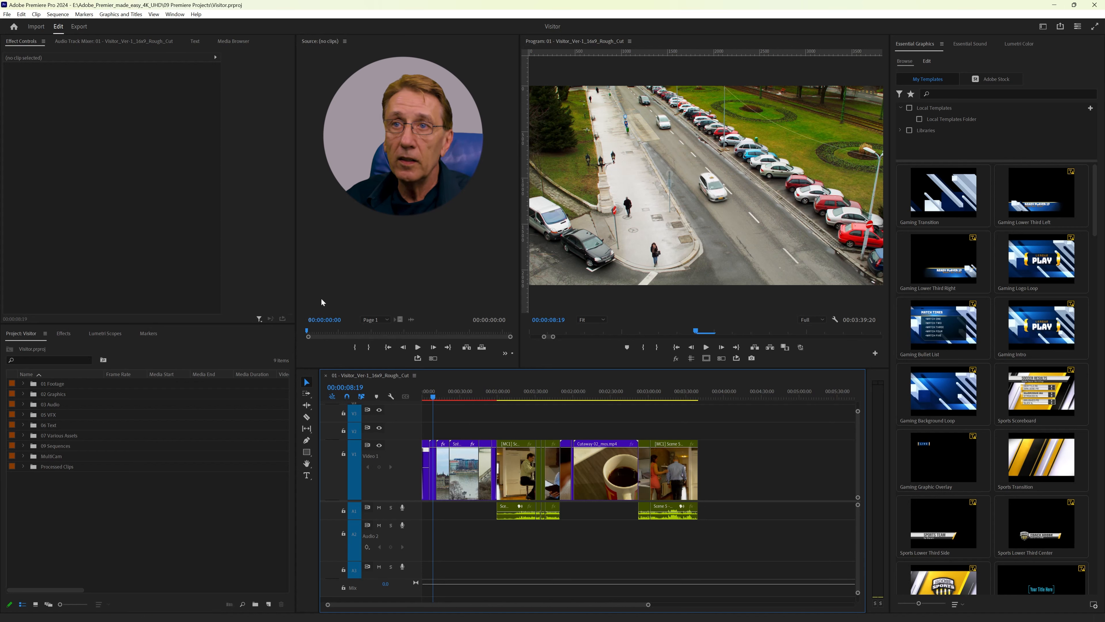
Step: Render the sequence's effects with Render Effects In to Out and play the result from the beginning
left_click(58, 15)
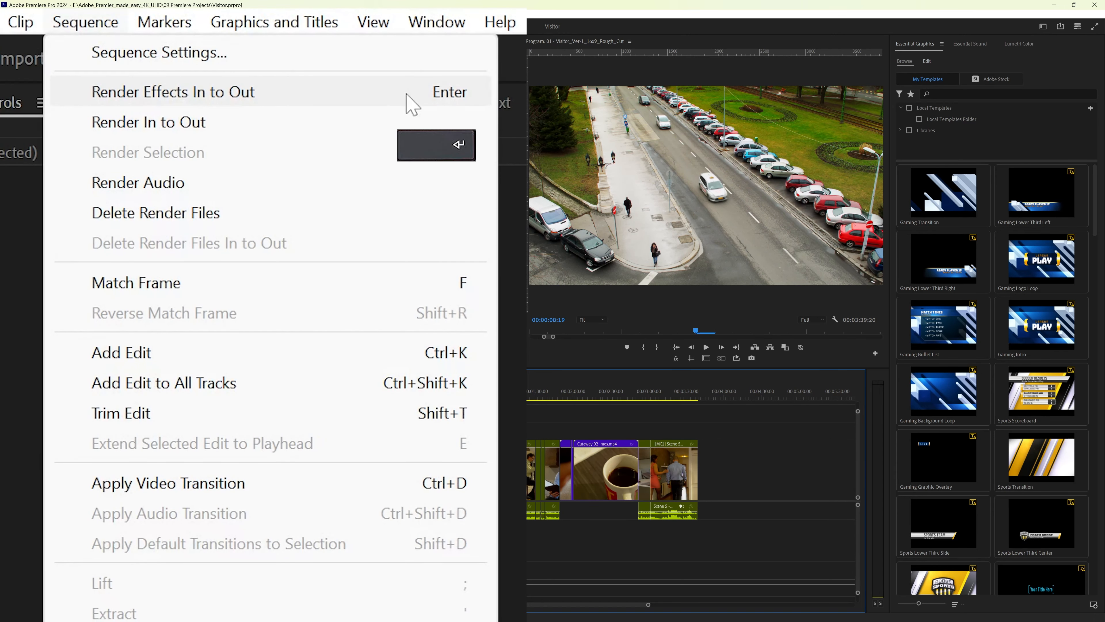
left_click(417, 404)
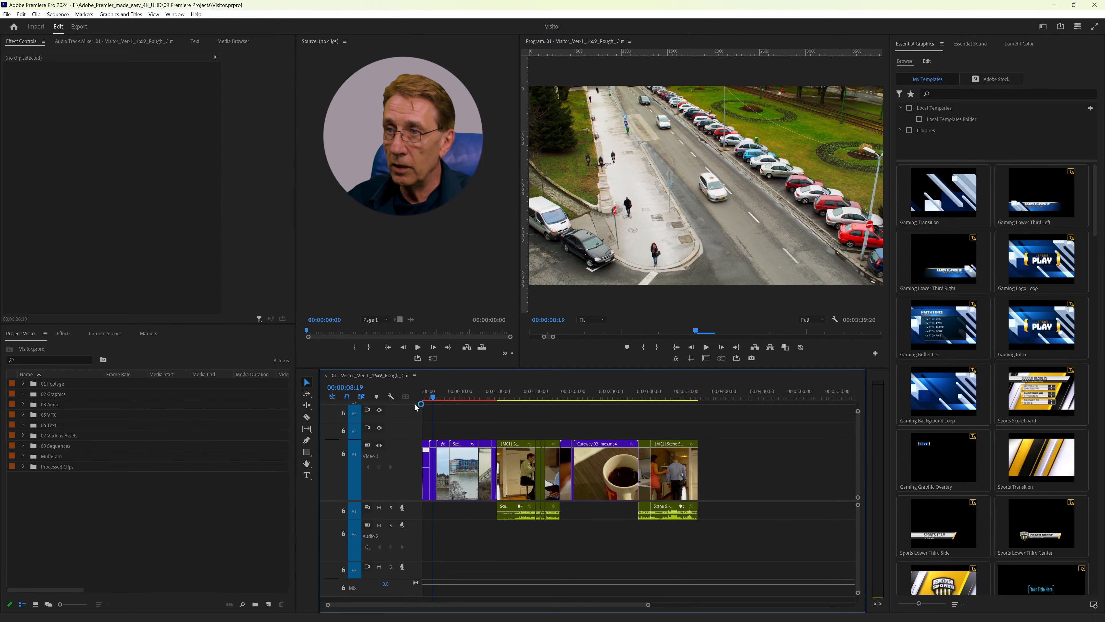
left_click(457, 394)
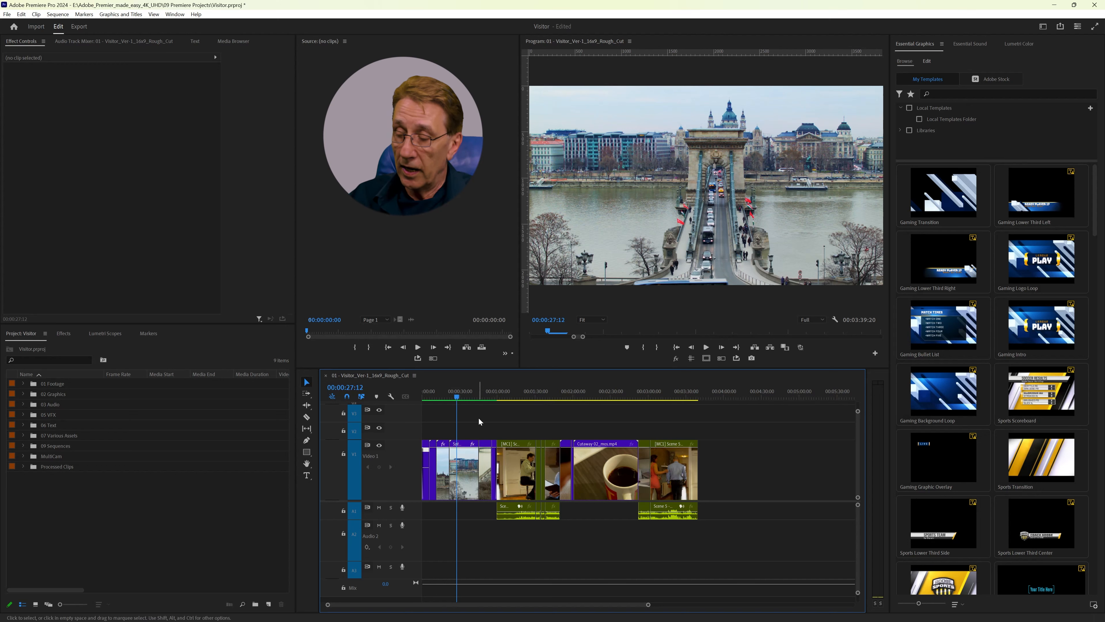
key("Home")
key("space")
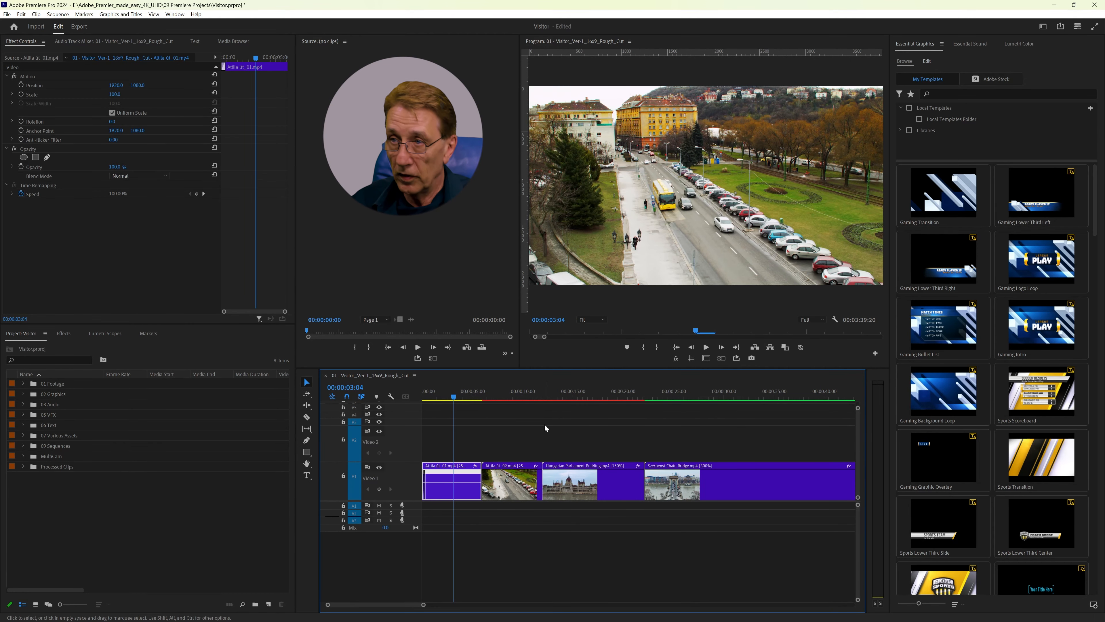
Step: Move the Attila út_01 clip up to the Video 2 track and set its speed to 50%
key("alt+Up")
key("ctrl+r")
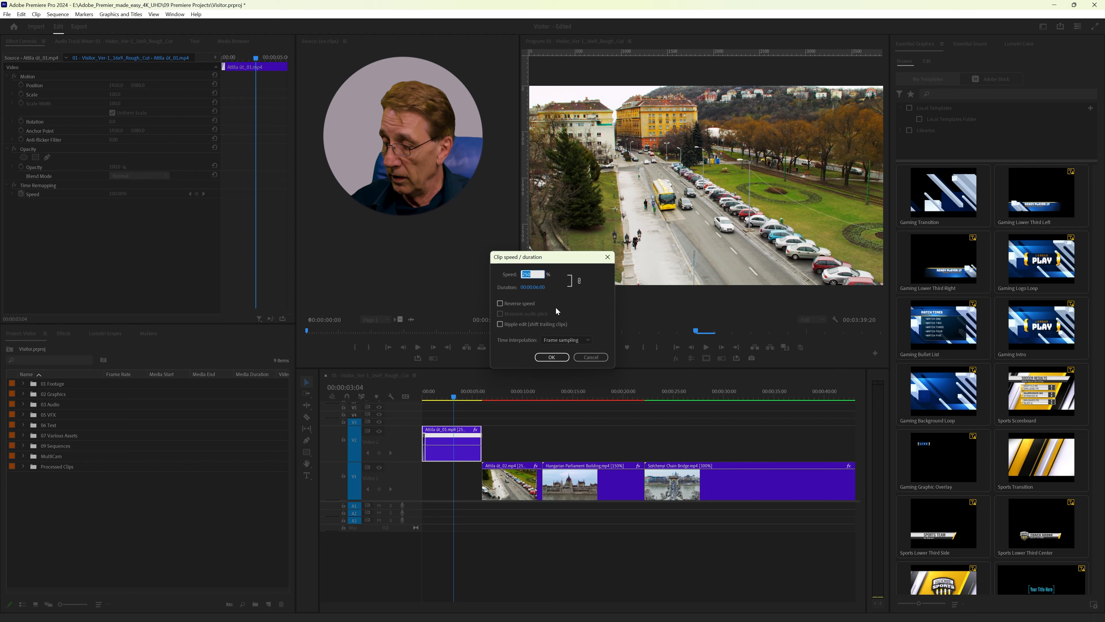
type("50")
key("Return")
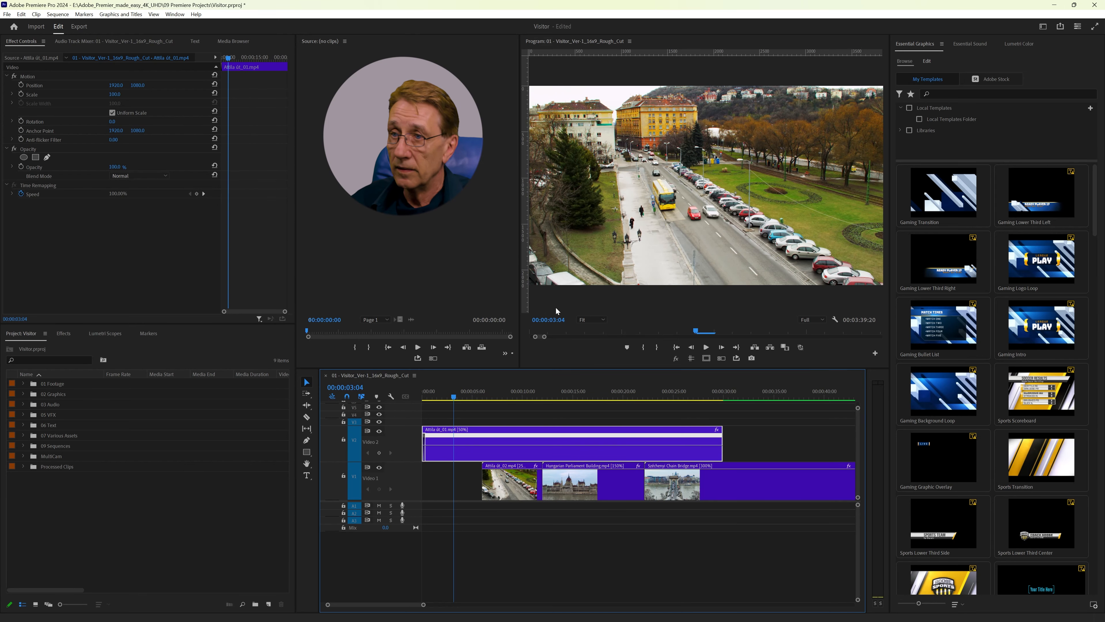
Step: Play the slowed Attila út_01 clip and set its time interpolation to Optical Flow
key("space")
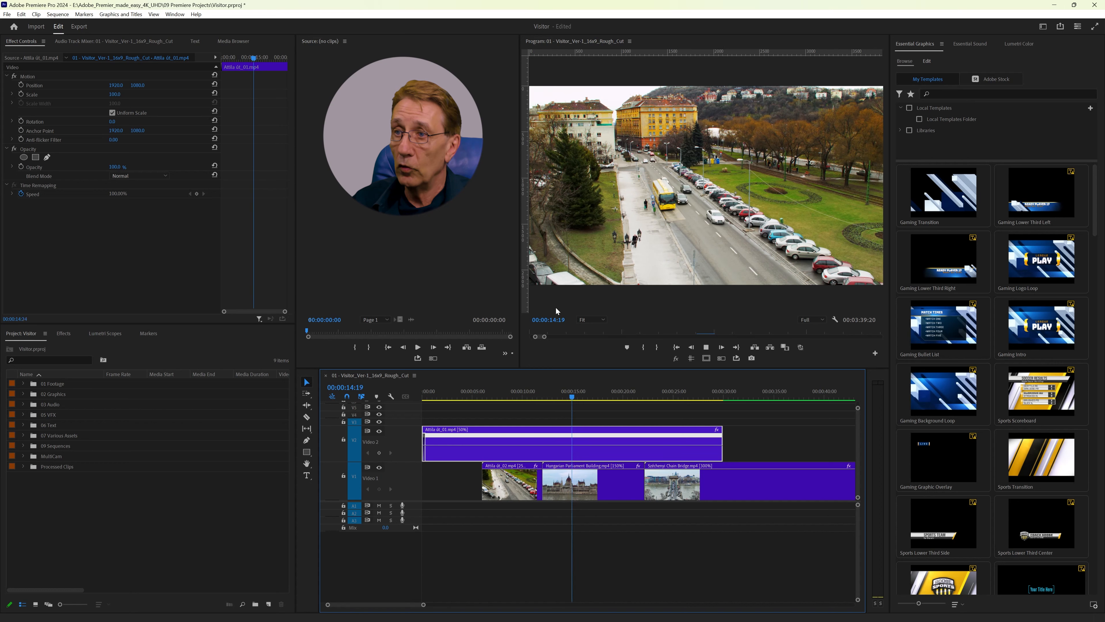
key("space")
key("ctrl+r")
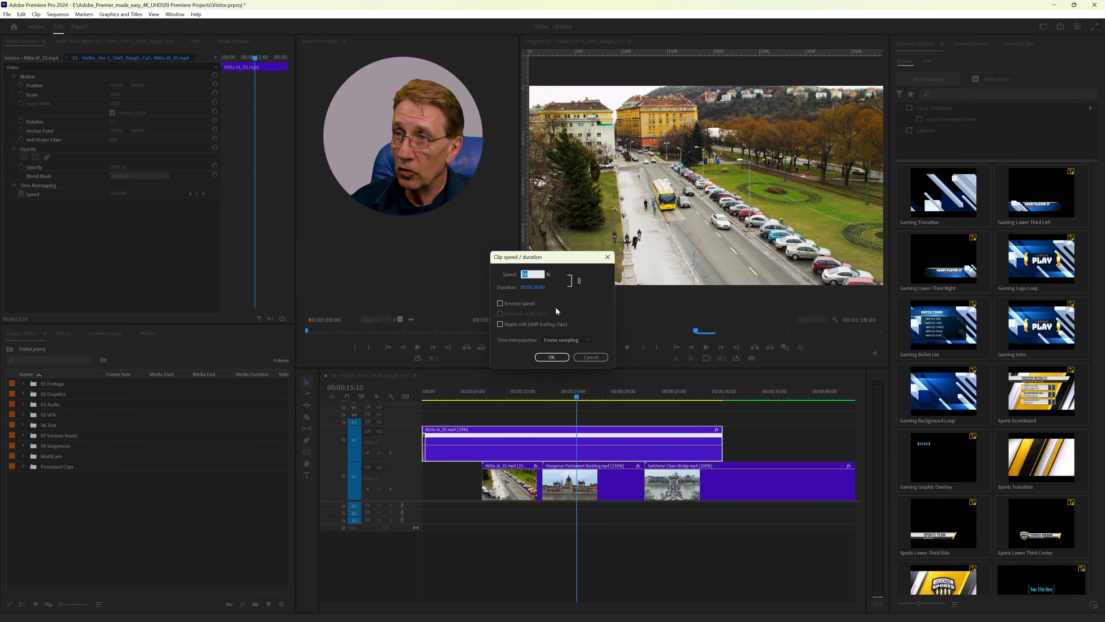
left_click(570, 340)
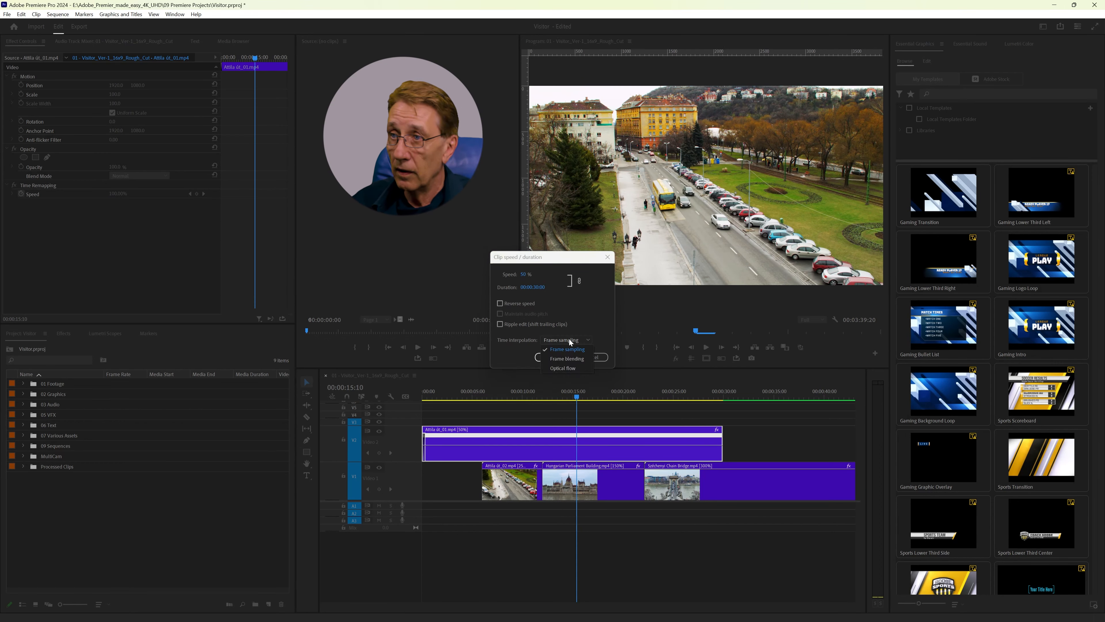
left_click(560, 367)
left_click(551, 357)
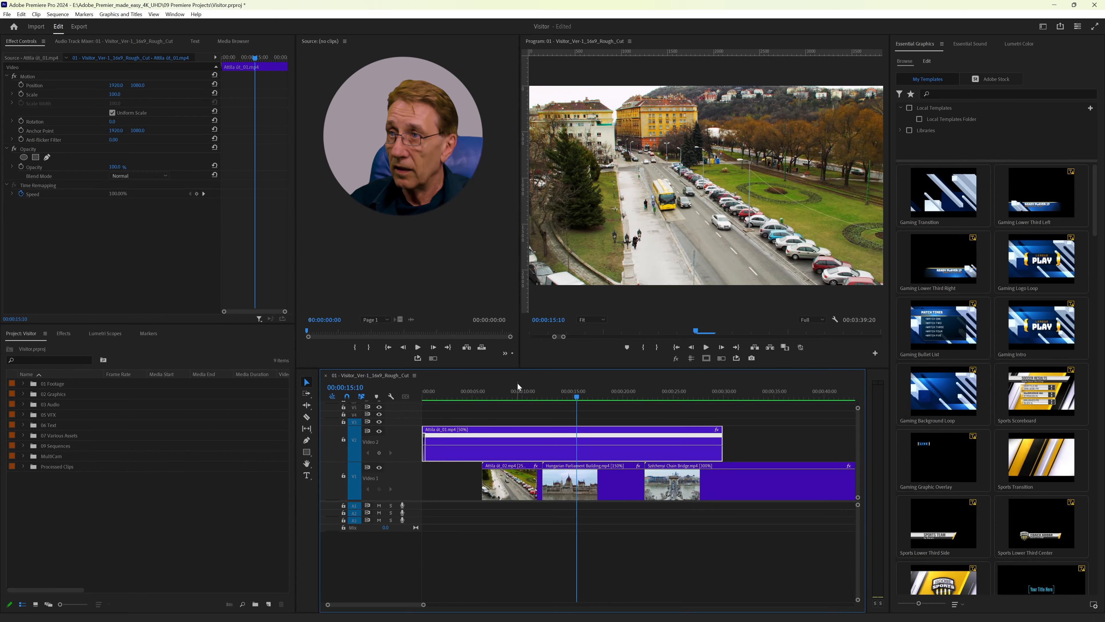
Step: Play the Optical Flow slow motion of the Attila út_01 clip from the beginning of the sequence
key("Home")
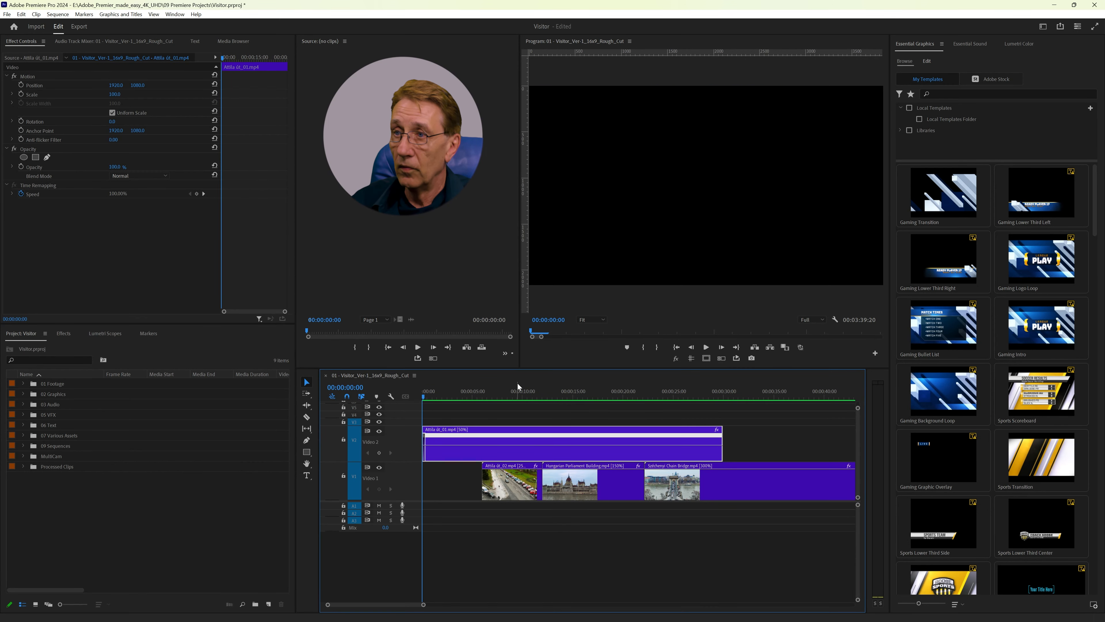
key("space")
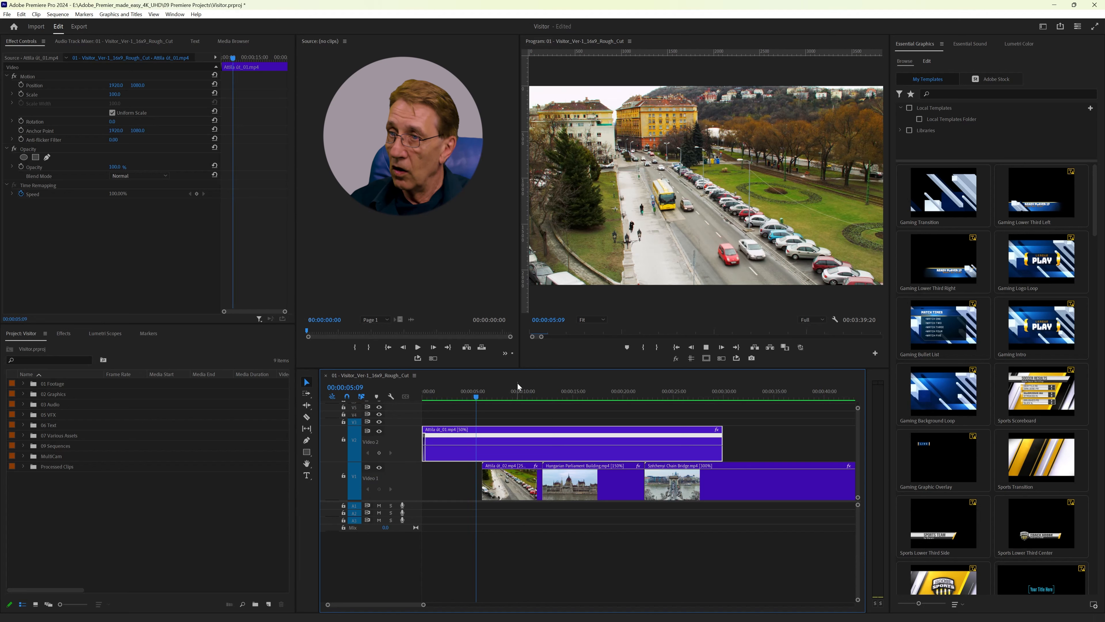
key("space")
Step: Set the Attila út_01 clip's speed to 250% and move it back down to the Video 1 track
key("ctrl+r")
type("2")
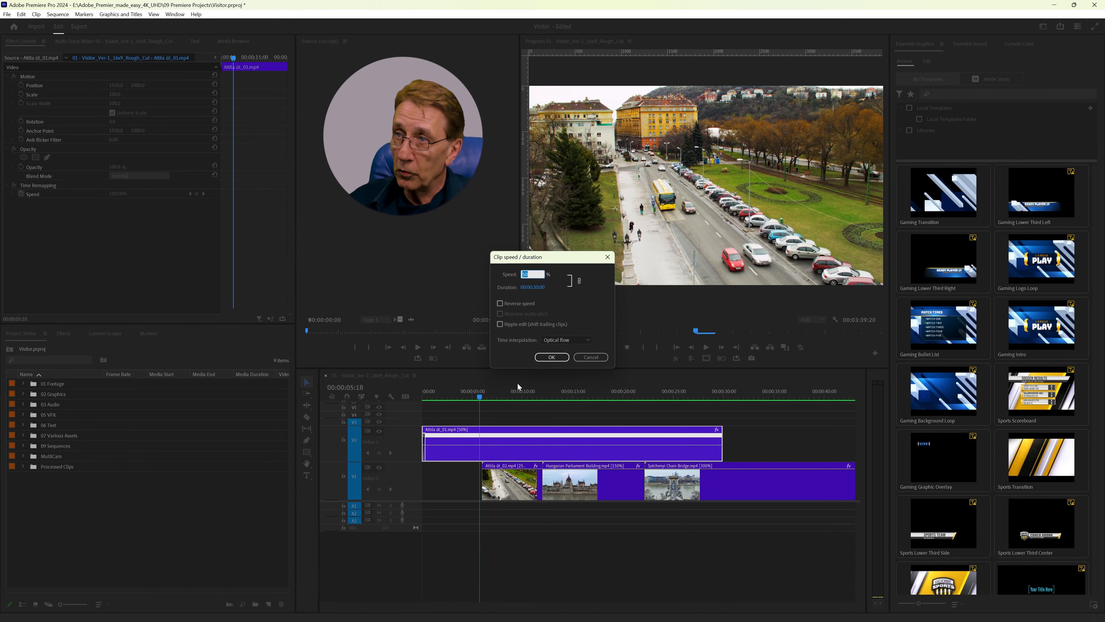
type("50")
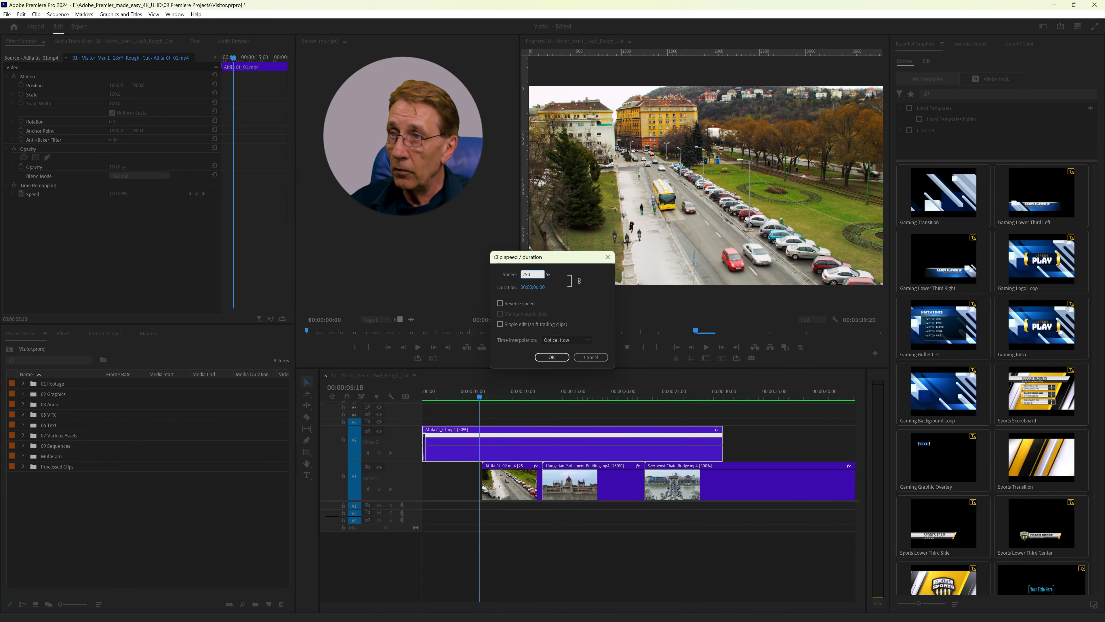
key("Return")
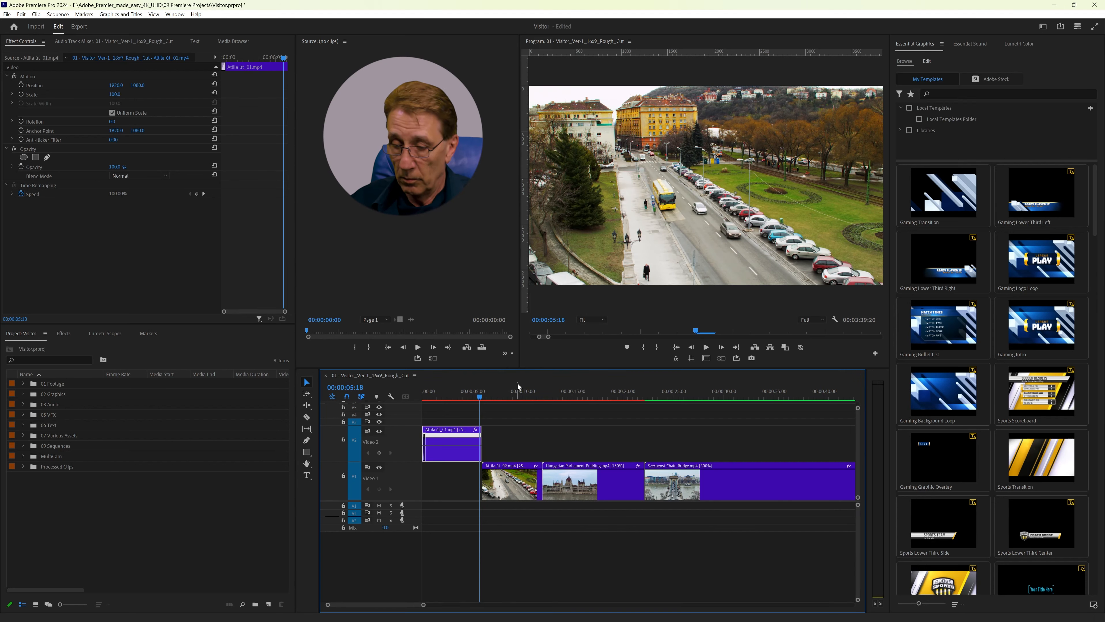
key("alt+Down")
left_click(505, 447)
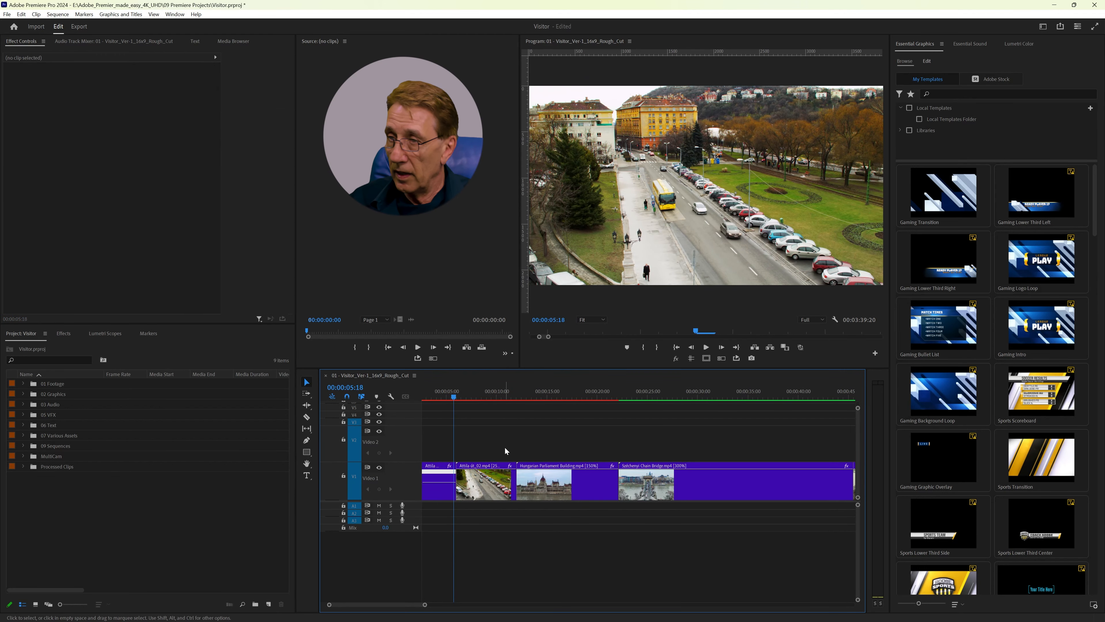
key("Home")
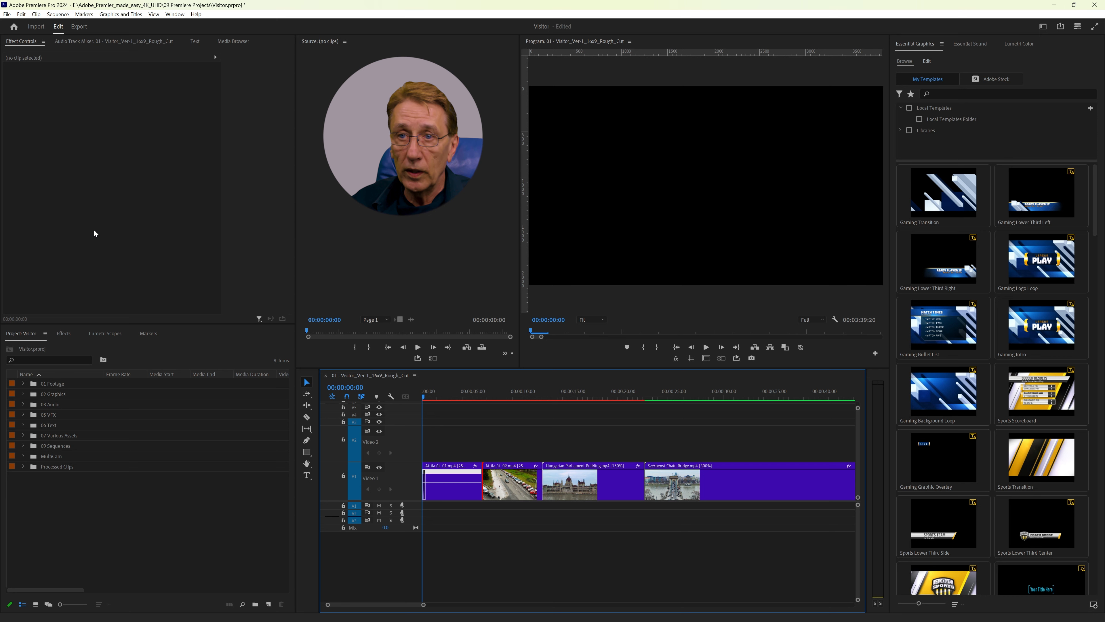
Step: Show the Dissolve group of the video transitions in Effects
left_click(63, 333)
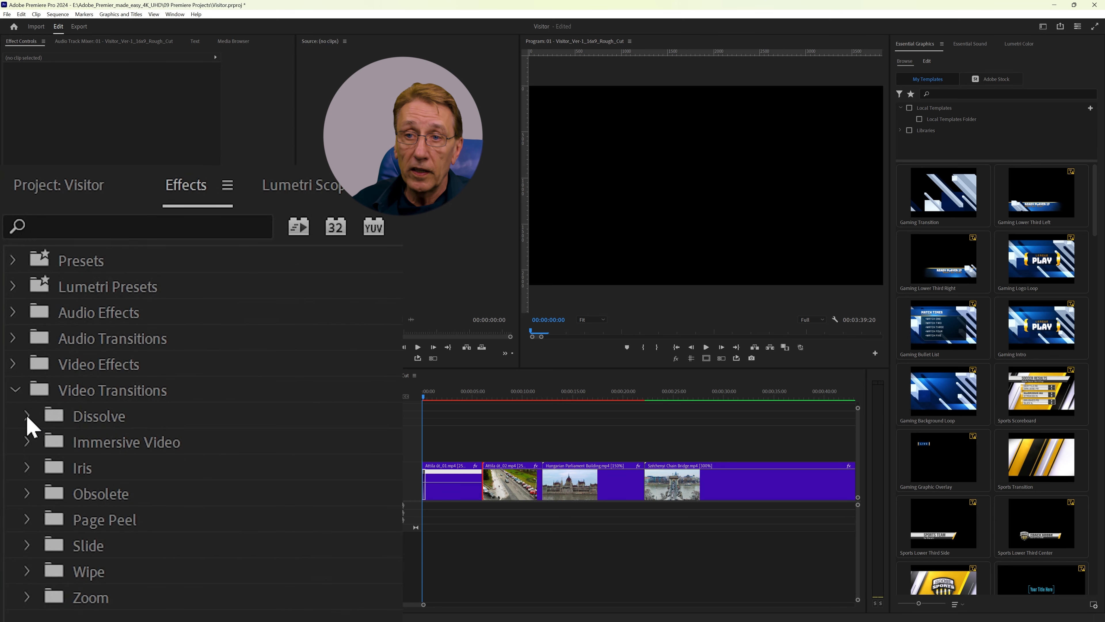
left_click(27, 416)
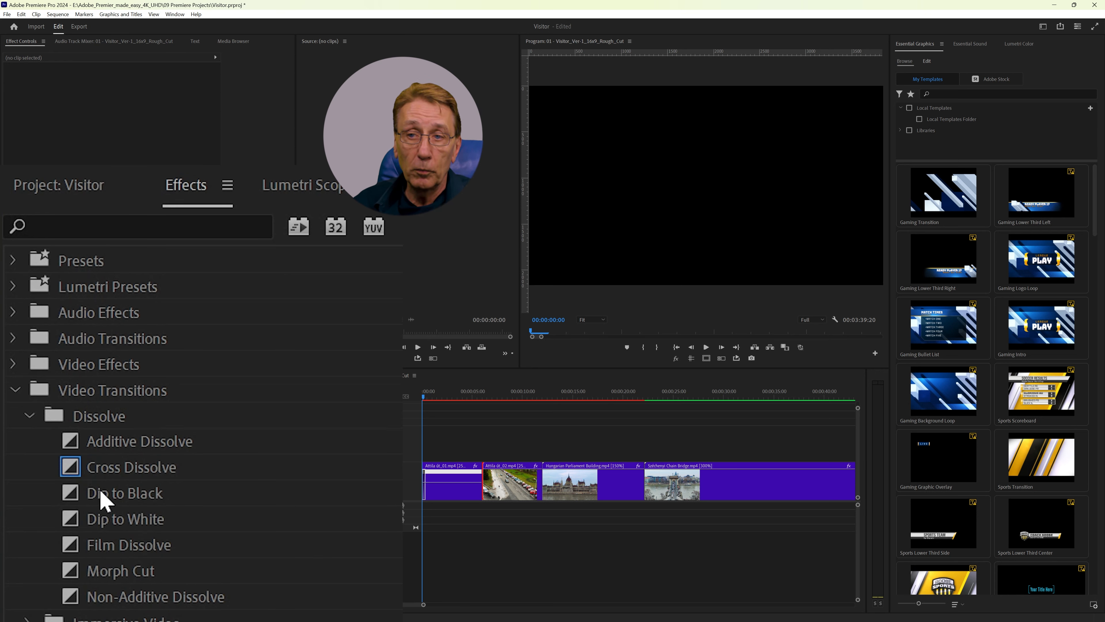
Step: Set Dip to Black as the default transition and make Cross Dissolve the default again
right_click(104, 501)
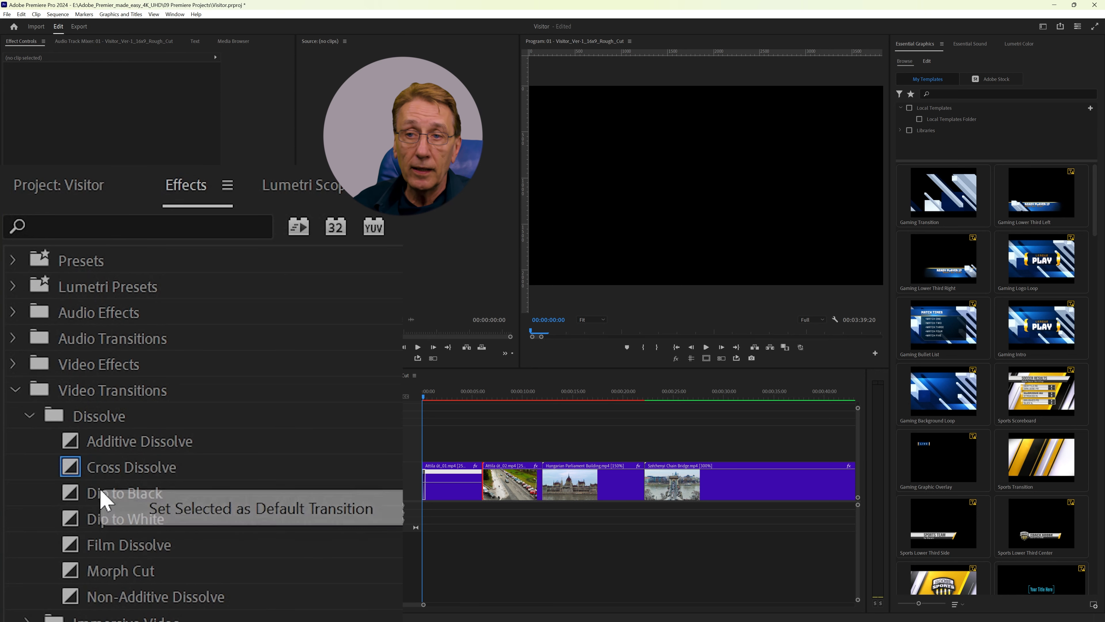
left_click(212, 509)
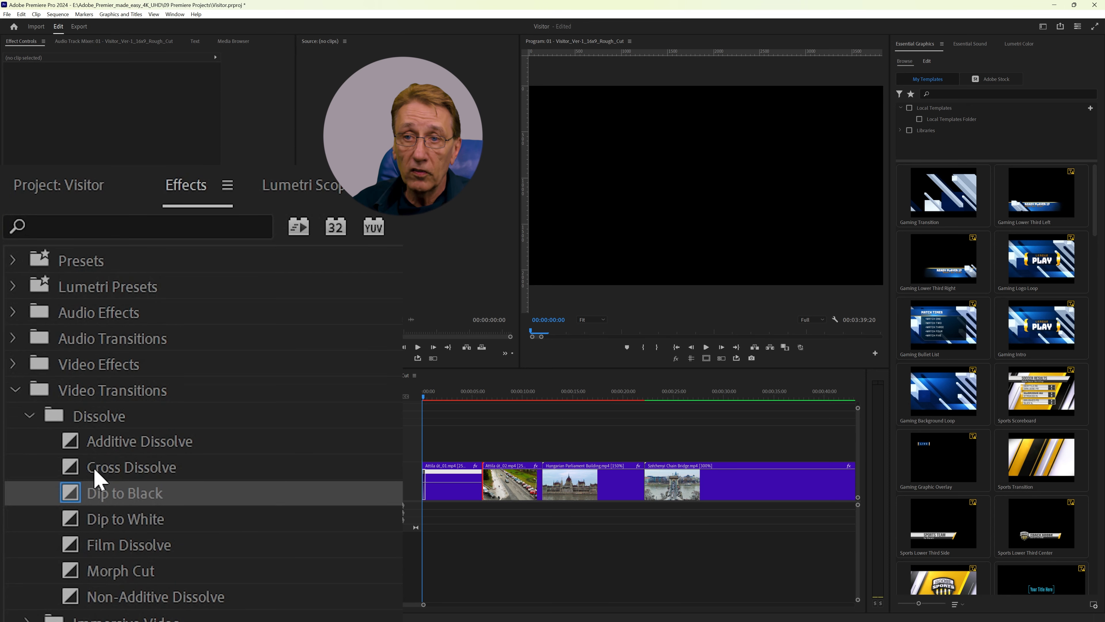
left_click(87, 466)
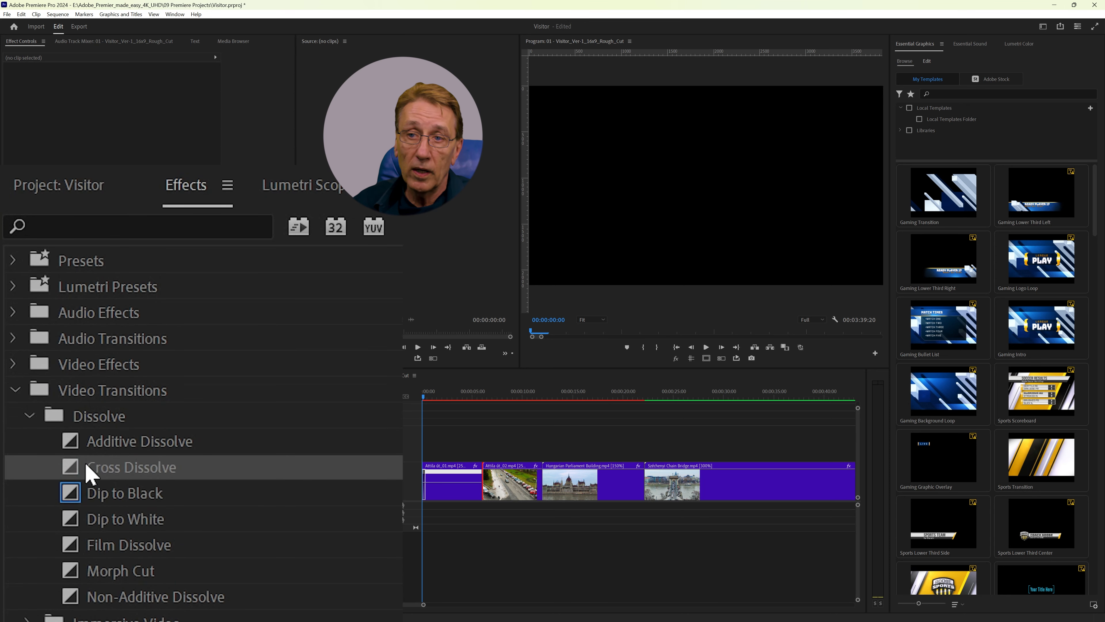
right_click(87, 466)
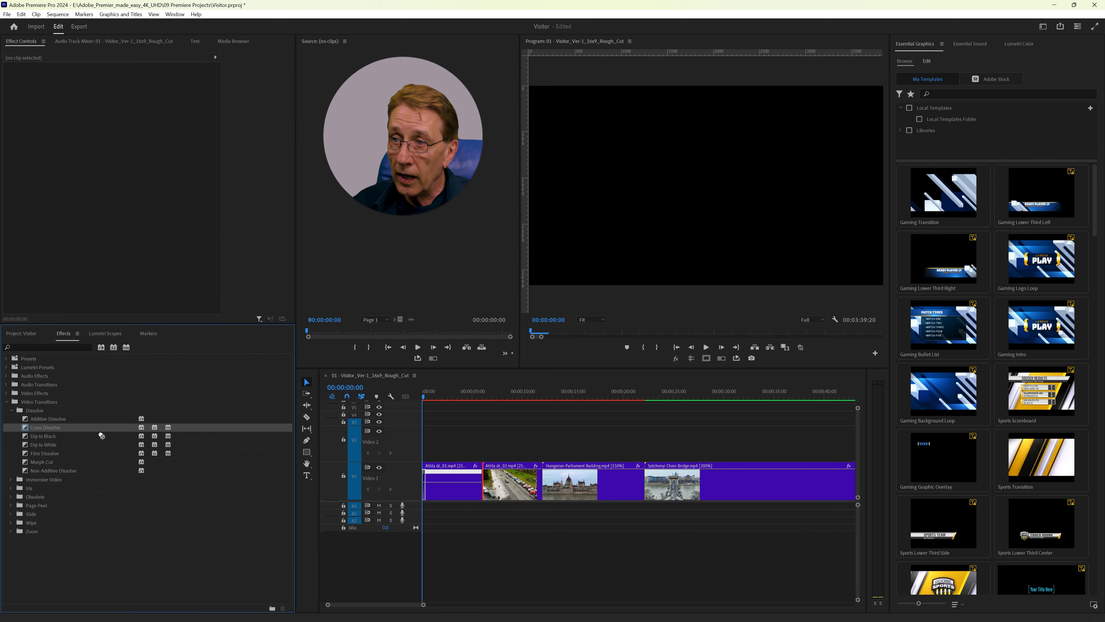
Step: Apply a Cross Dissolve at the cut between the Attila út_01 and Attila út_02 clips
left_click_drag(101, 436, 482, 483)
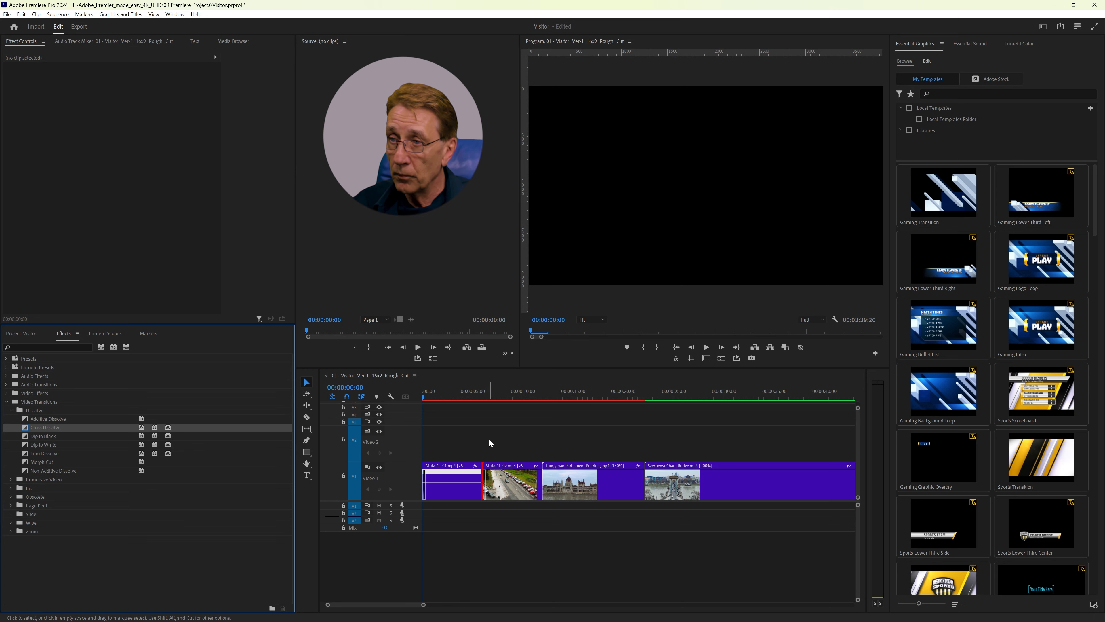
left_click(496, 396)
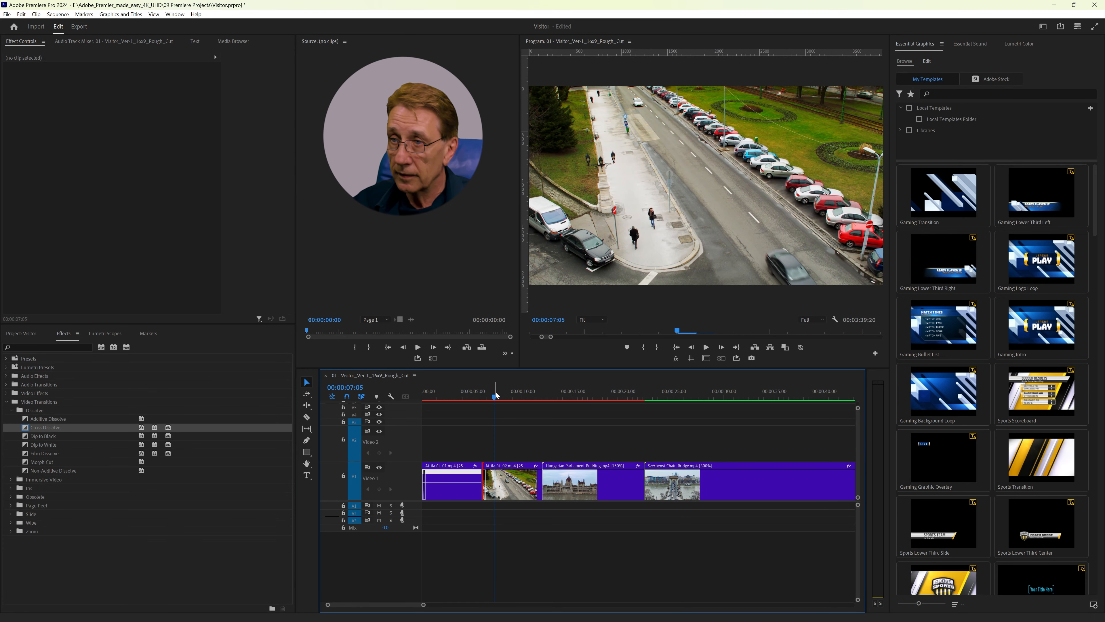
key("Up")
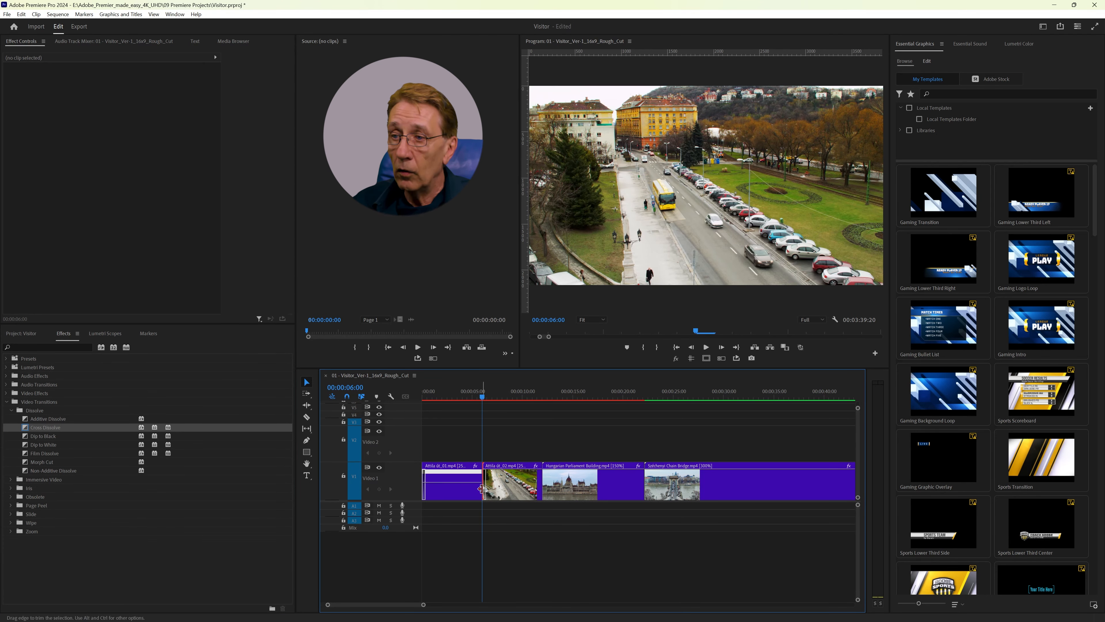
key("=")
key("=")
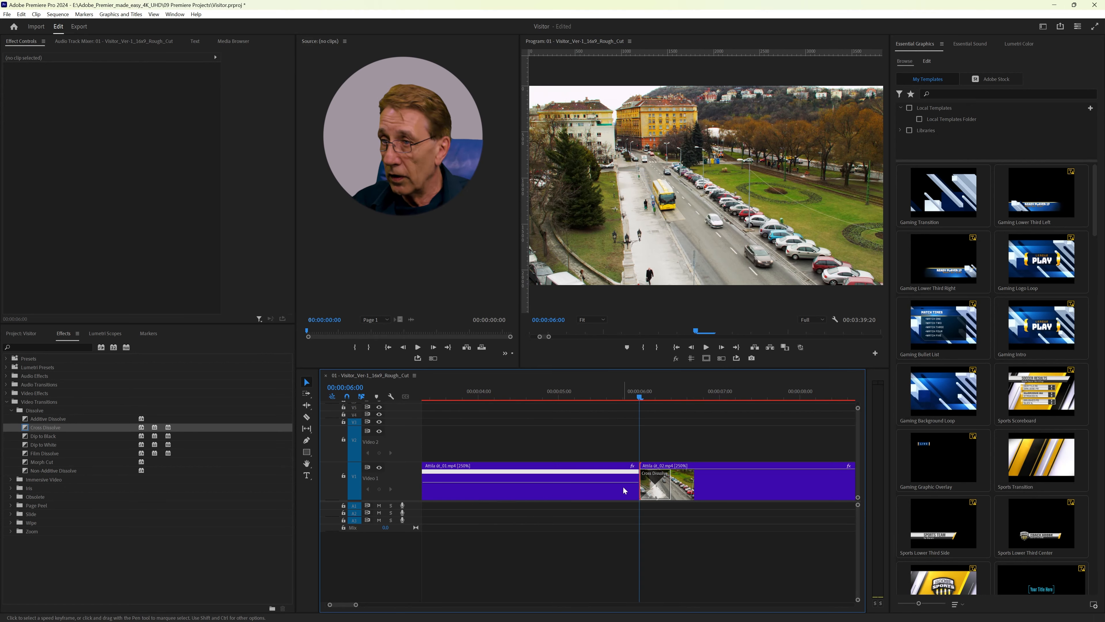
Step: Centre the Cross Dissolve on the cut between the two Attila út clips and scrub through it
left_click(652, 487)
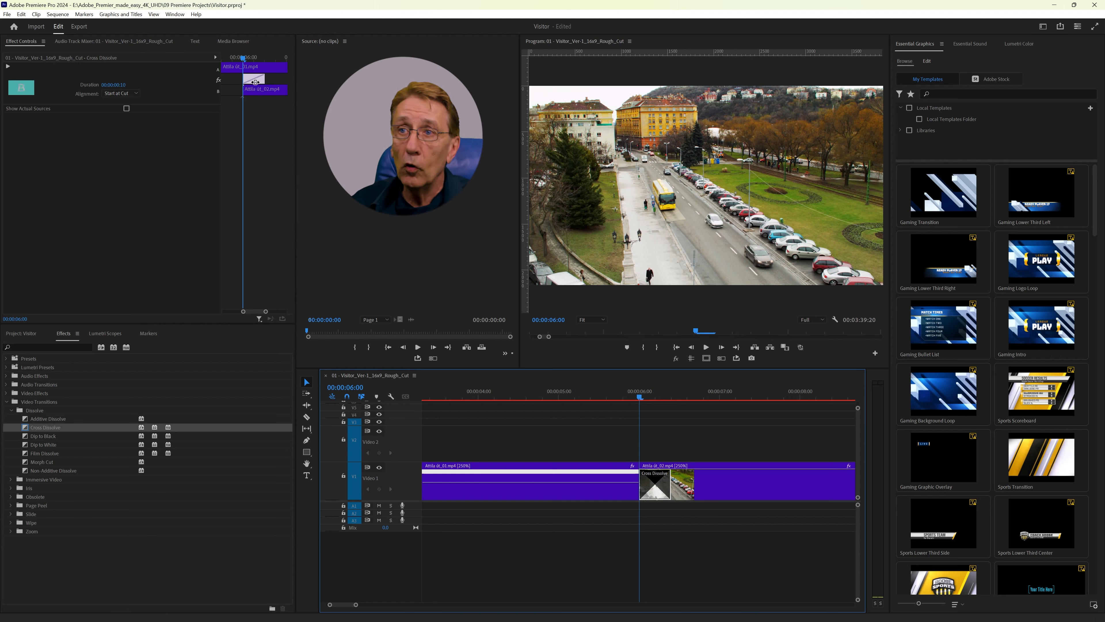
left_click_drag(254, 77, 241, 77)
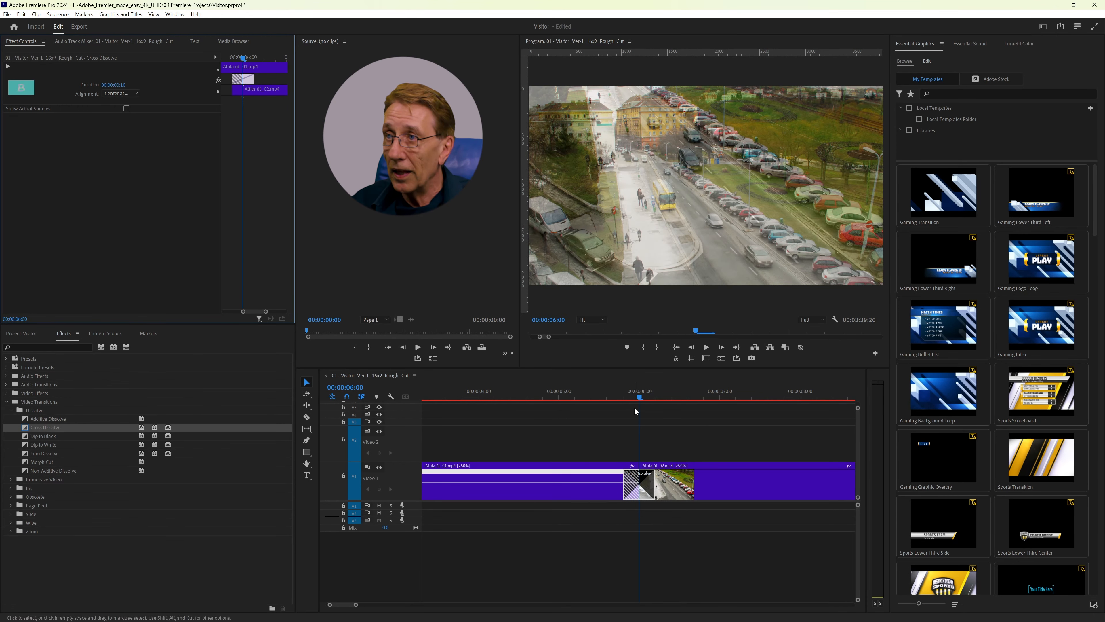
mouse_move(639, 397)
left_mouse_down()
mouse_move(613, 397)
mouse_move(673, 407)
mouse_move(641, 404)
left_mouse_up()
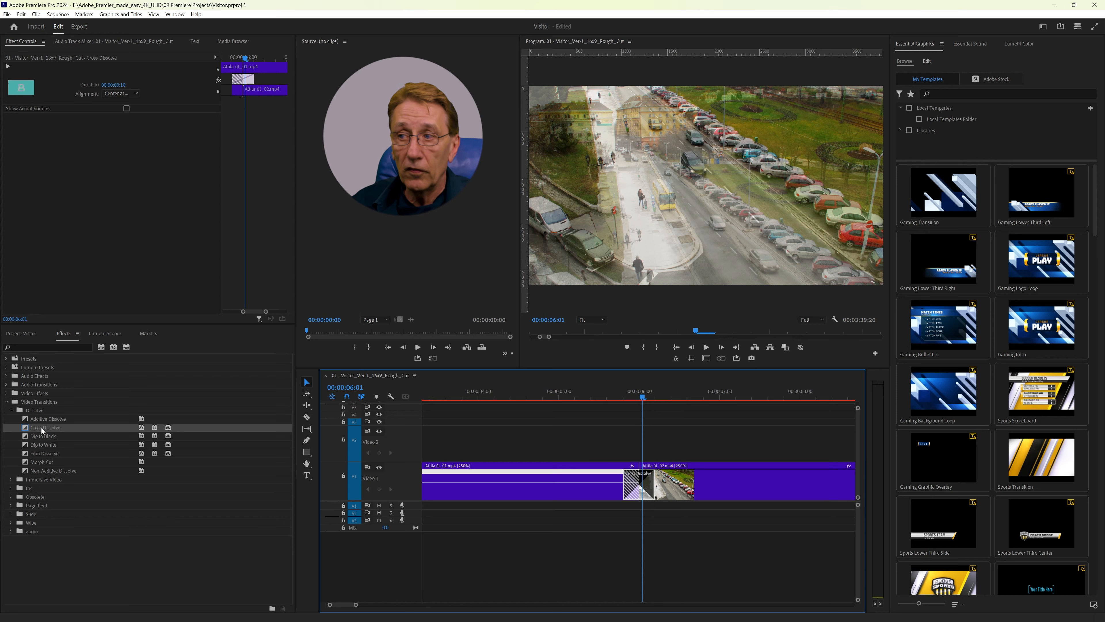
Step: Add the default transition at the cut between Attila út_02 and Hungarian Parliament Building, centre it on the cut and preview it
left_click(653, 454)
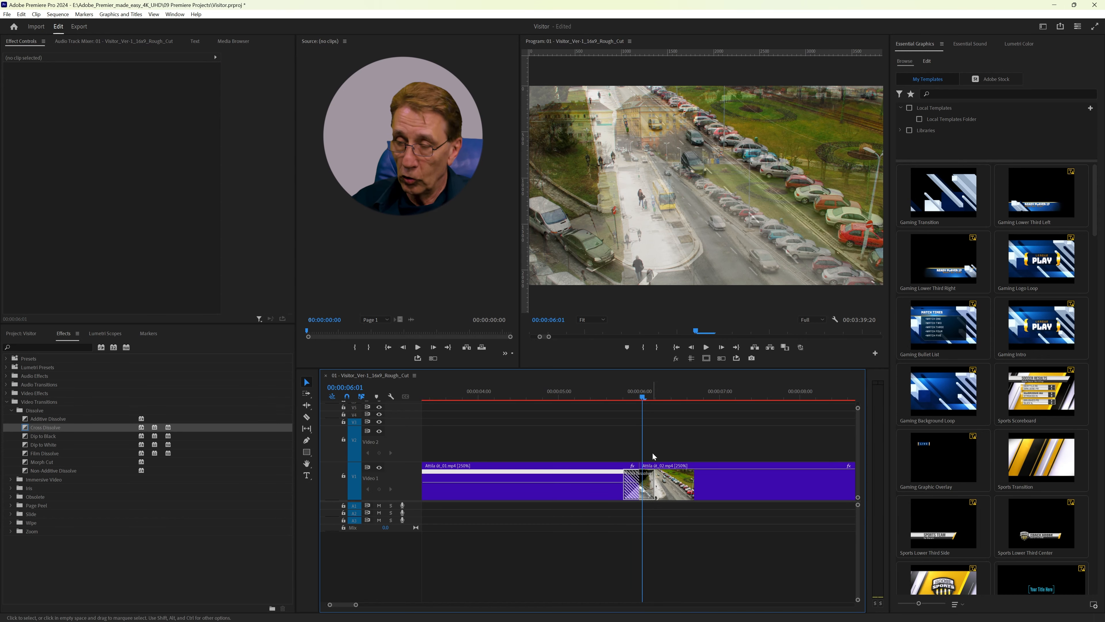
key("Down")
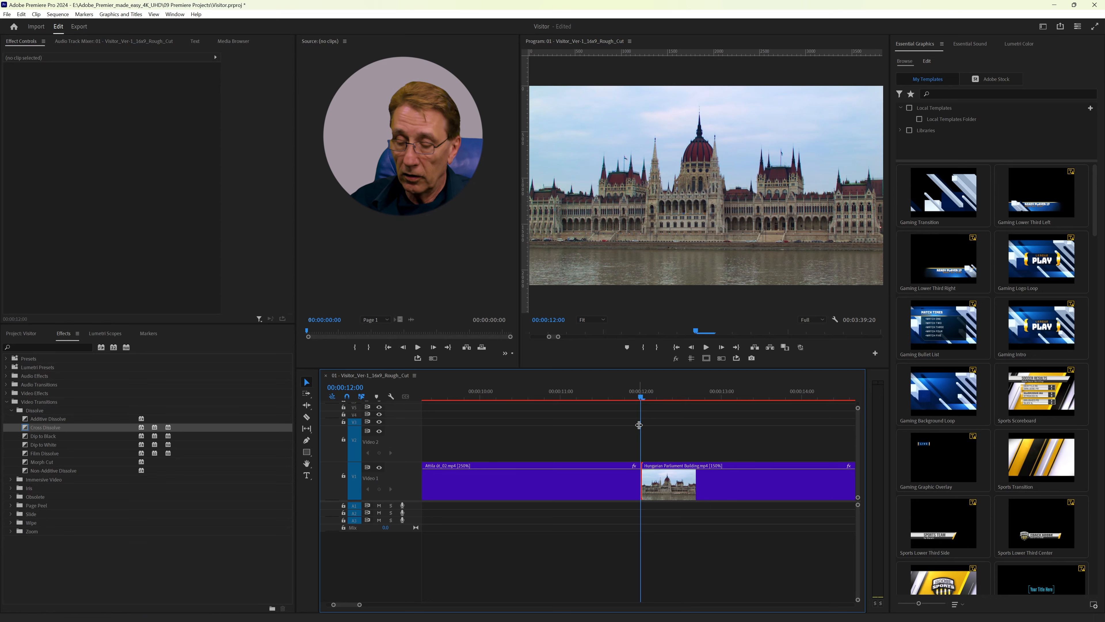
key("ctrl+d")
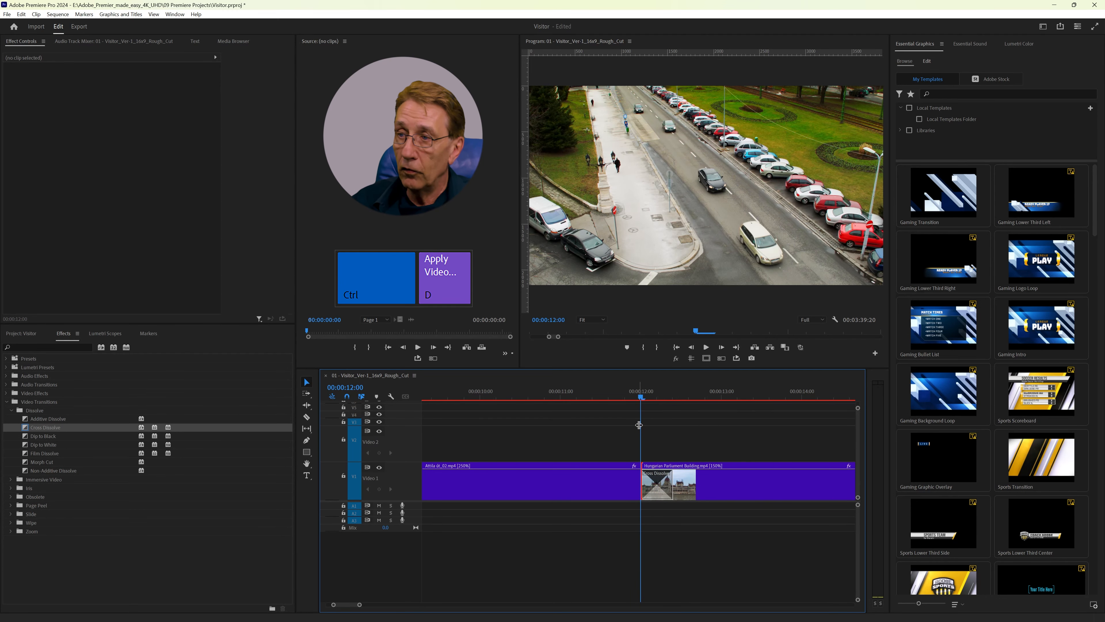
left_click(657, 487)
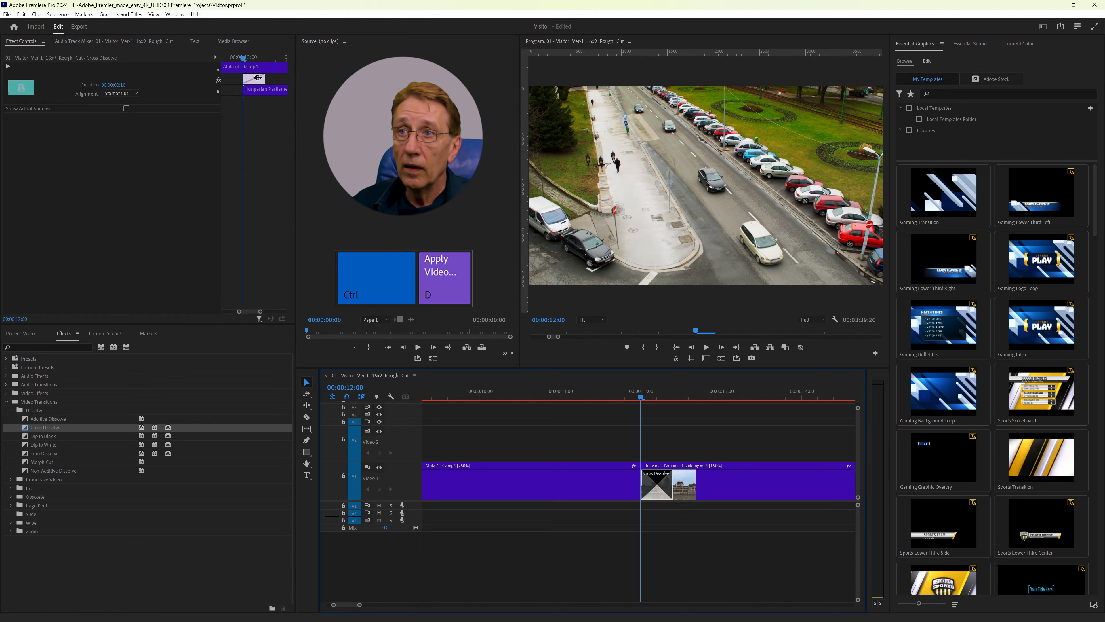
left_click_drag(257, 77, 247, 78)
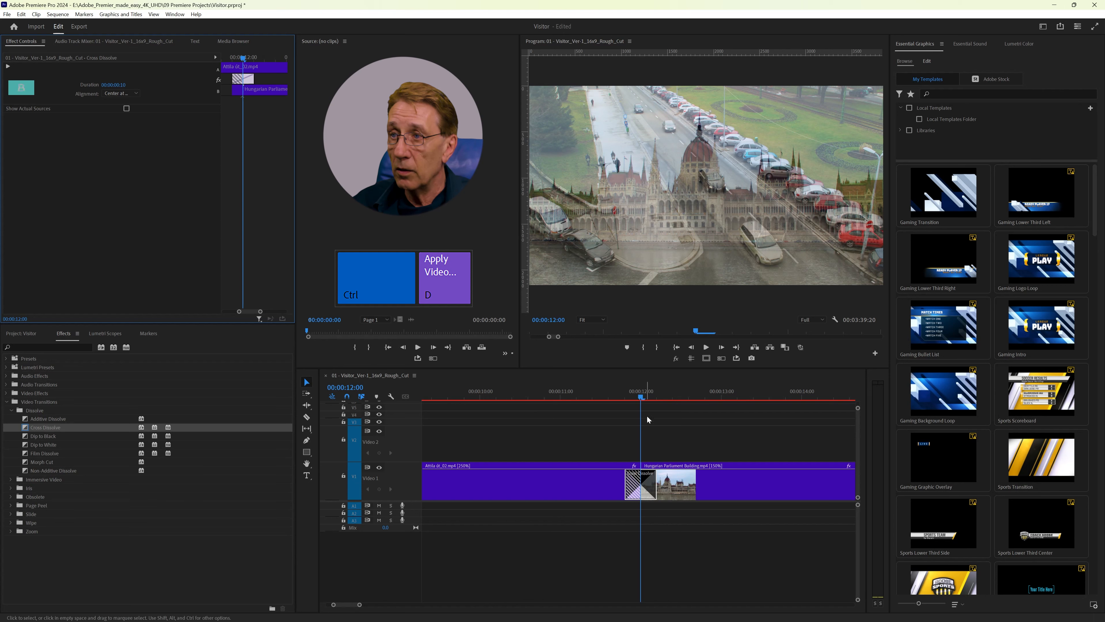
left_click_drag(642, 396, 667, 400)
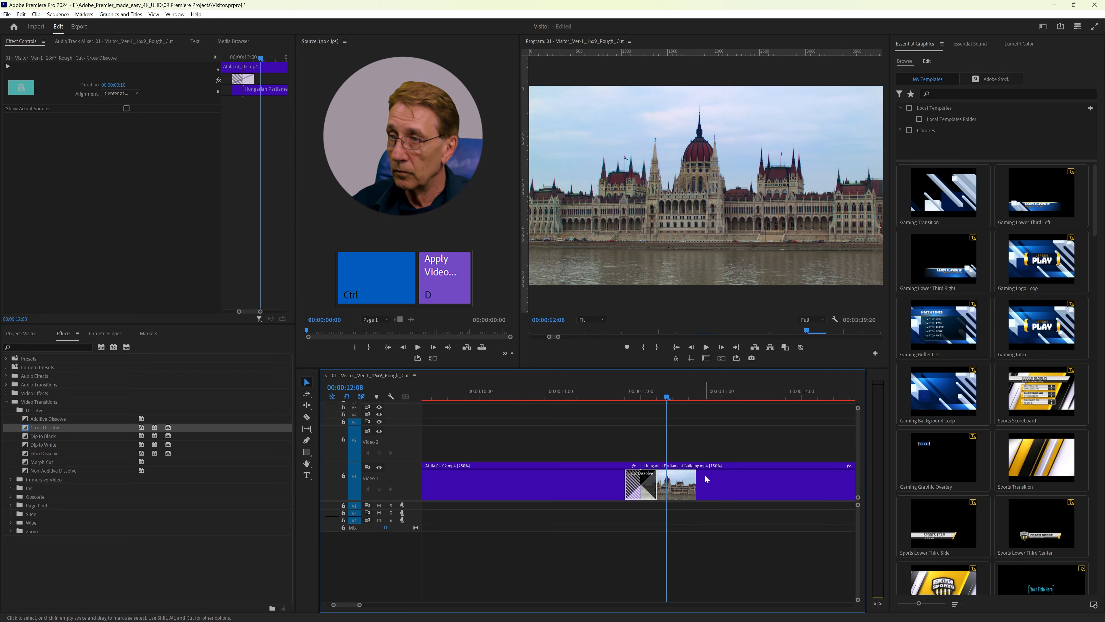
Step: Add the default transition at the cut between Hungarian Parliament Building and Széchenyi Chain Bridge and align it Center at Cut
key("Down")
left_click(638, 485)
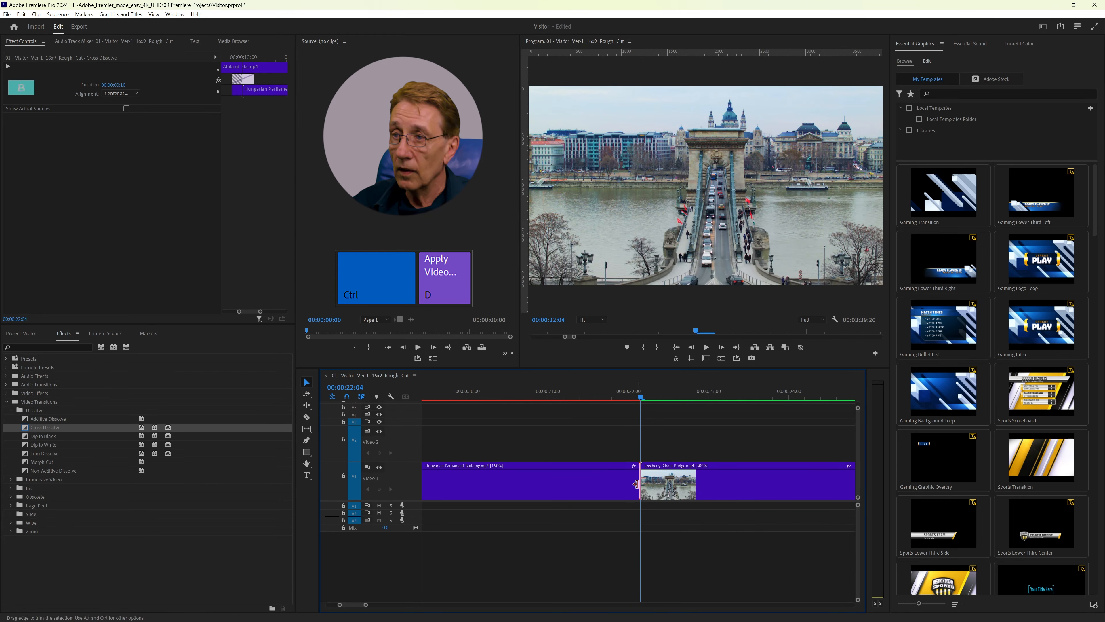
key("ctrl+d")
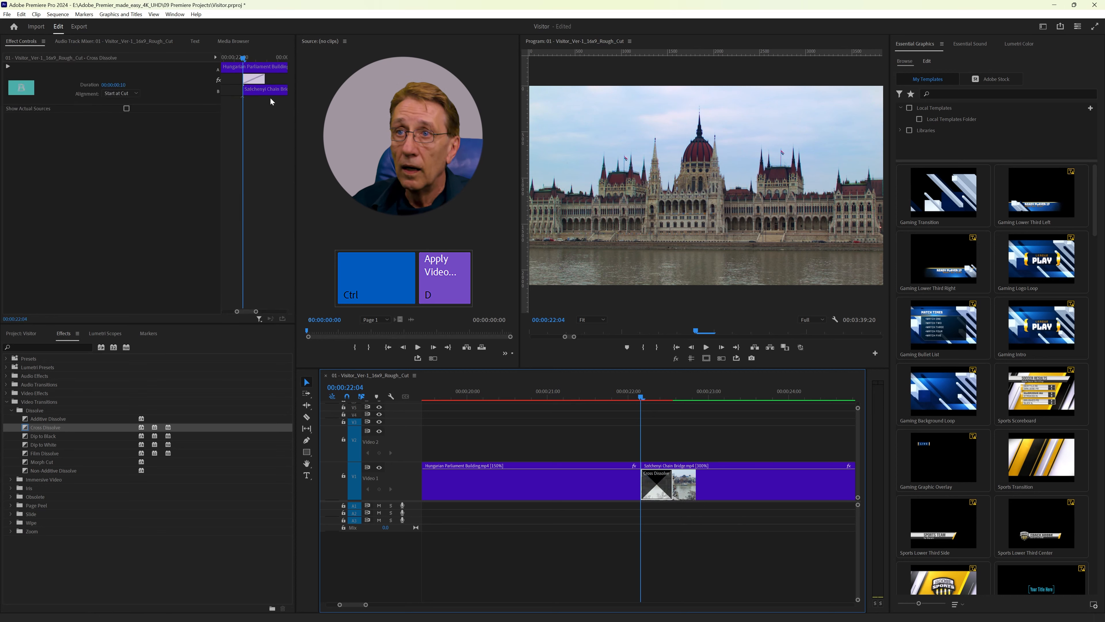
left_click(130, 93)
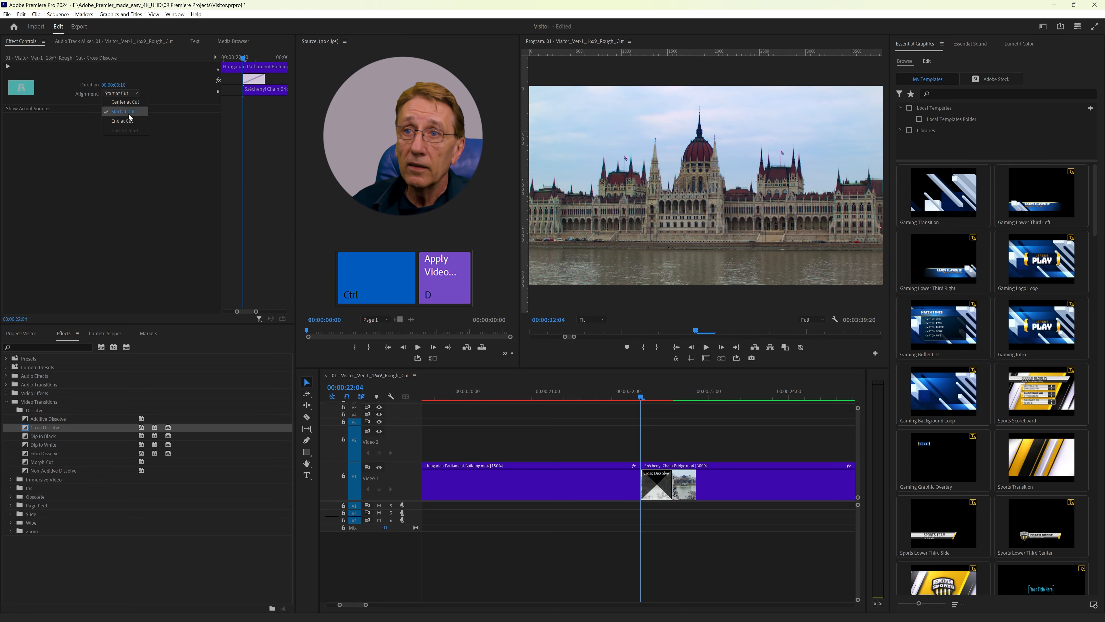
left_click(130, 102)
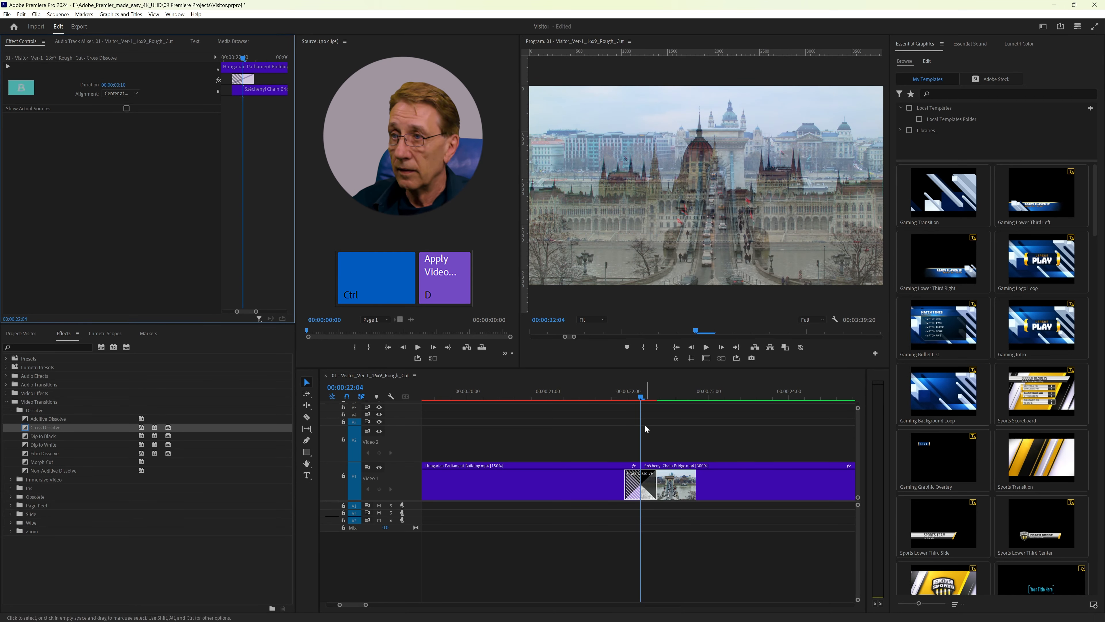
Step: Add the default transition at the cut between Széchenyi Chain Bridge and Szabadság Bridge and at the cut between the two Szabadság Bridge clips
left_click(647, 425)
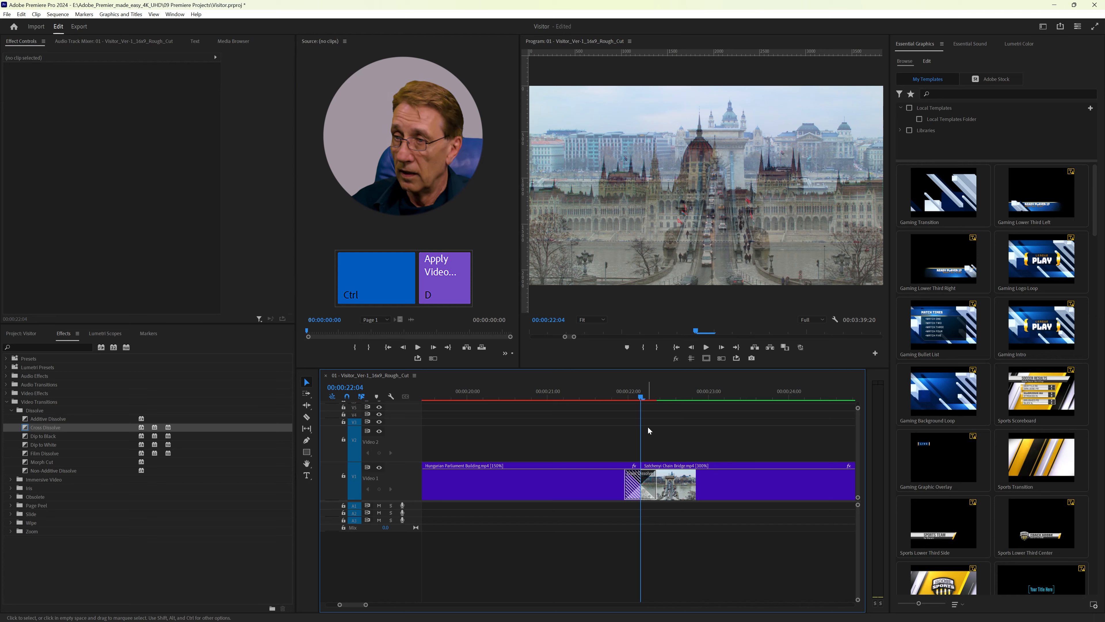
key("Down")
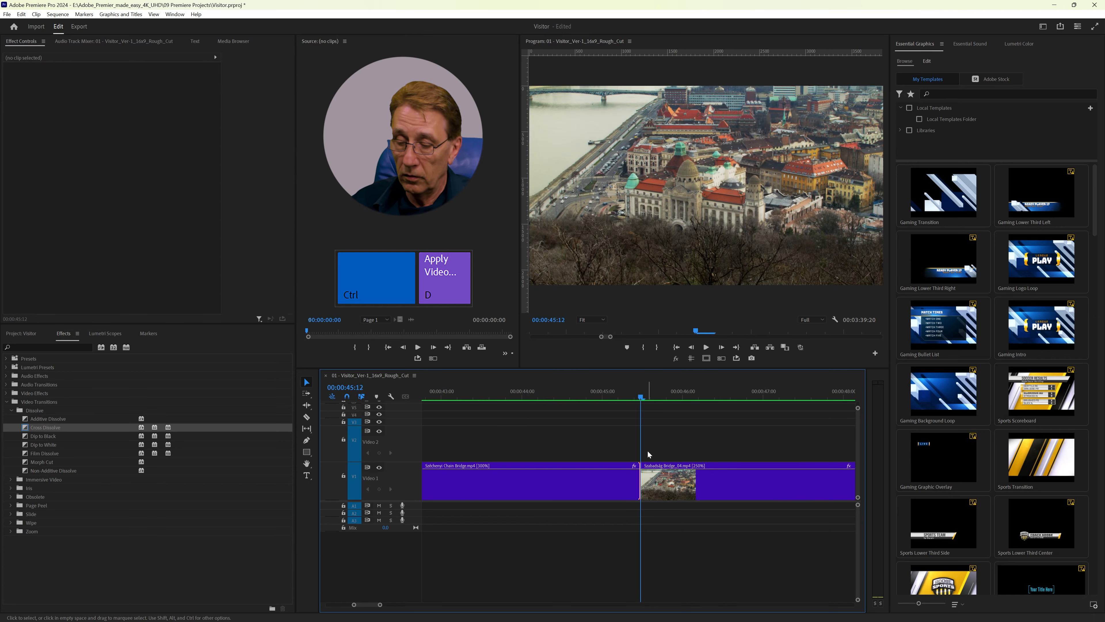
key("ctrl+d")
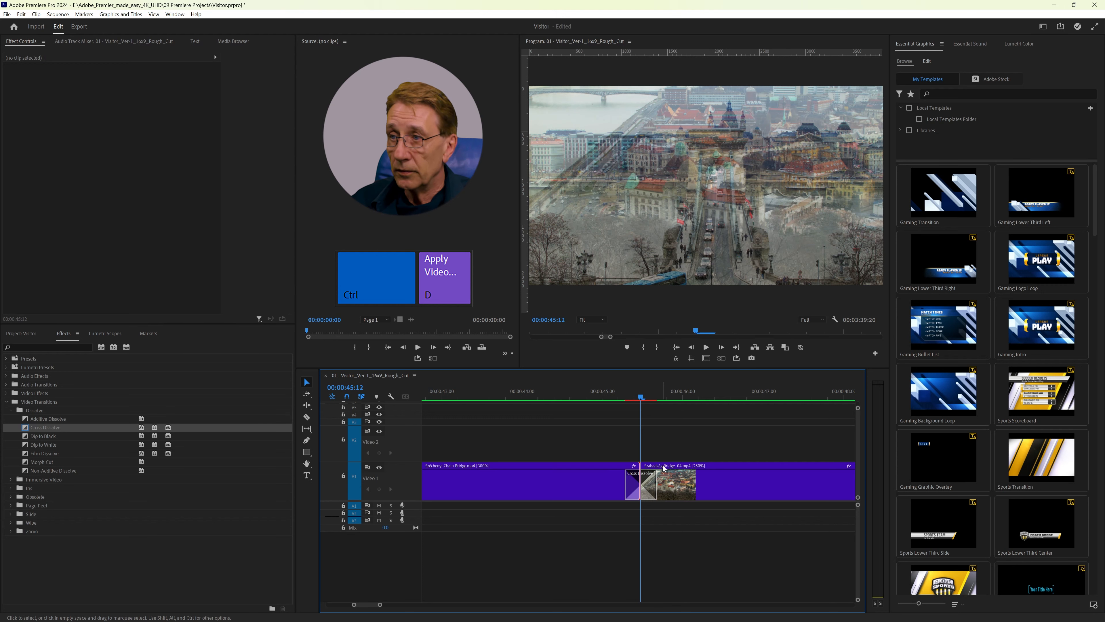
key("Down")
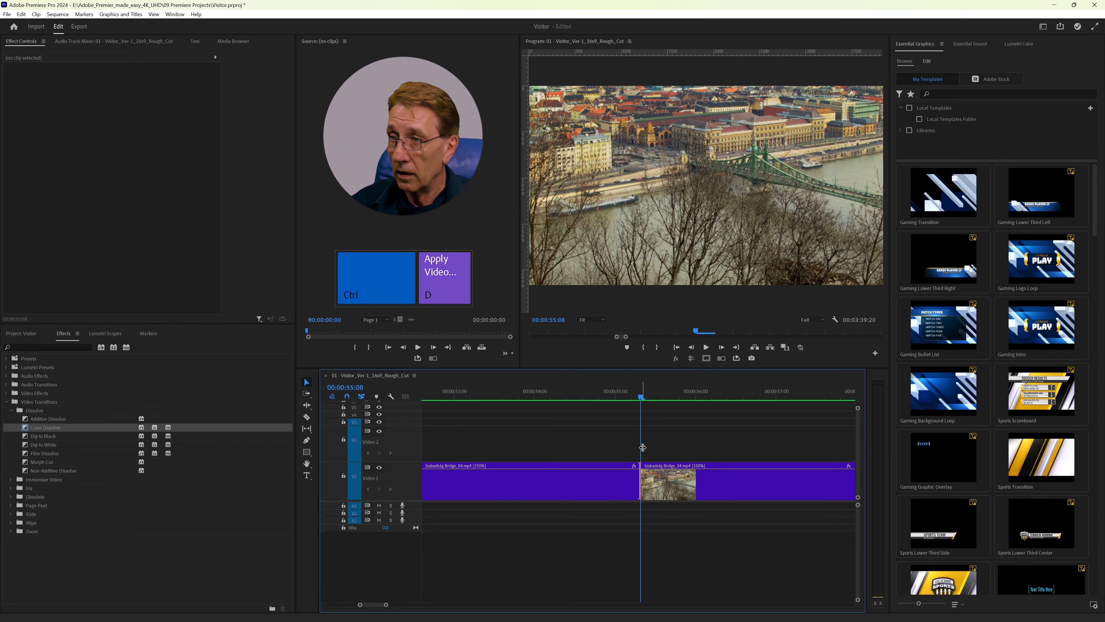
key("ctrl+d")
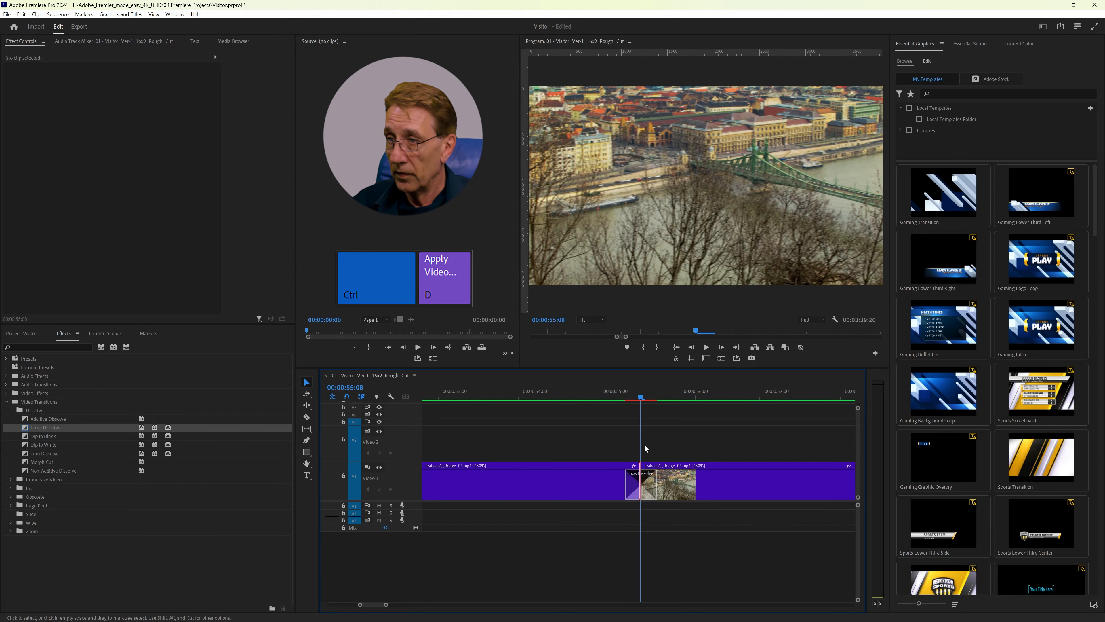
Step: Delete the Cross Dissolve at the end of the last Szabadság Bridge clip, before Scene 5, and the one at the start of Attila út_01
key("Down")
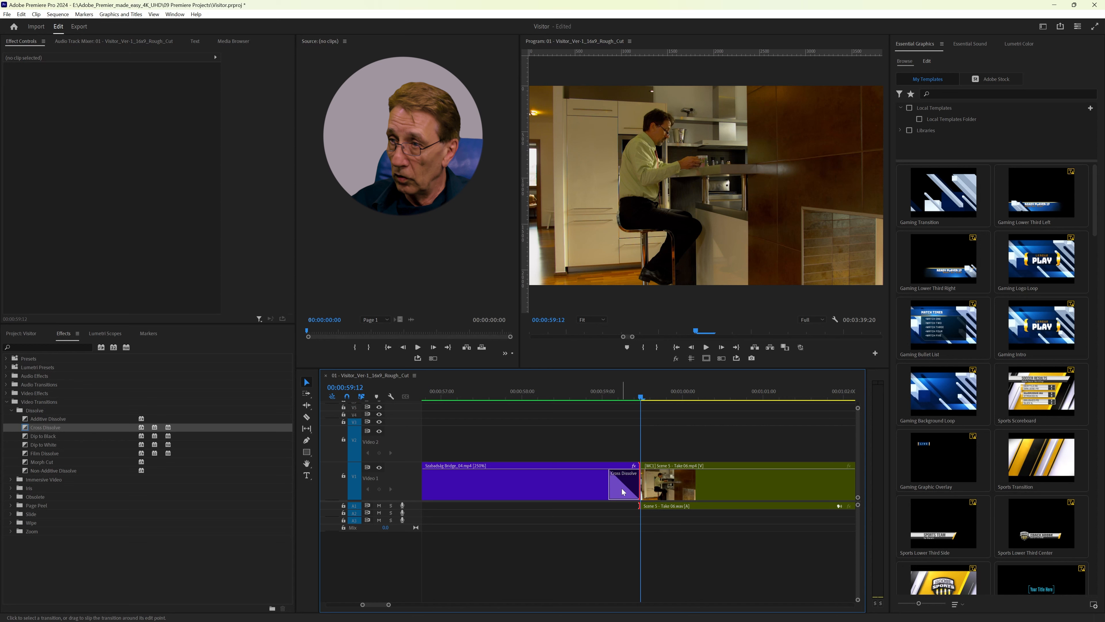
mouse_move(622, 485)
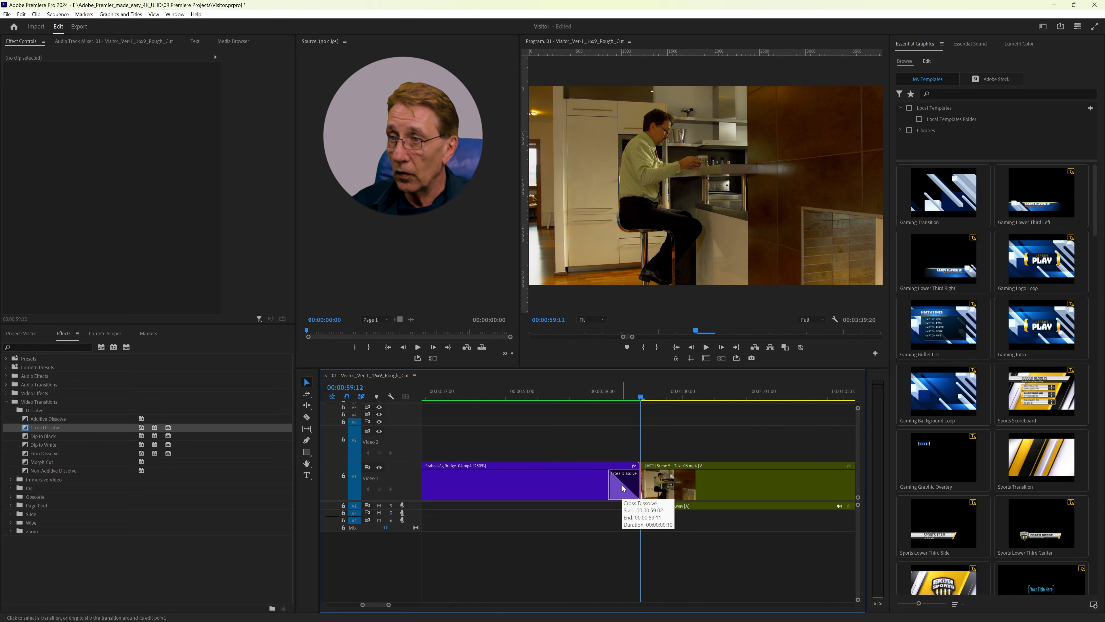
left_click(622, 485)
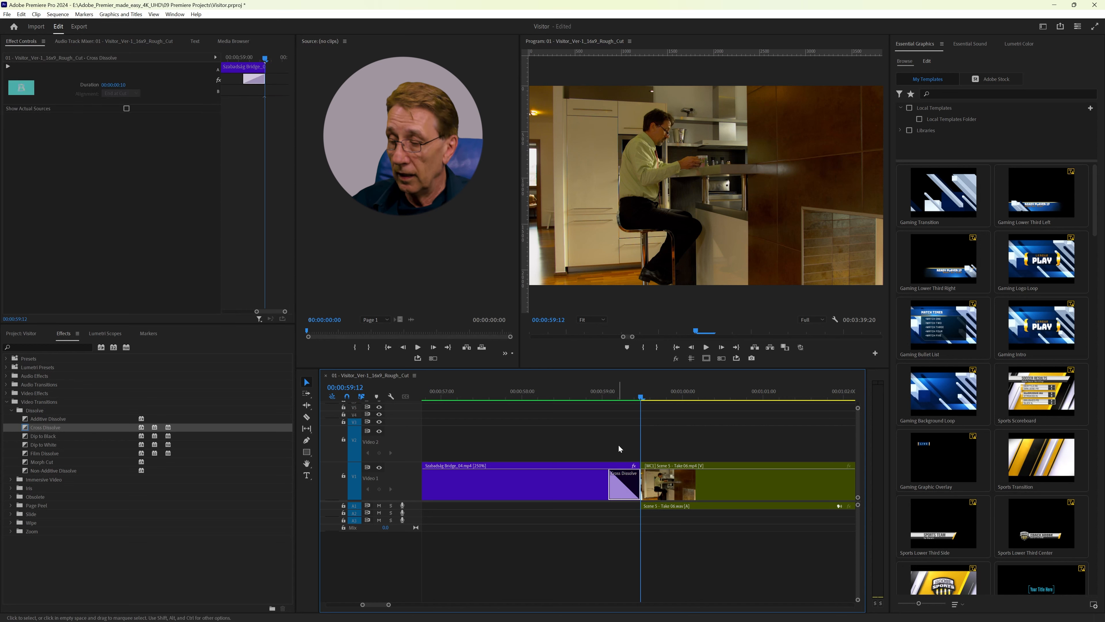
key("Delete")
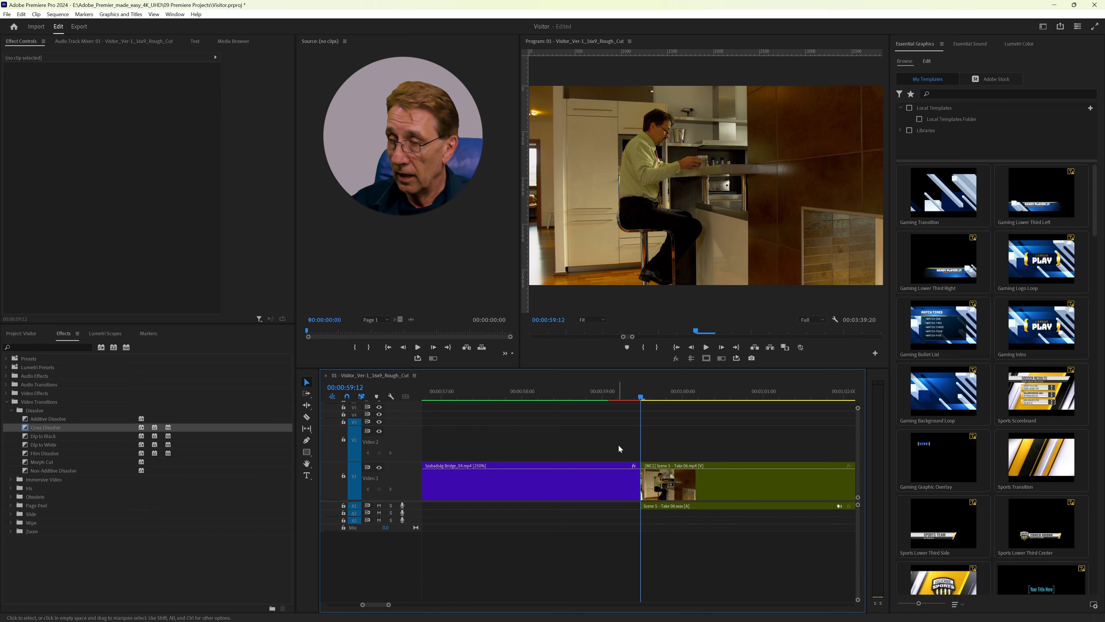
key("Home")
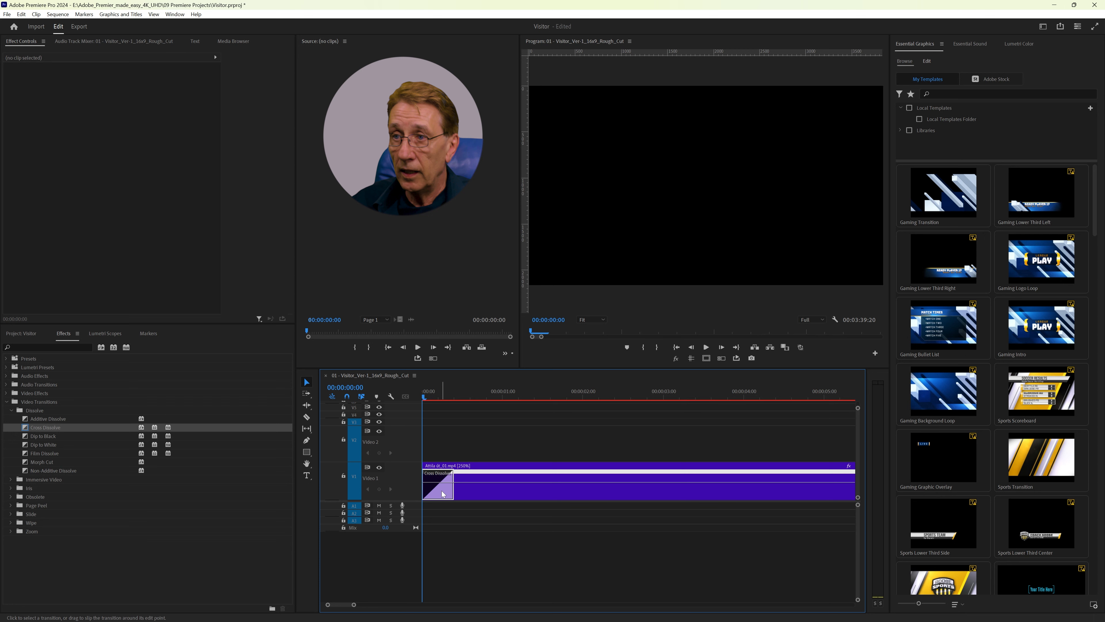
left_click(442, 491)
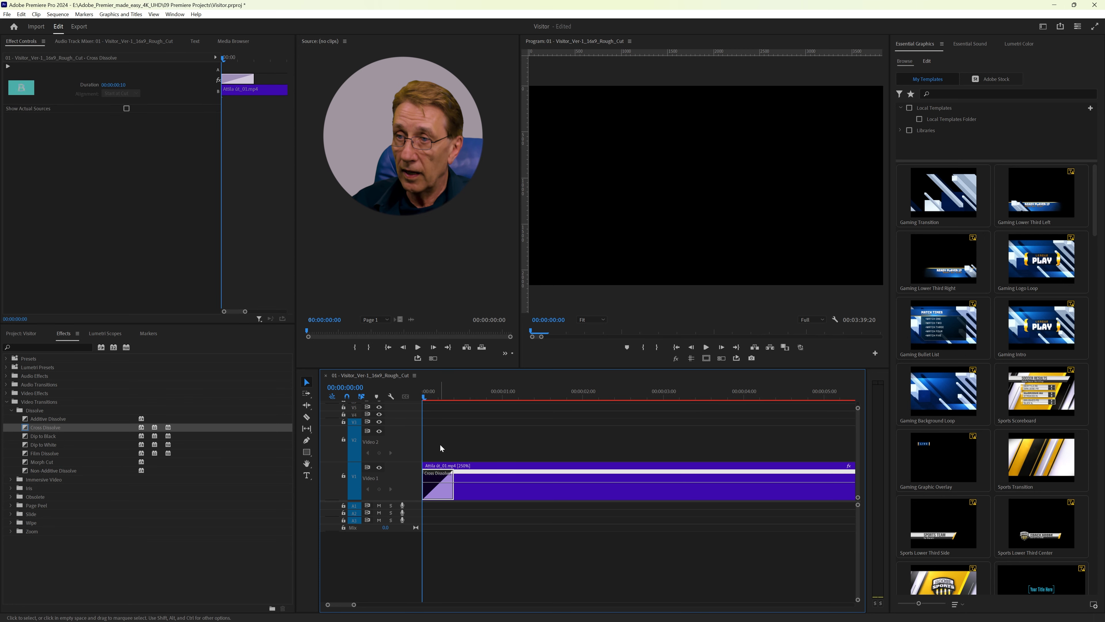
key("Delete")
Step: Nest all the city clips before Scene 5 into one nested sequence named B-Roll x
key("Down")
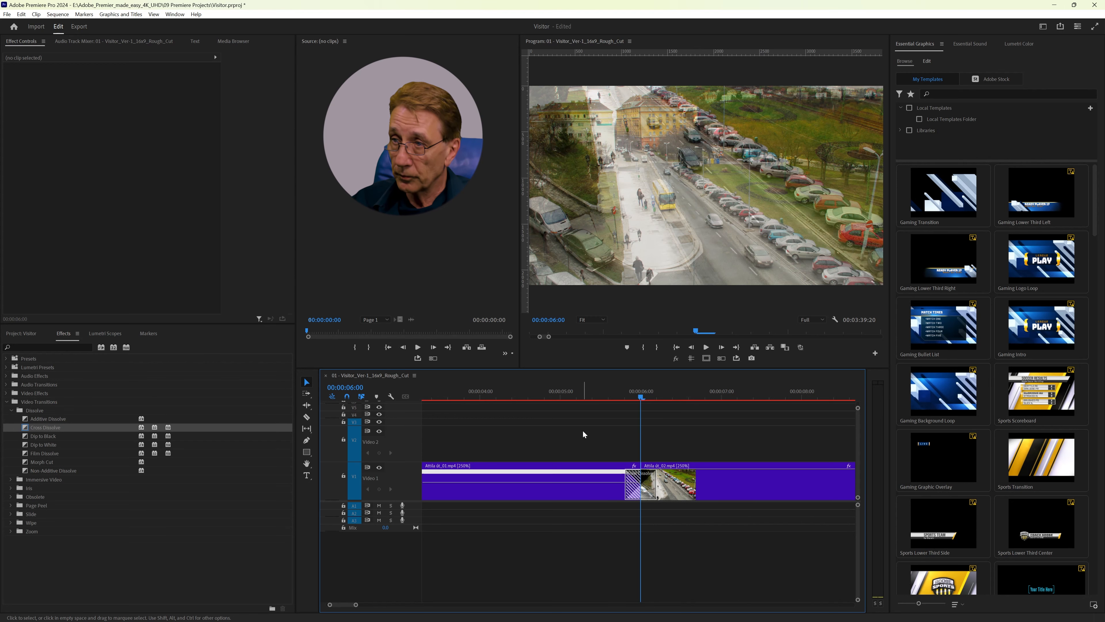
key("backslash")
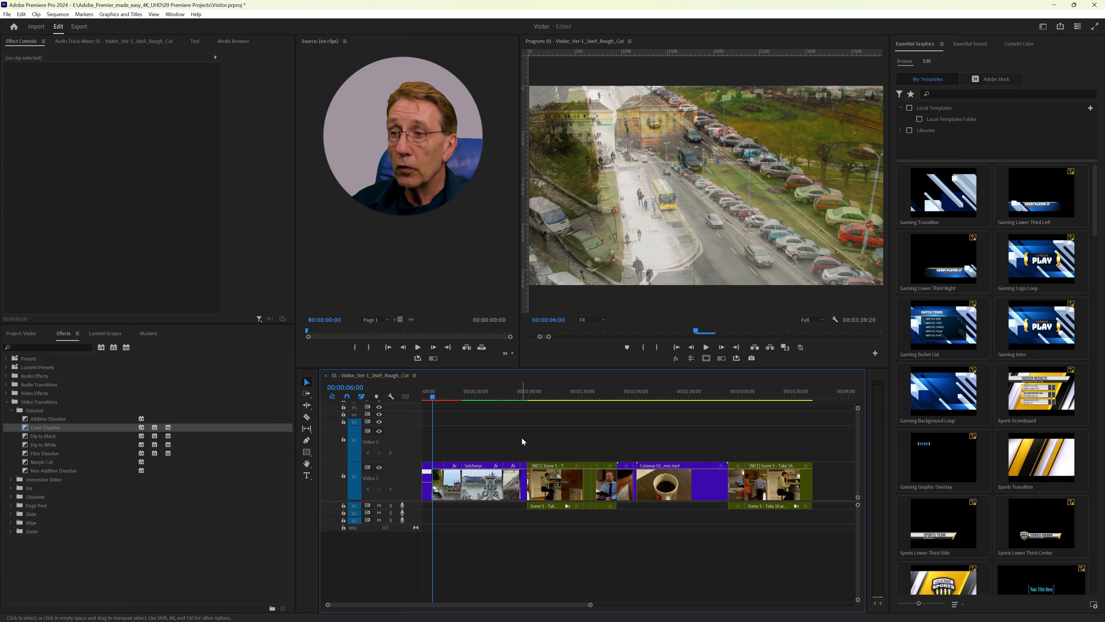
left_click_drag(522, 441, 426, 519)
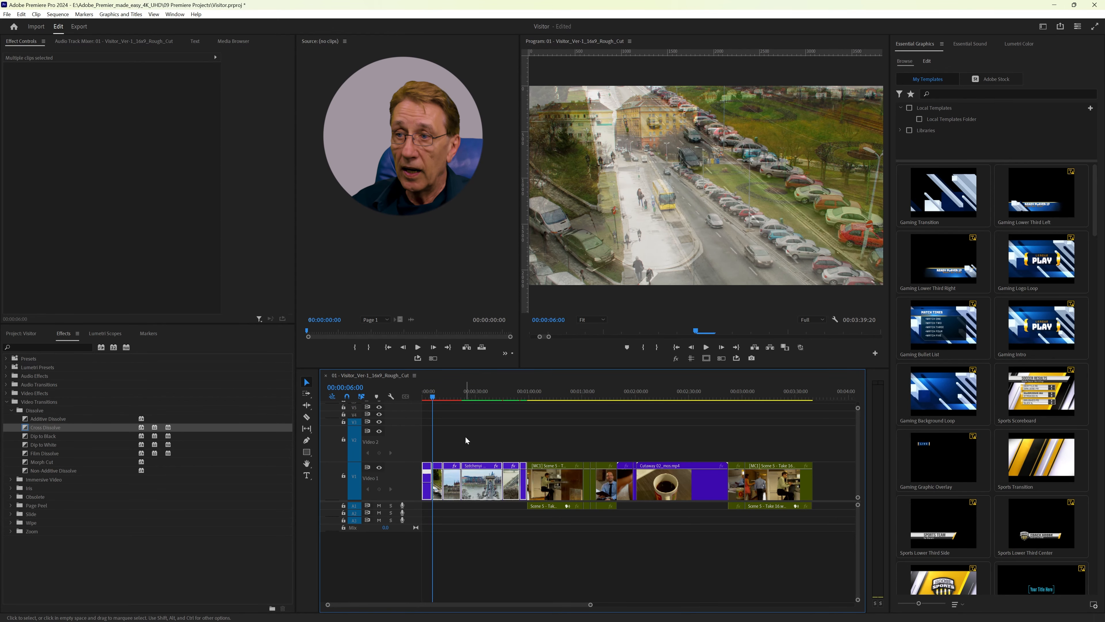
right_click(466, 480)
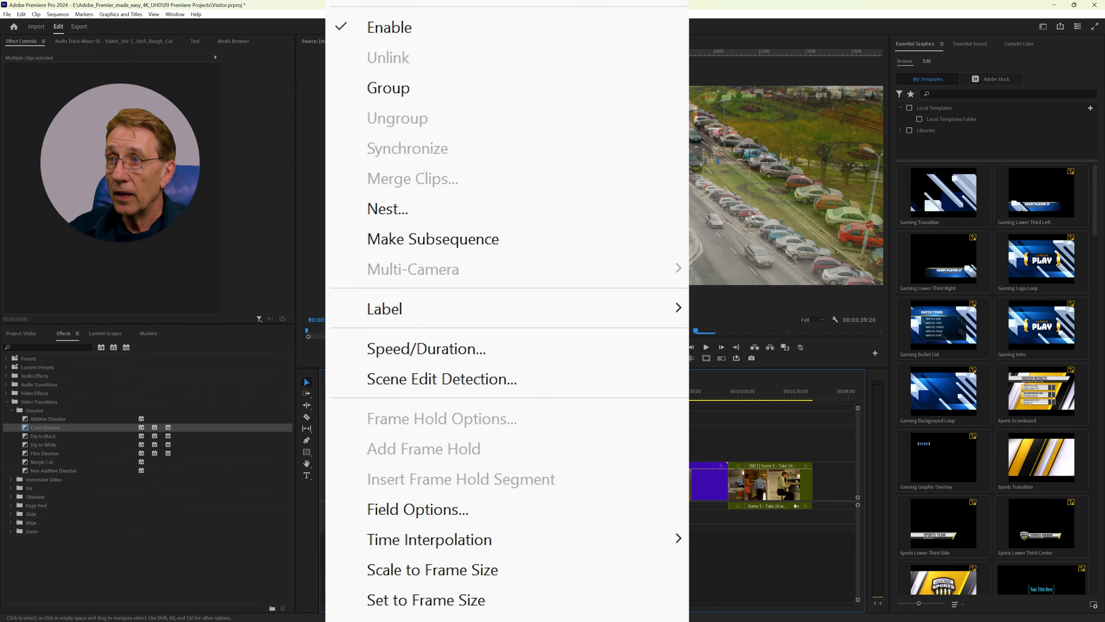
left_click(433, 209)
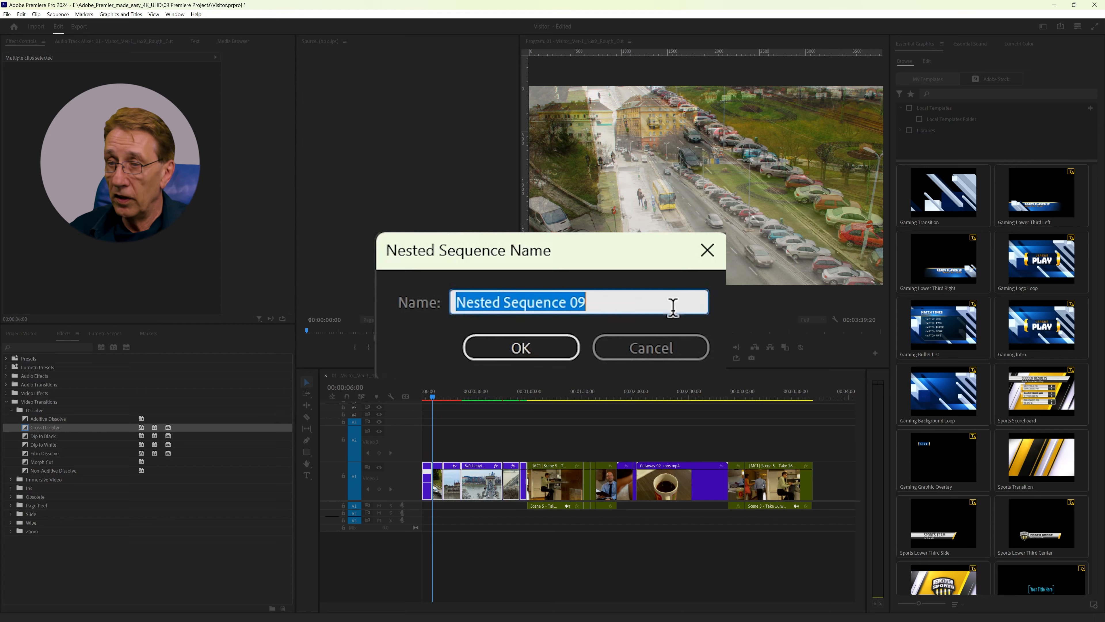
type("B")
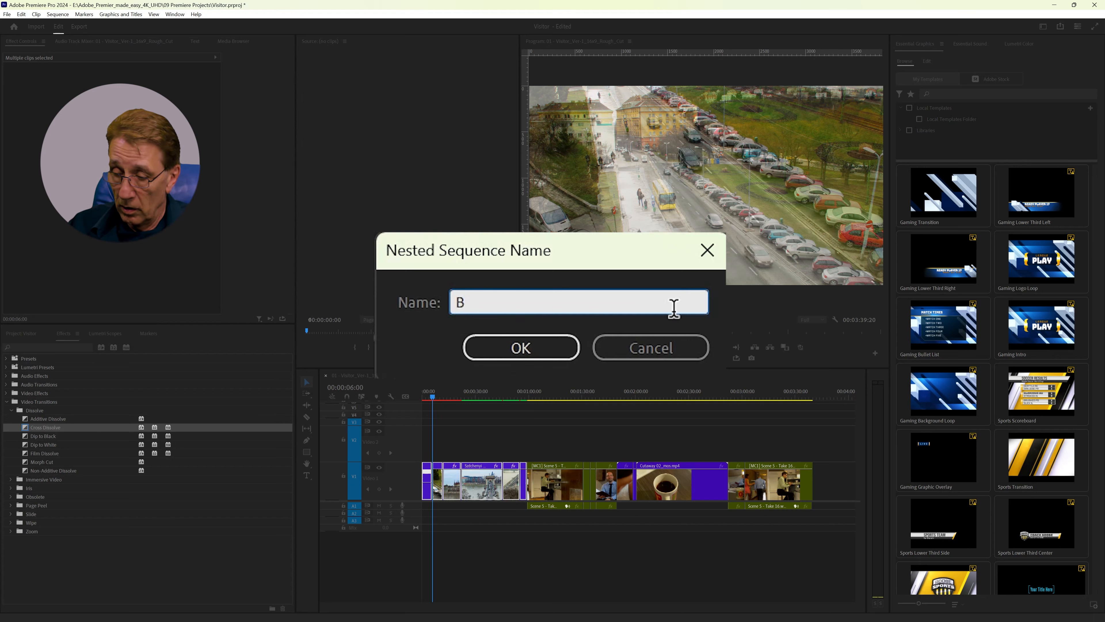
type("-Rol")
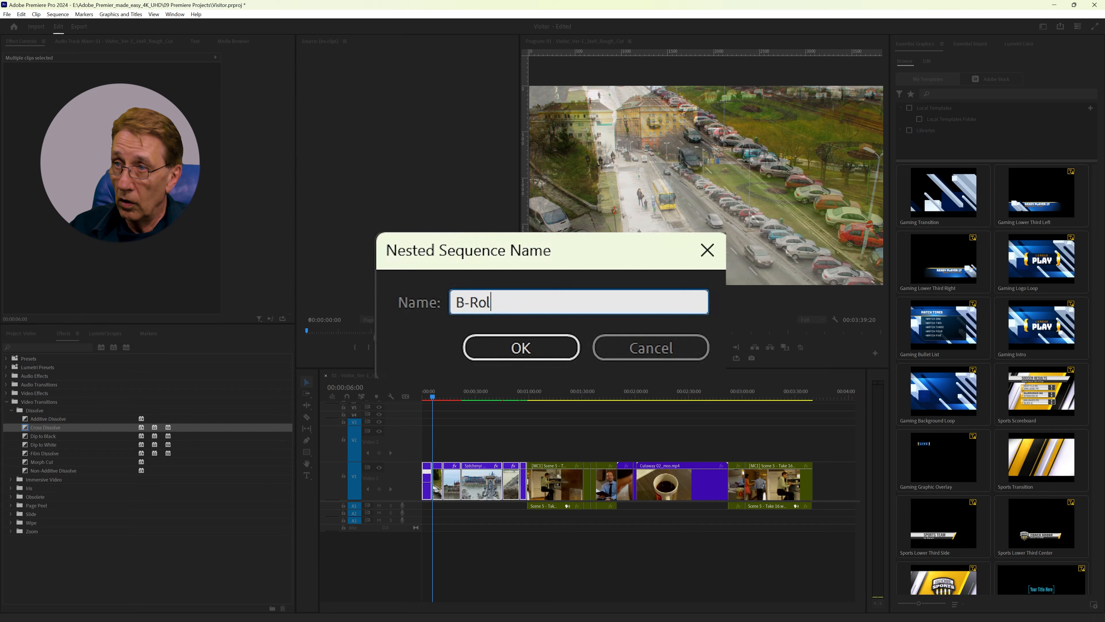
type("l x")
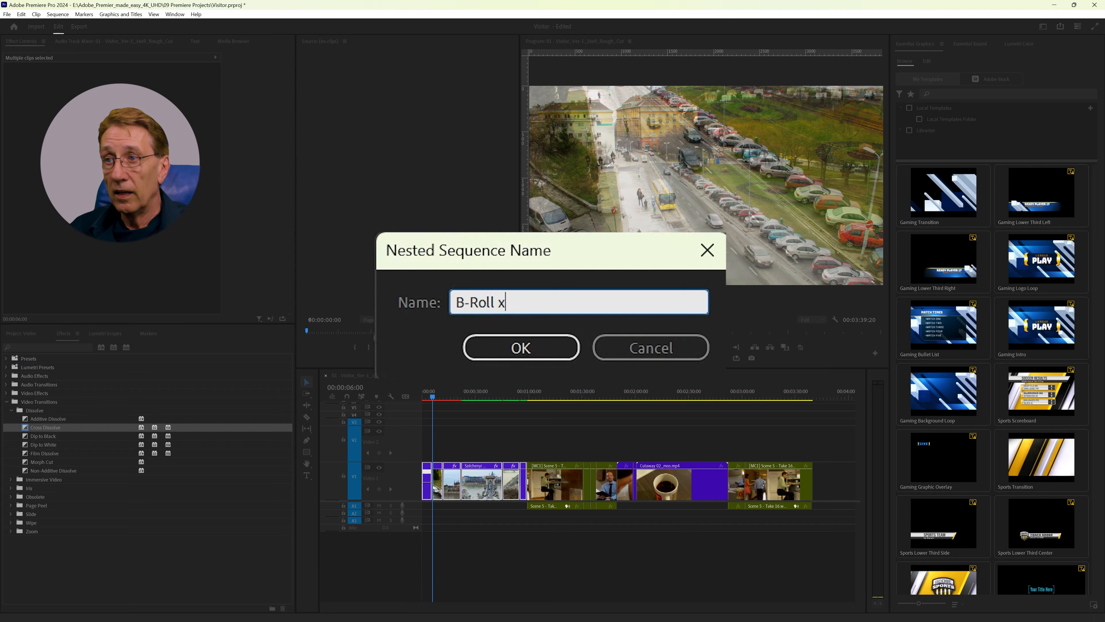
left_click(522, 348)
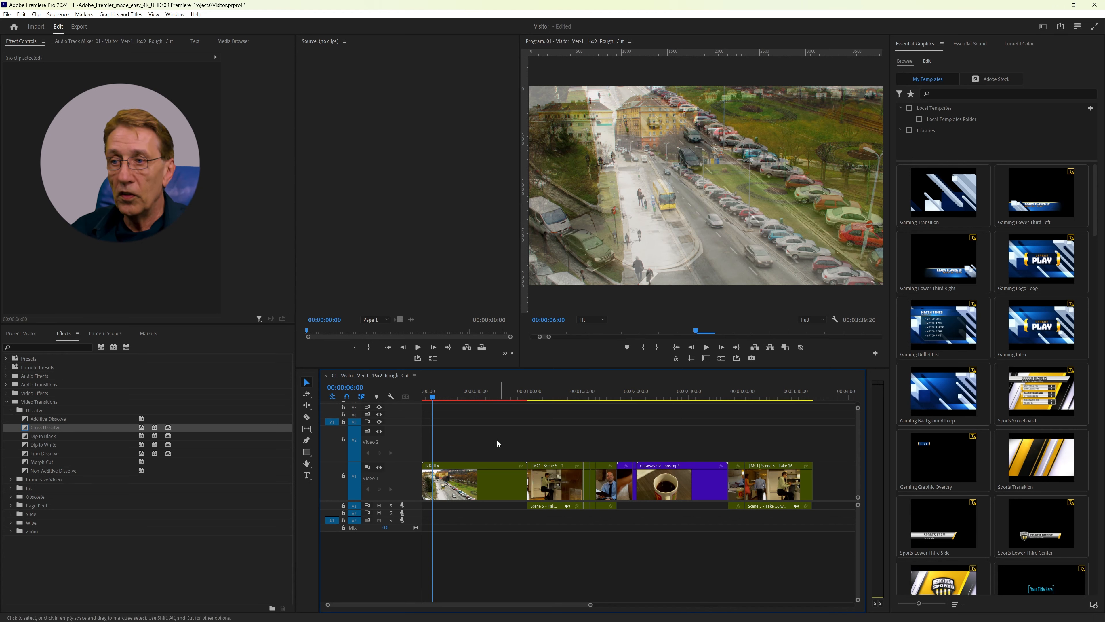
Step: Open the nested B-Roll x sequence to view the clips and transitions inside it, and close it again
left_click(485, 486)
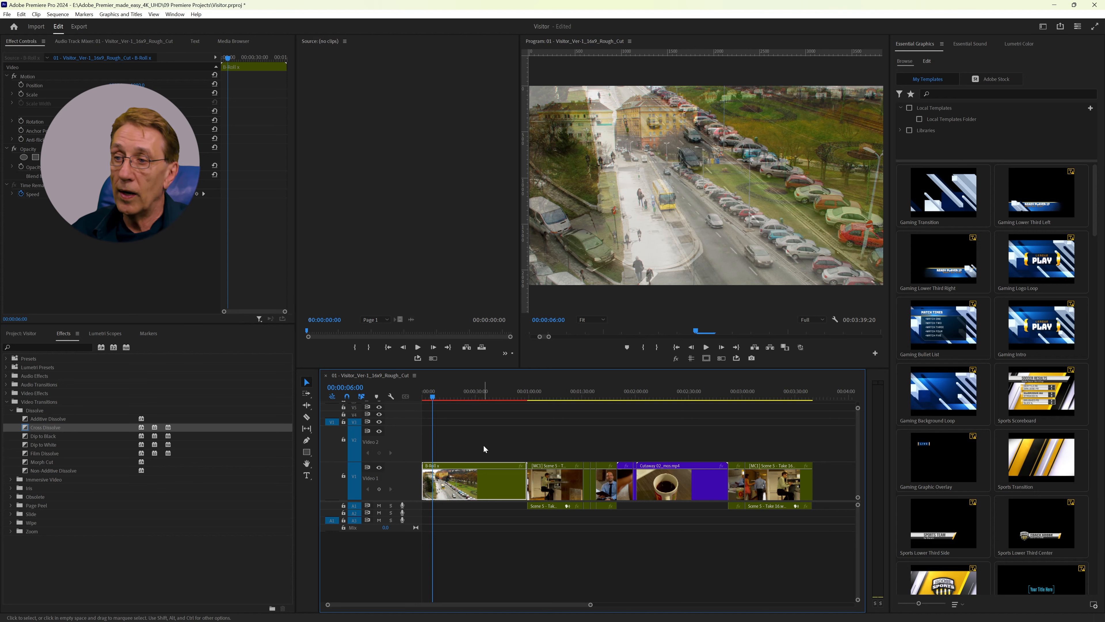
double_click(494, 487)
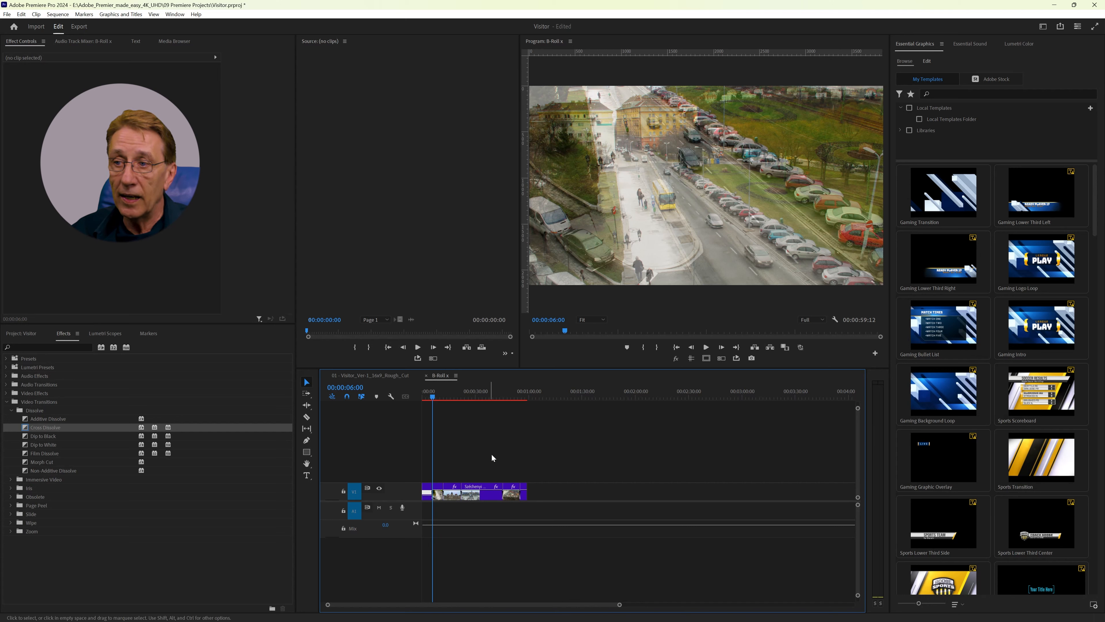
left_click(427, 376)
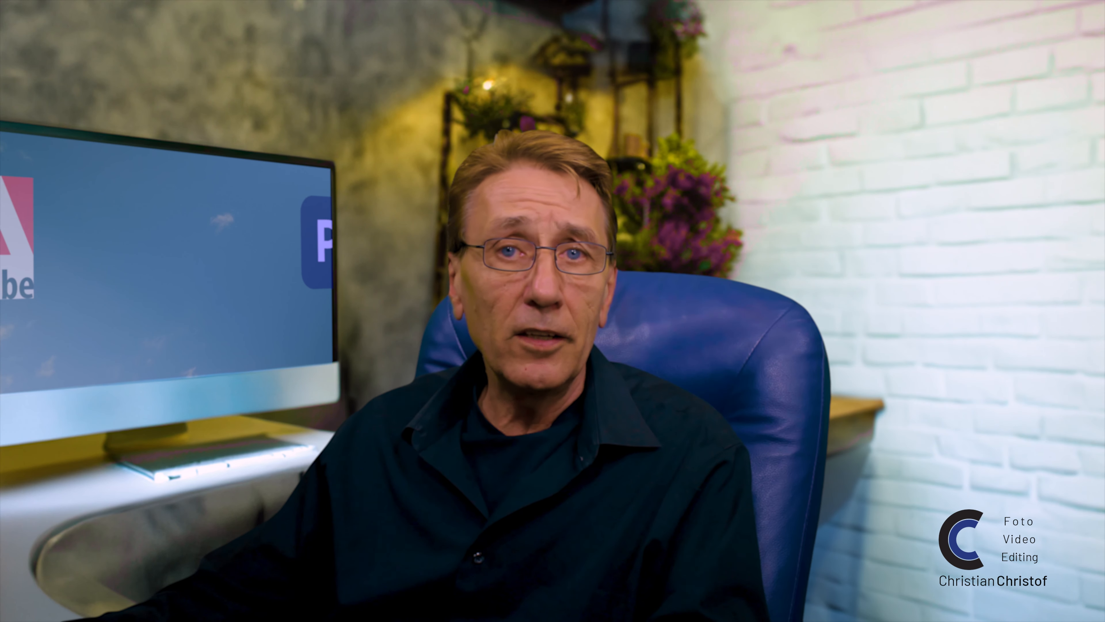